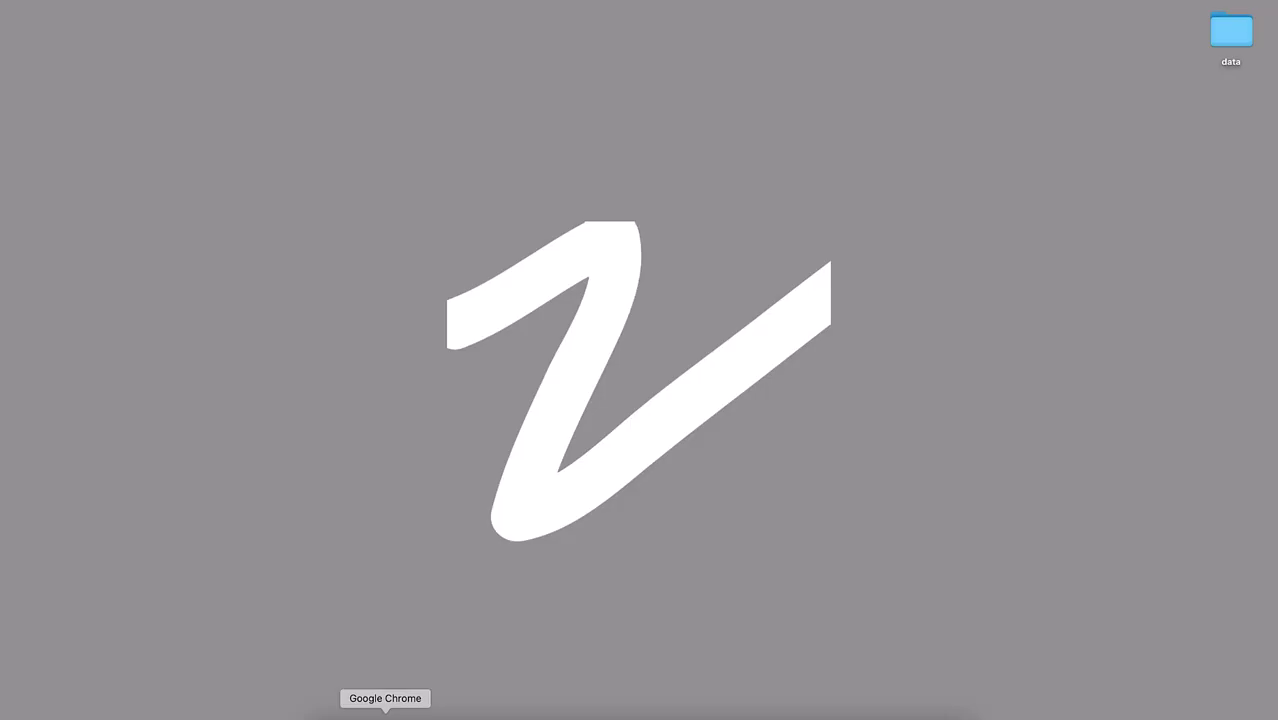
- In Play Console, start a new app and enter the name NewsPaper Zaions
click(385, 714)
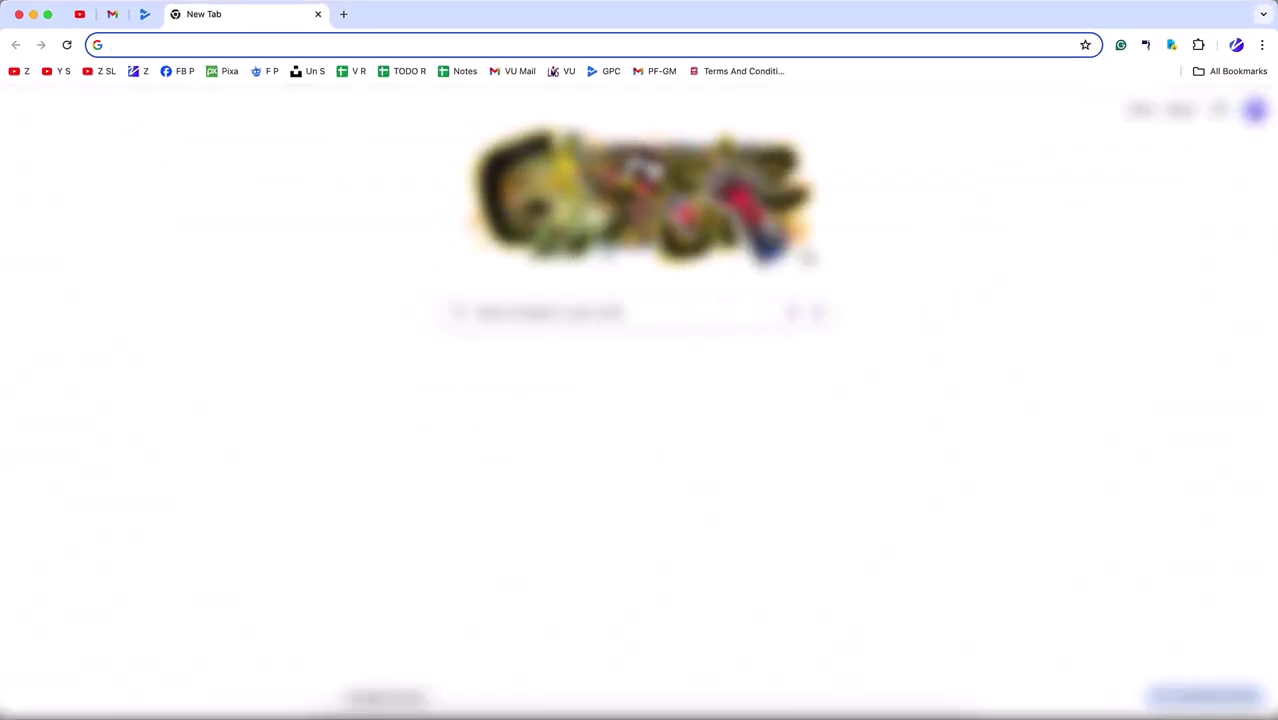
click(146, 20)
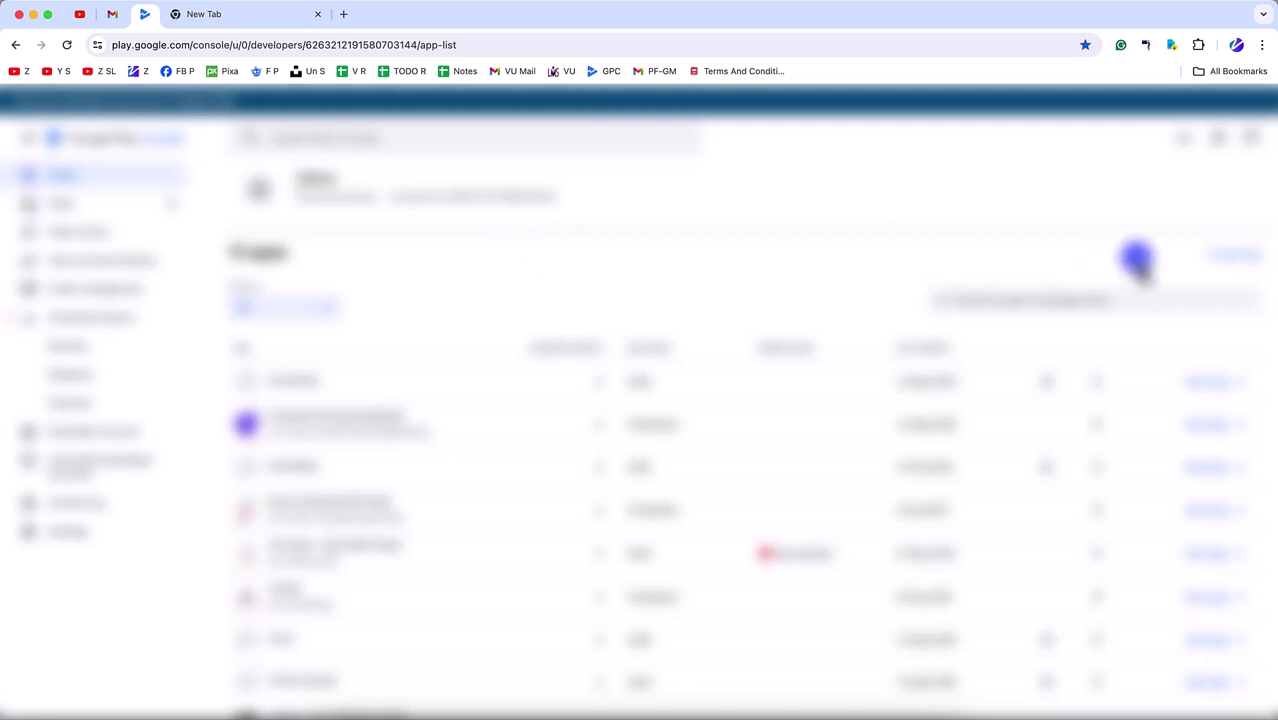
click(1232, 256)
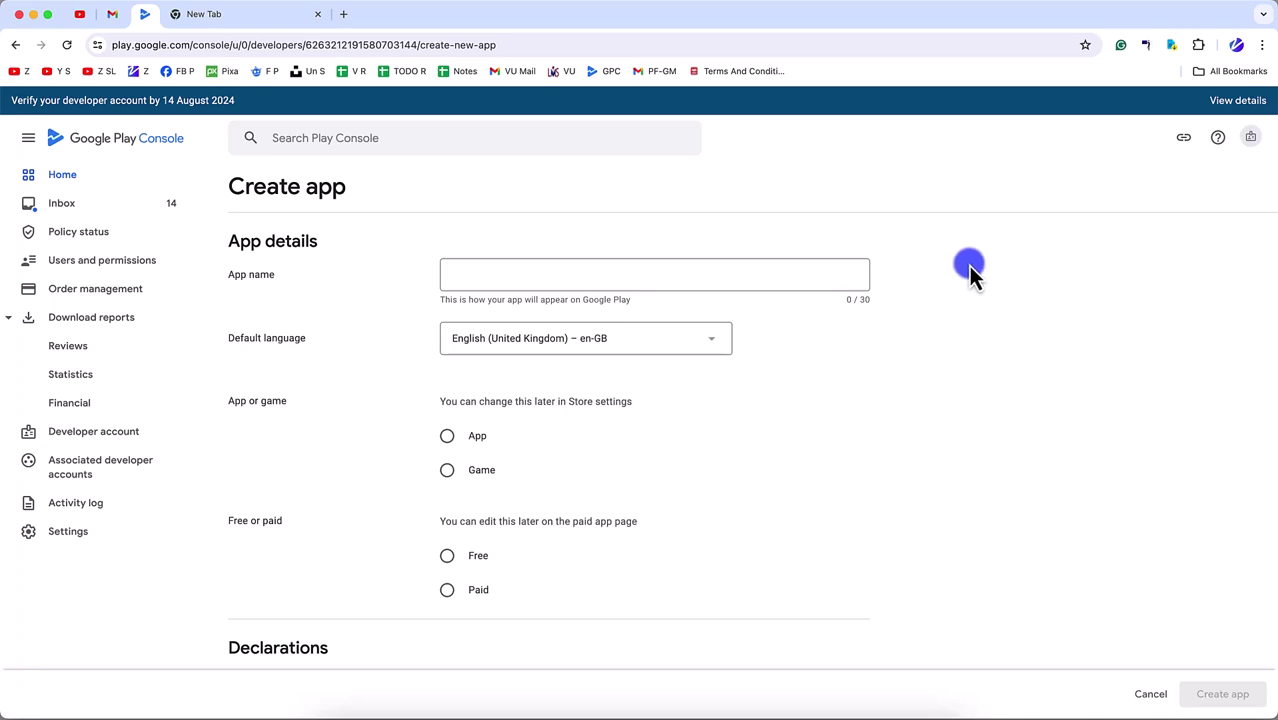
click(648, 273)
text(NewsPaper Zaions)
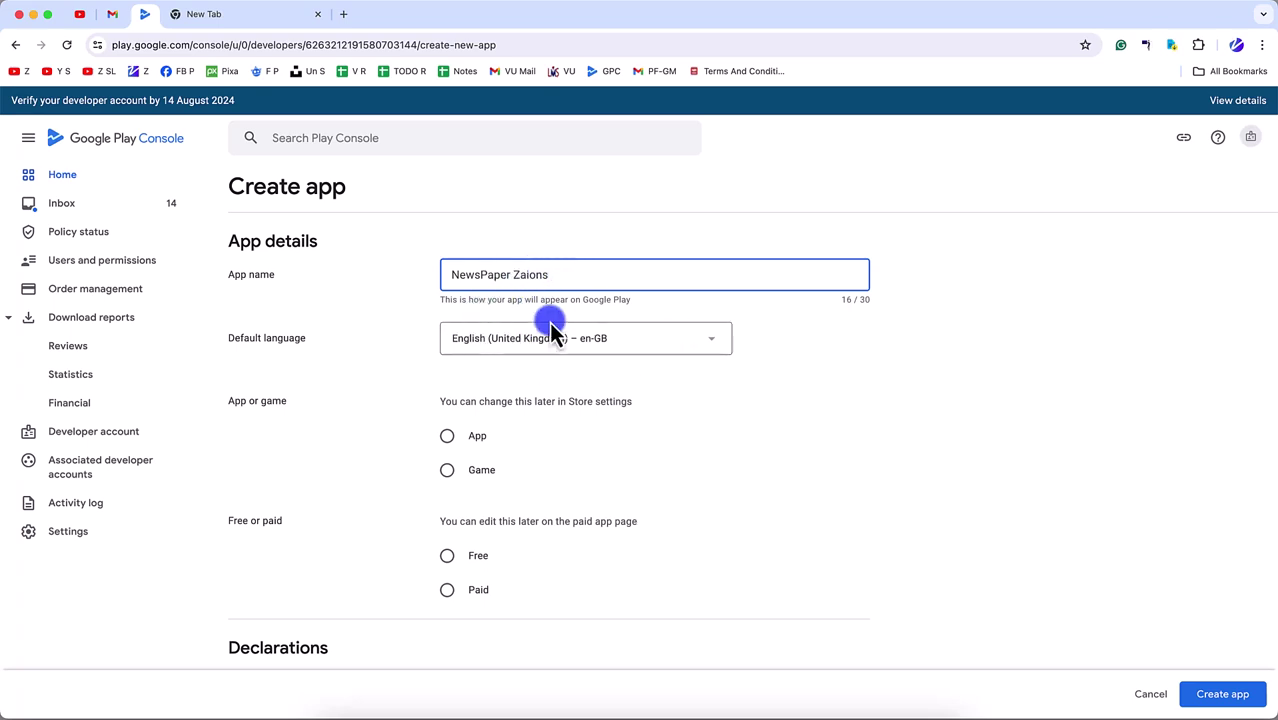
- Make it a free App, accept both declarations, and create it
scroll(455, 485, down, 2)
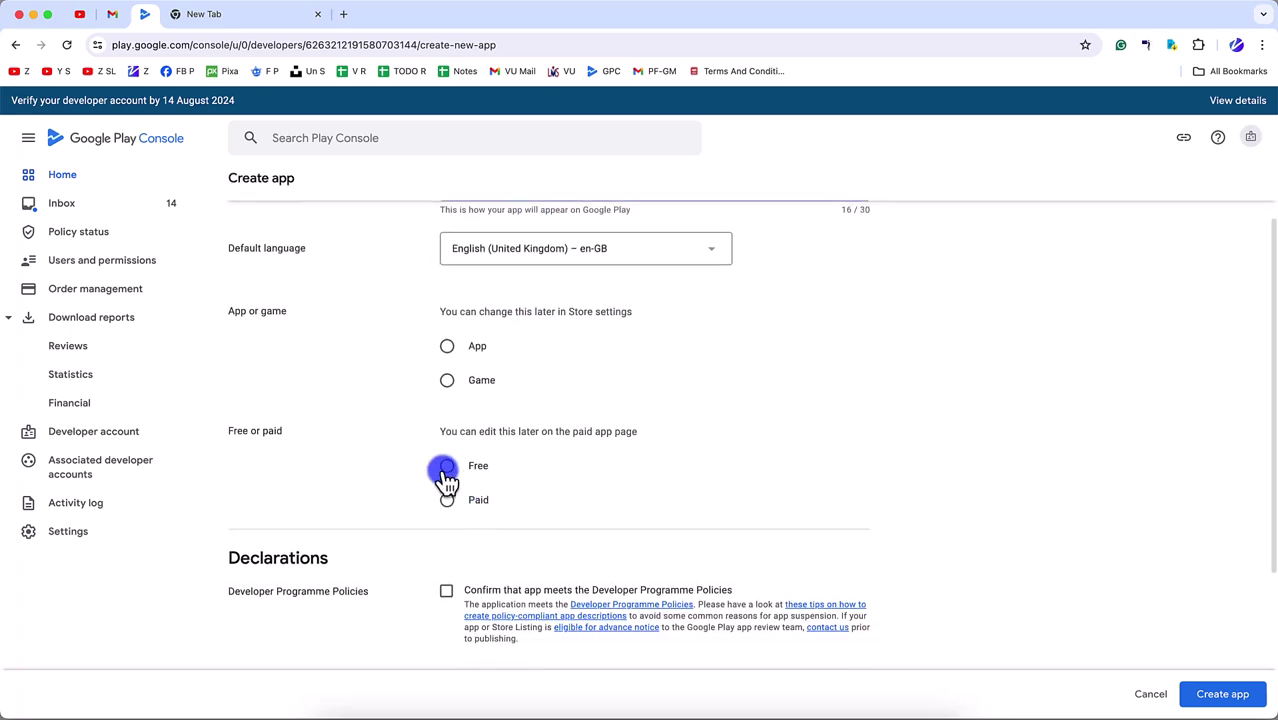
click(448, 347)
click(447, 465)
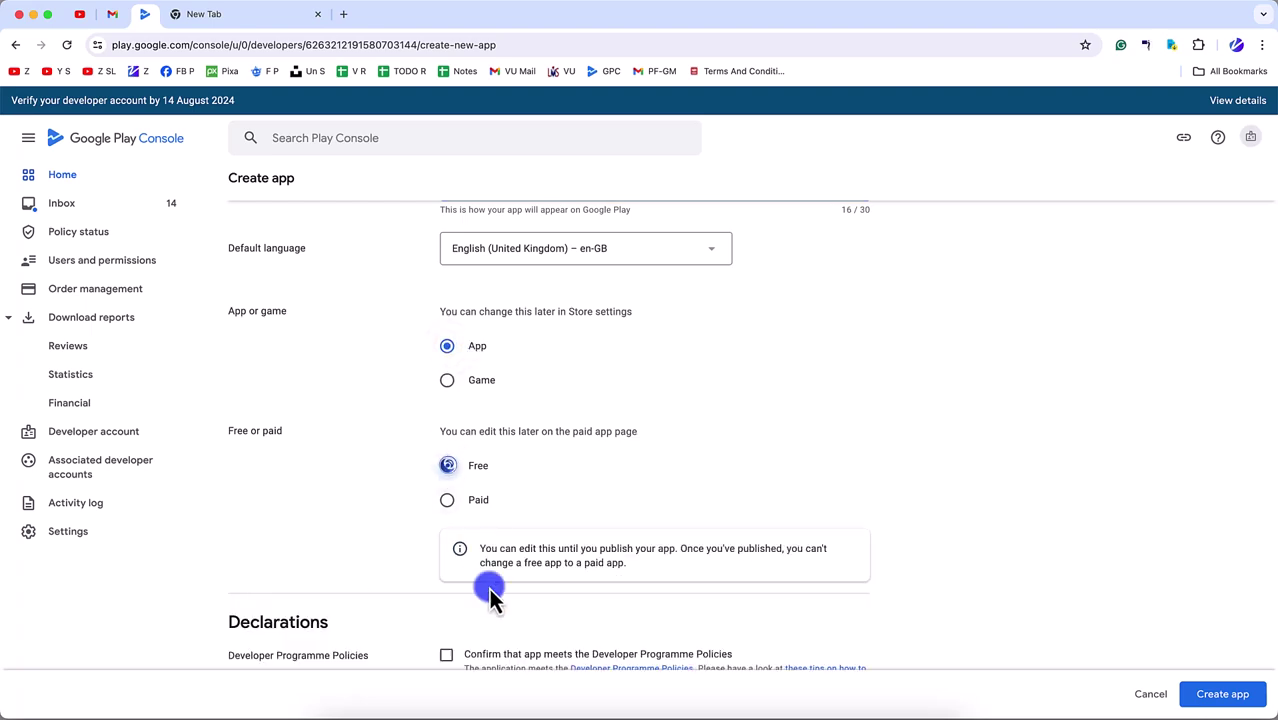
scroll(465, 594, down, 5)
scroll(541, 211, up, 7)
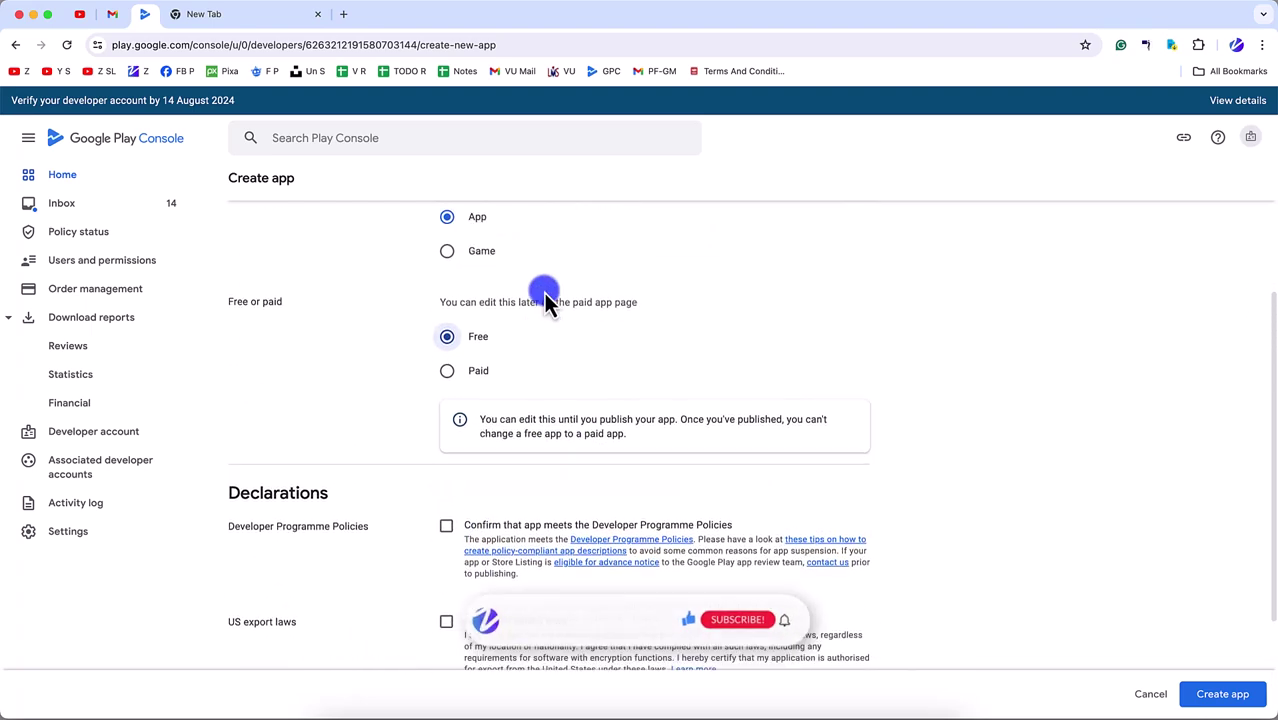
scroll(513, 491, down, 7)
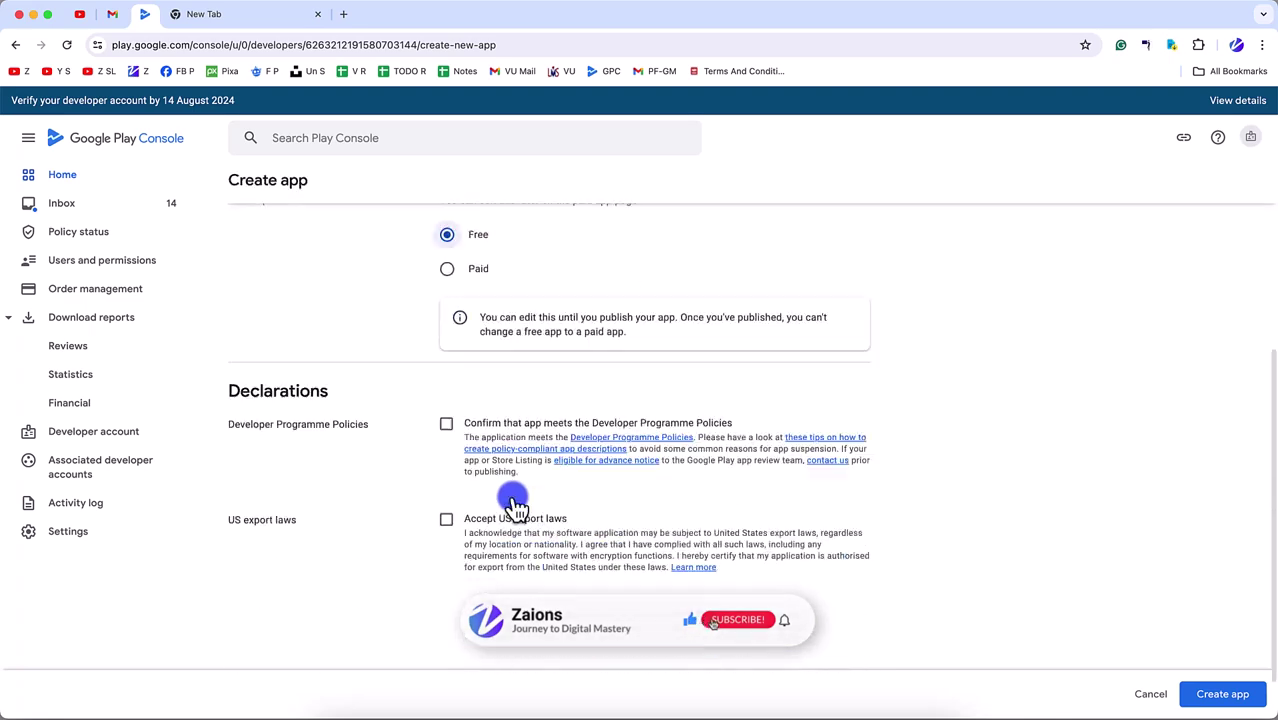
click(447, 366)
click(446, 461)
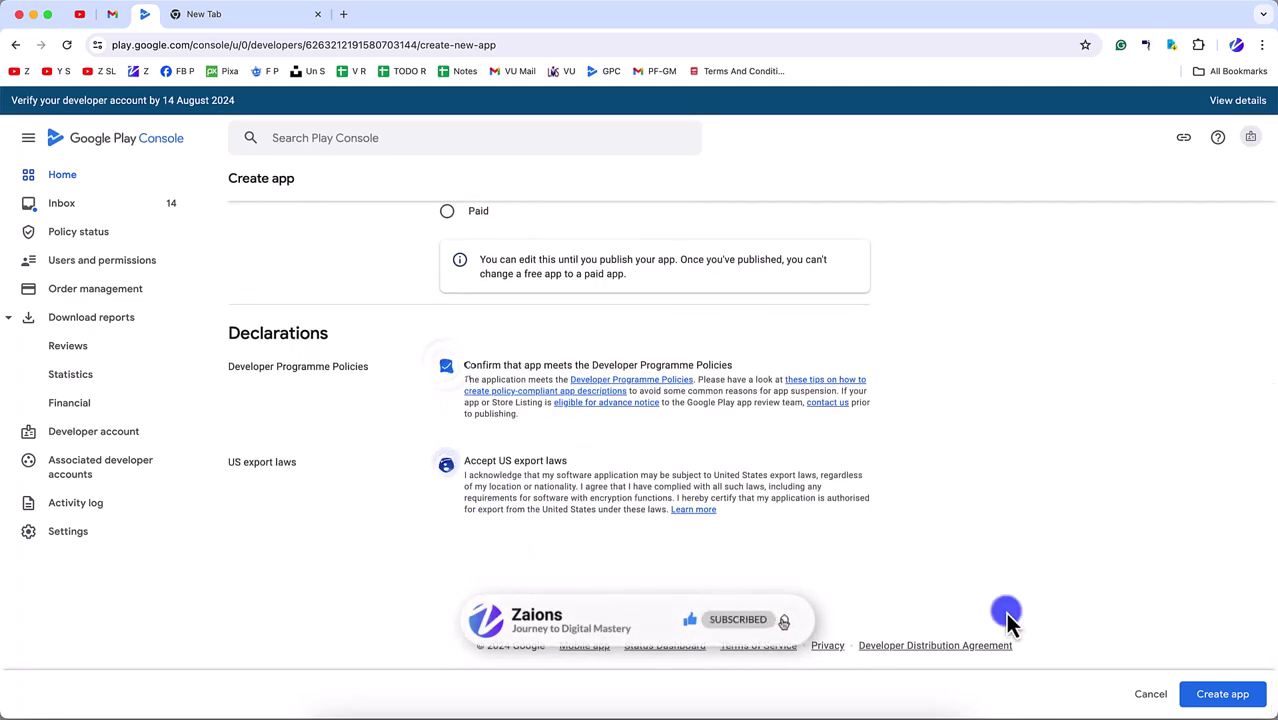
click(1222, 694)
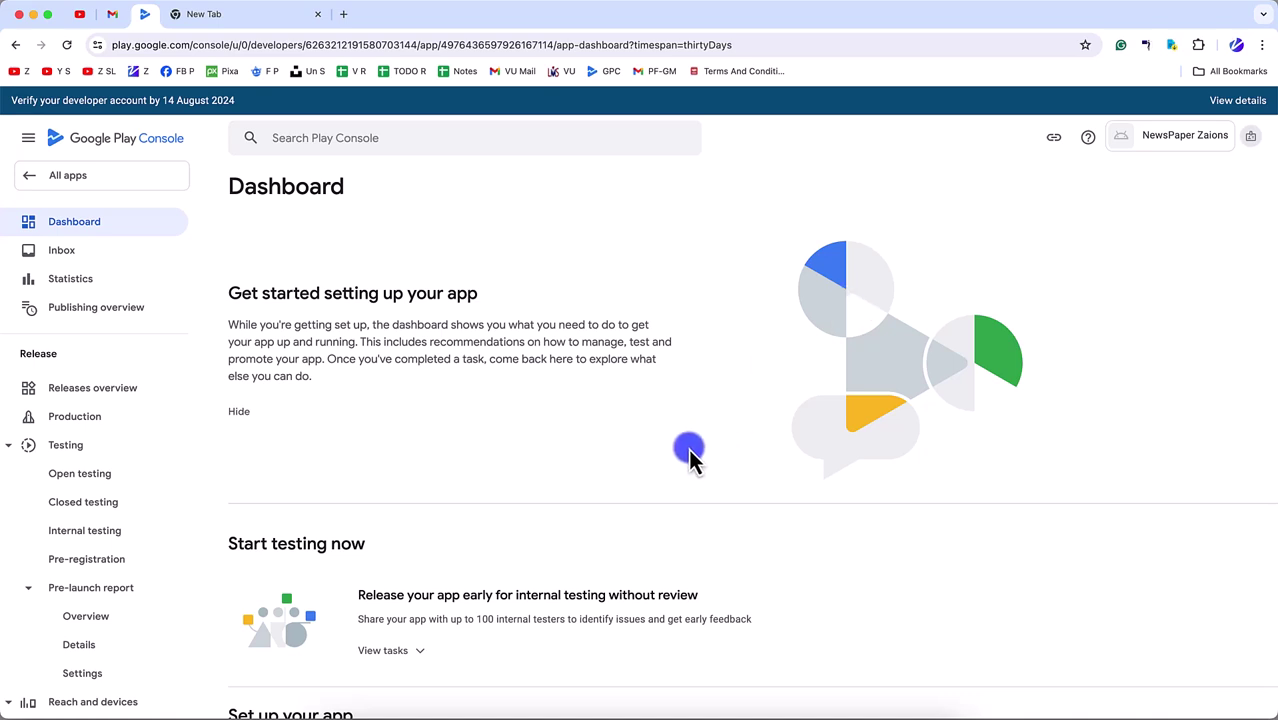
scroll(688, 452, down, 5)
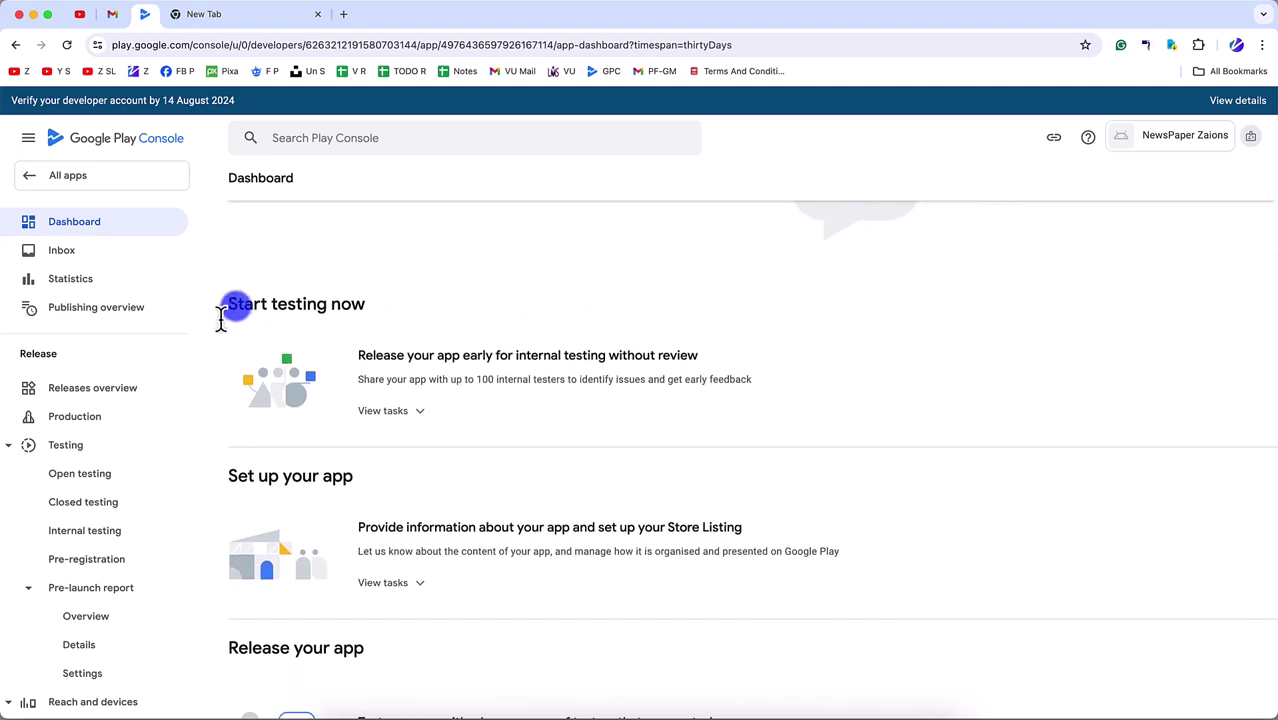
drag(224, 310, 407, 500)
scroll(407, 505, down, 5)
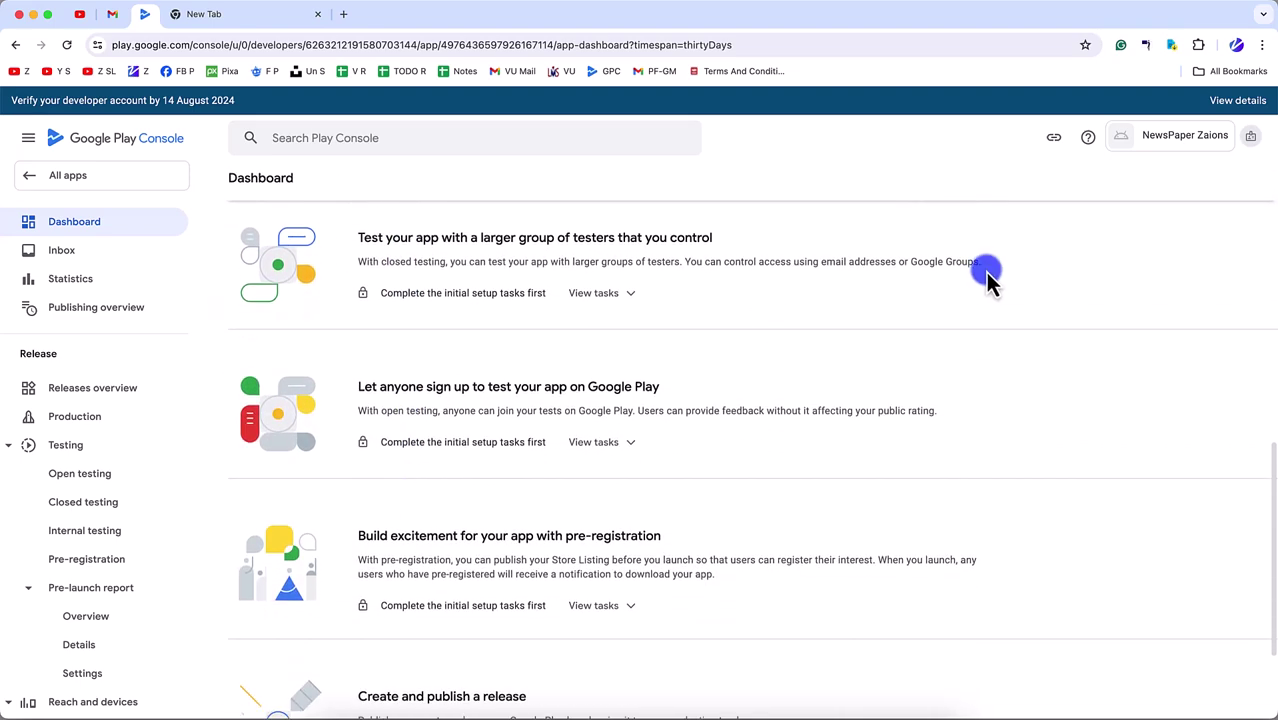
scroll(1044, 360, up, 5)
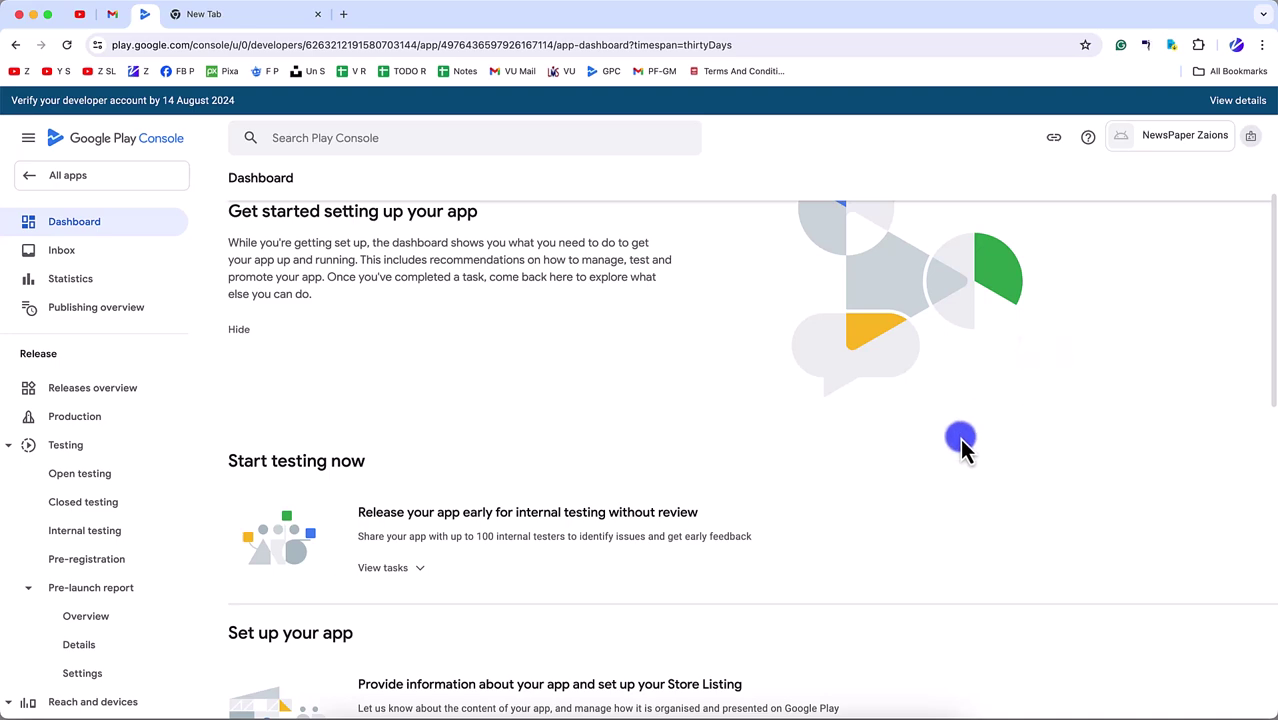
scroll(960, 442, down, 4)
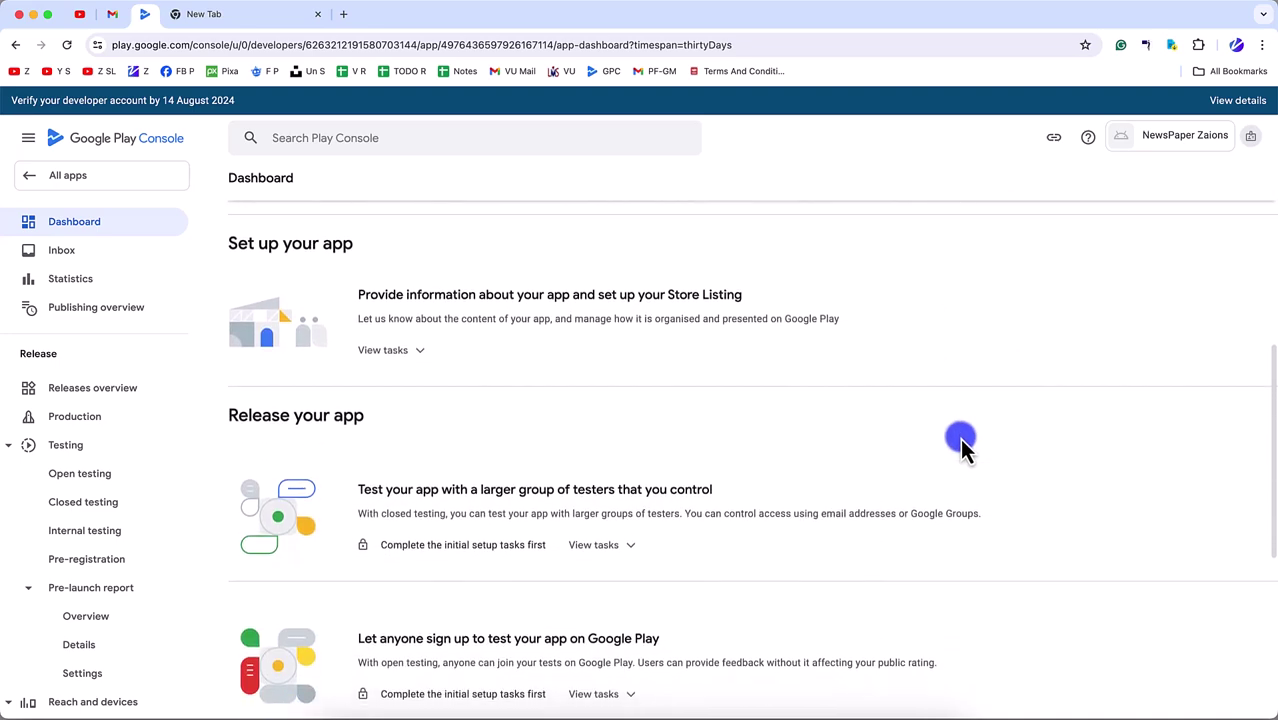
scroll(163, 622, down, 15)
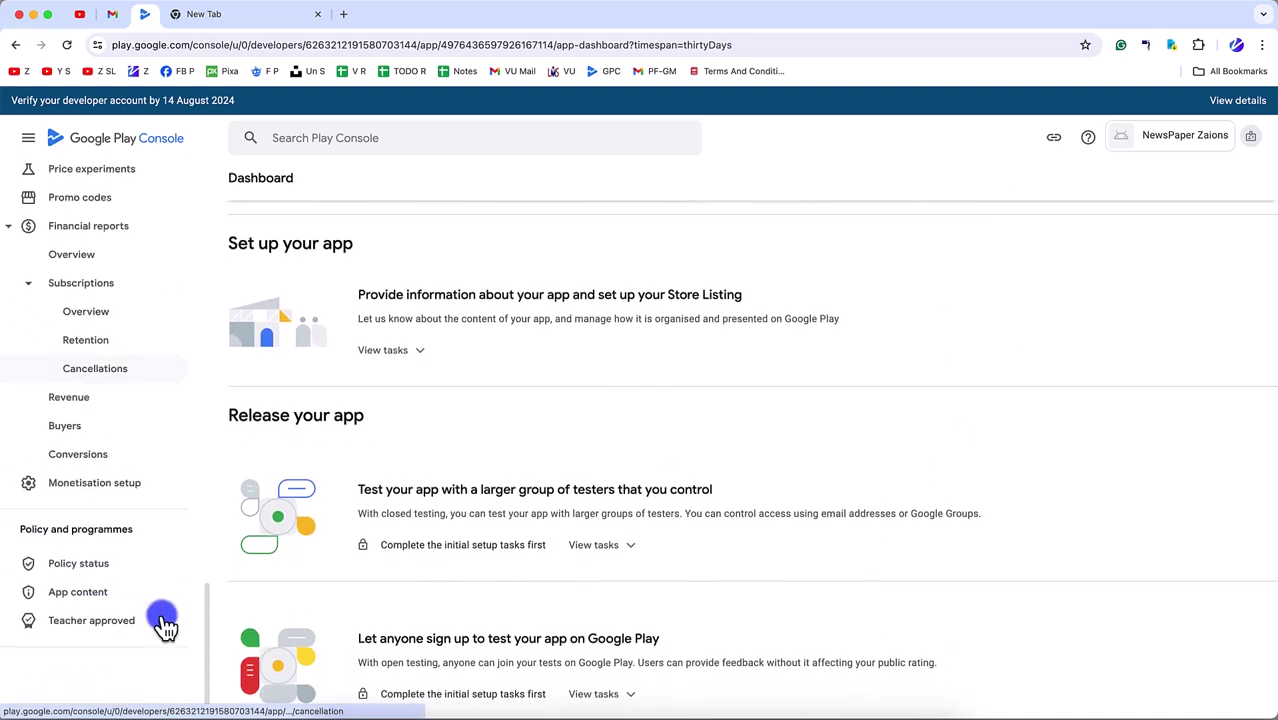
scroll(471, 460, down, 4)
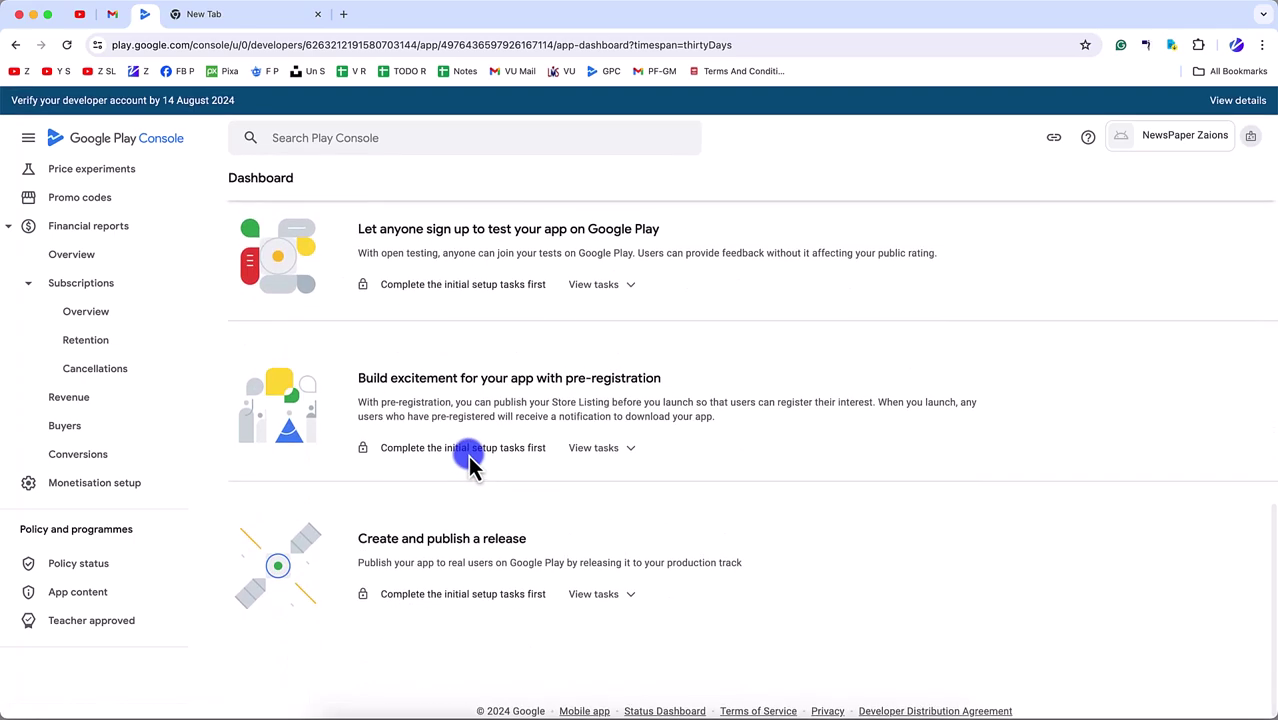
scroll(468, 455, up, 9)
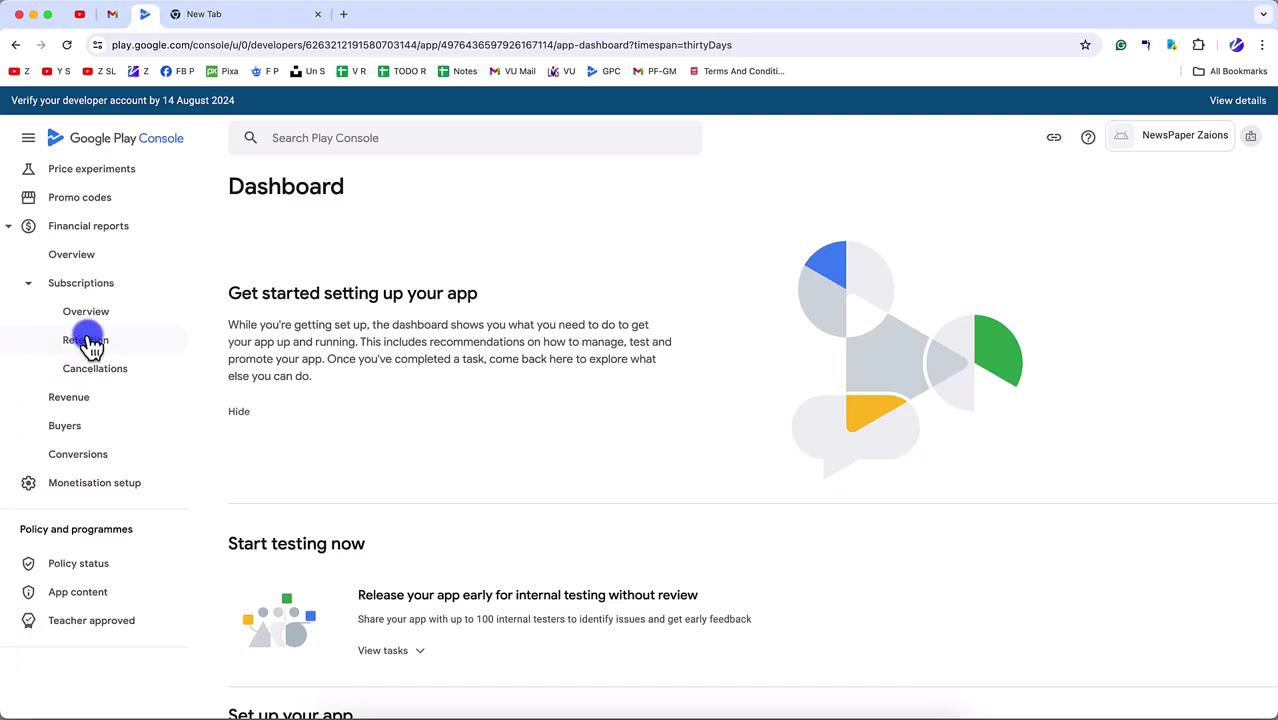
- Start a new production release and let Google generate the app signing key
scroll(90, 343, up, 10)
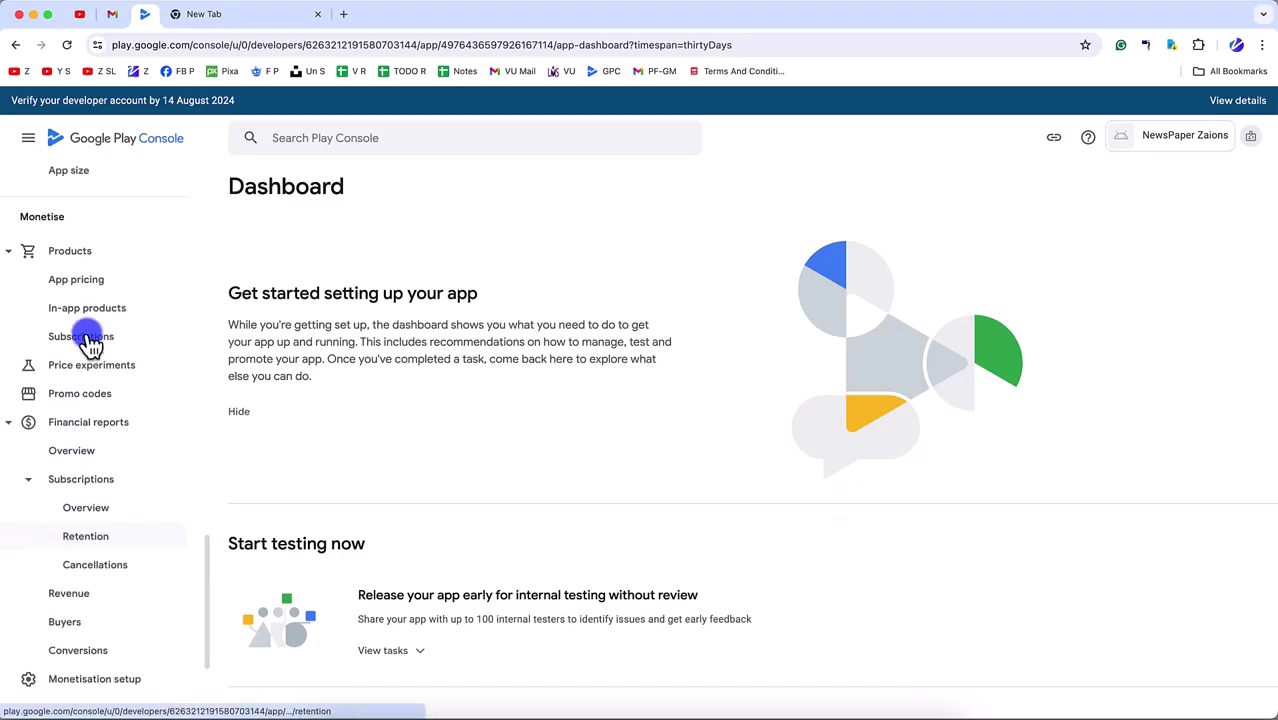
scroll(90, 343, up, 10)
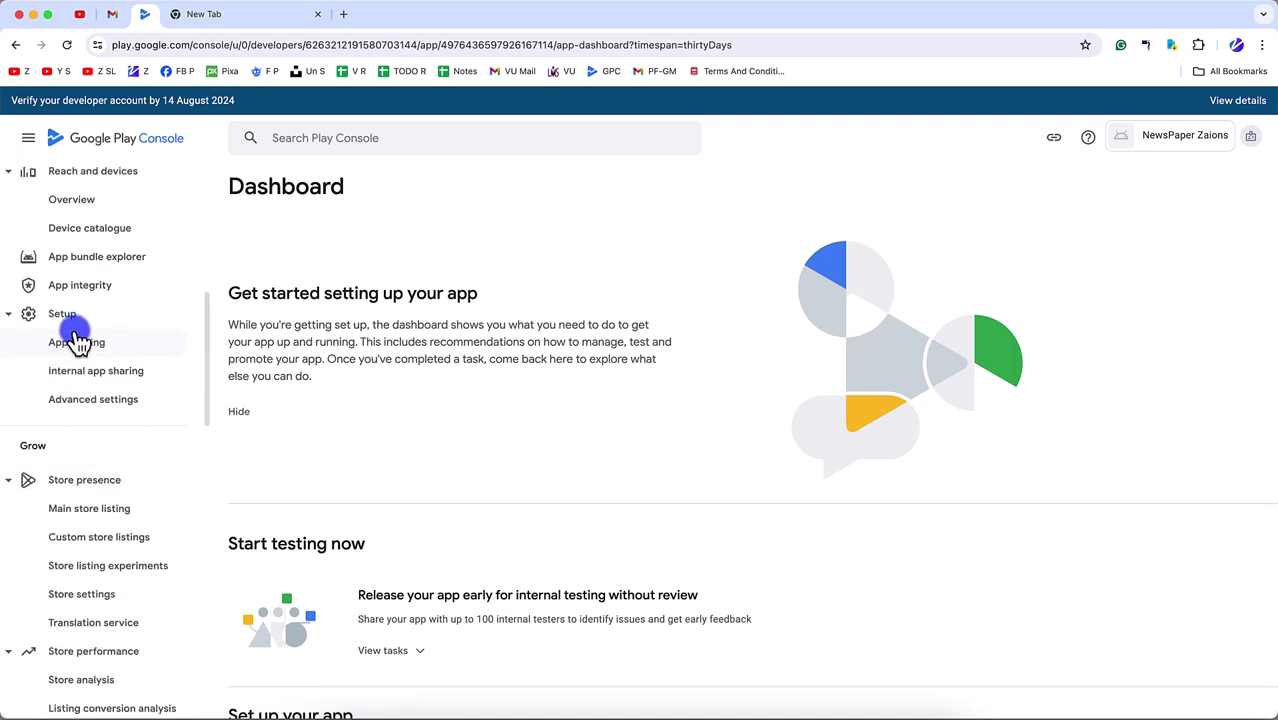
click(66, 258)
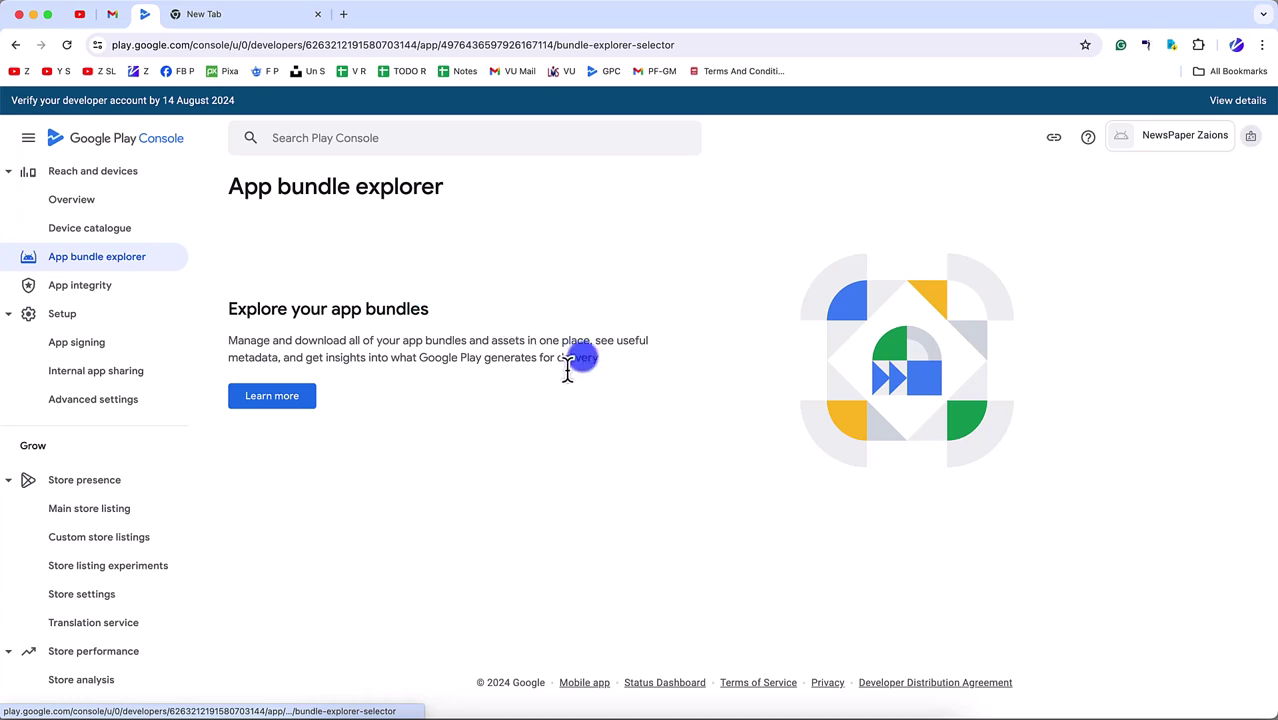
scroll(123, 338, up, 2)
scroll(123, 338, up, 6)
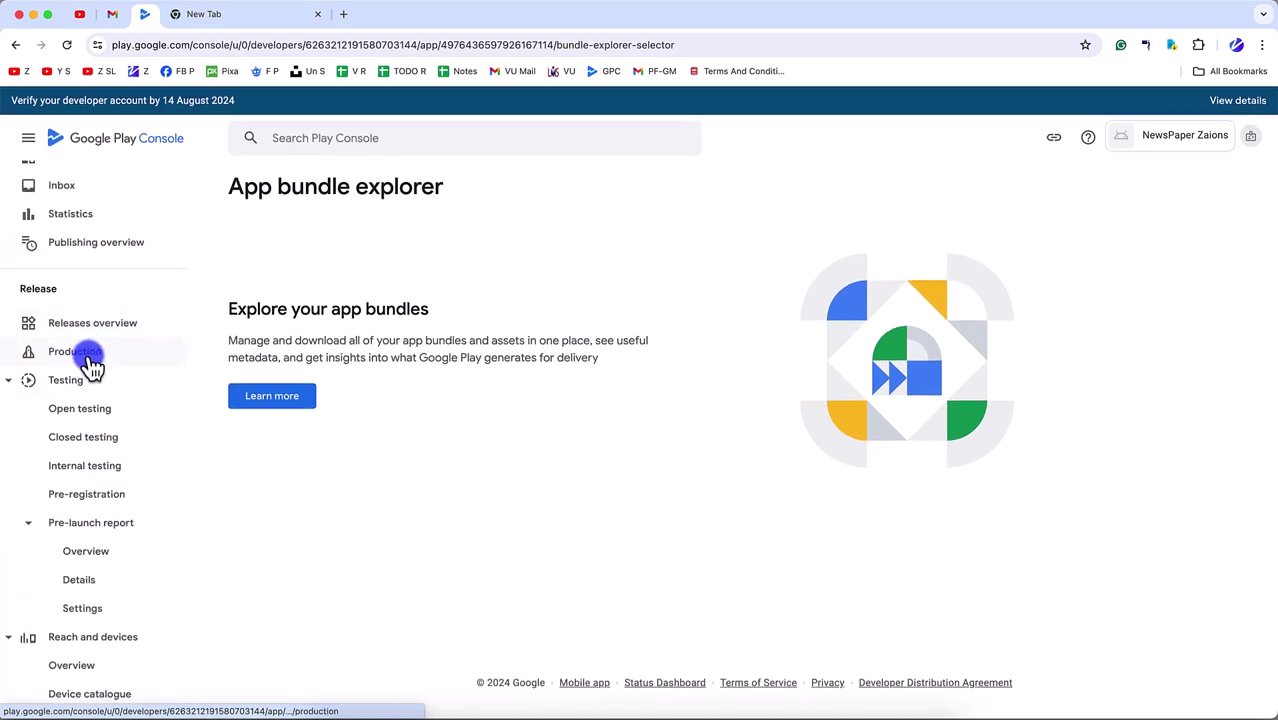
click(88, 353)
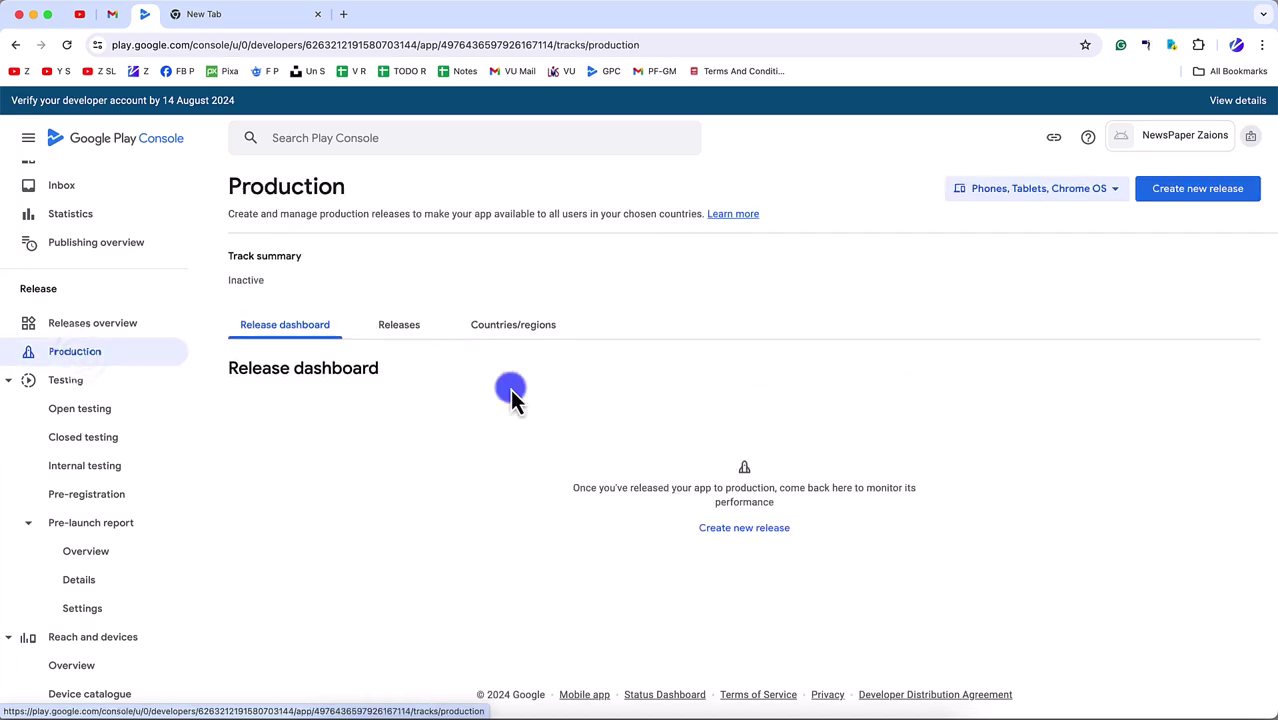
click(724, 540)
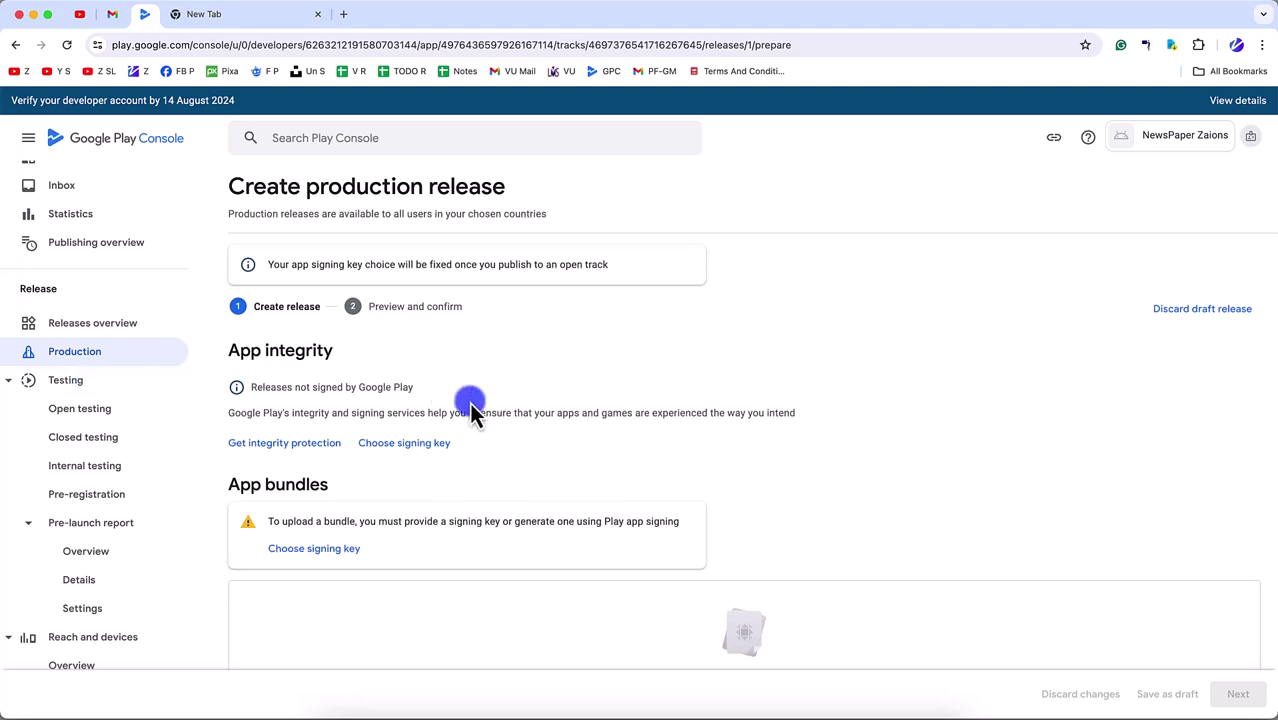
scroll(300, 585, down, 3)
click(328, 421)
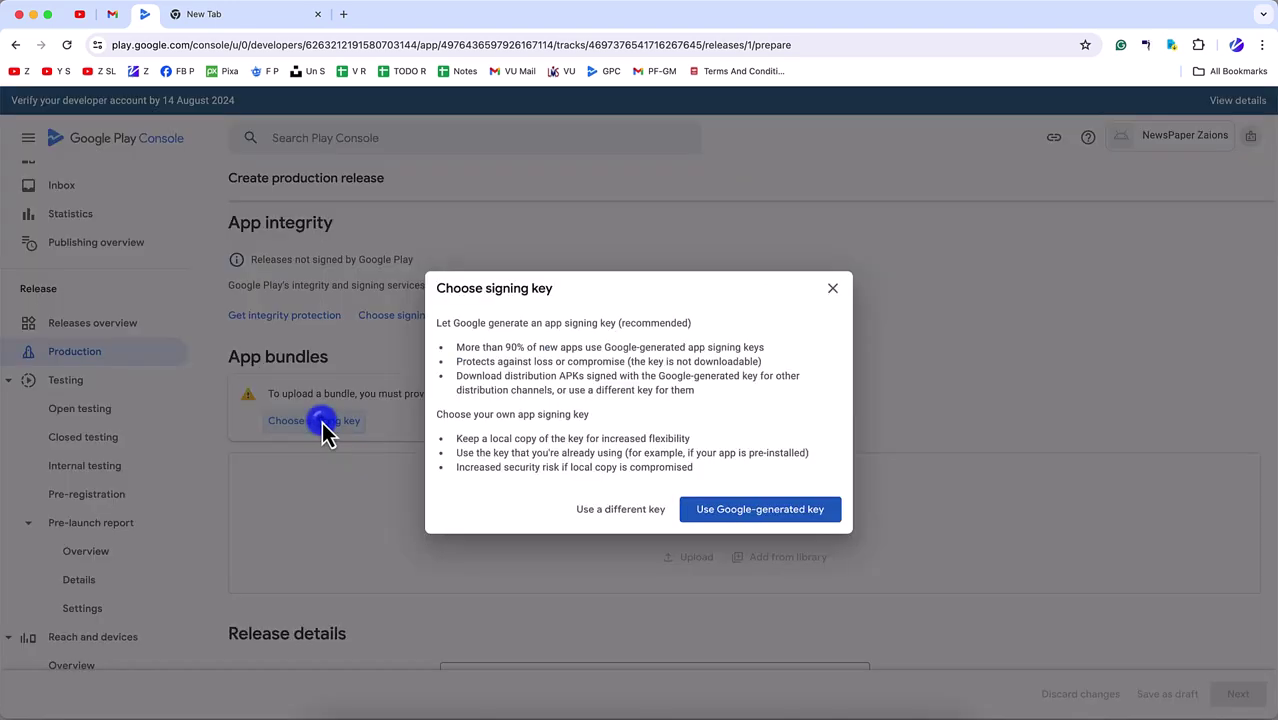
click(770, 516)
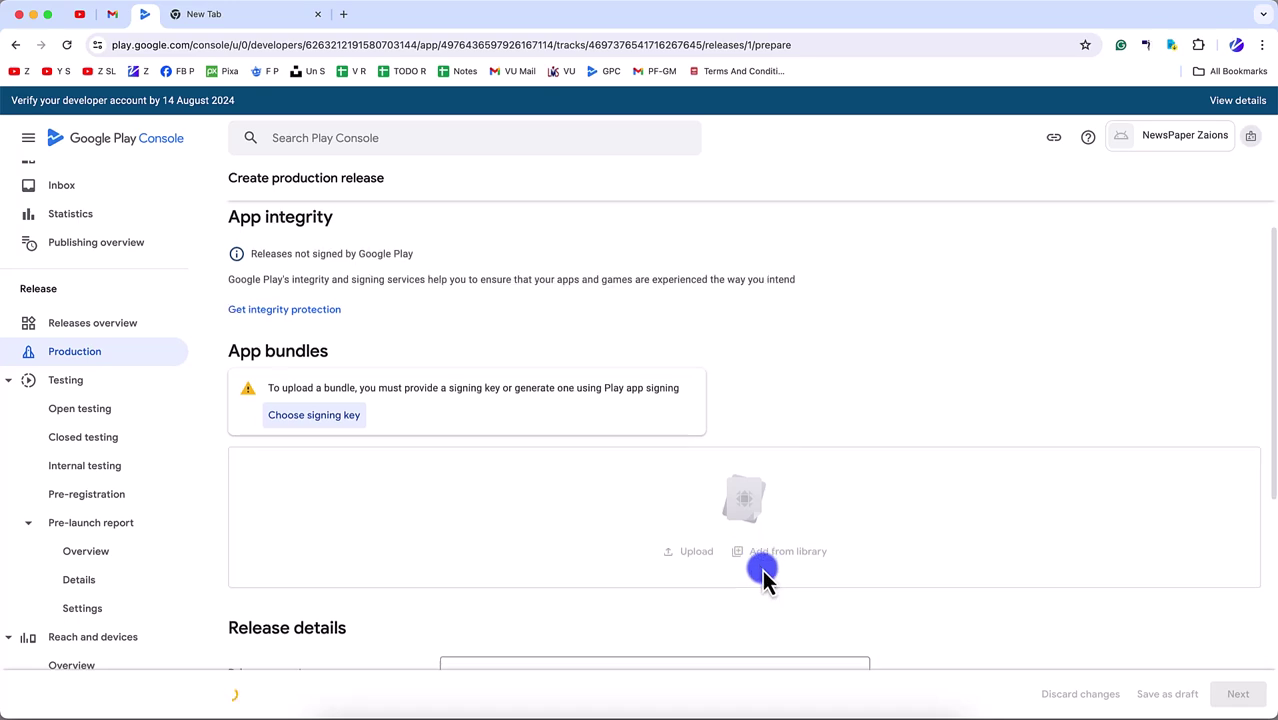
- Name the production release NewsPaper V1
scroll(762, 569, down, 3)
scroll(707, 340, up, 3)
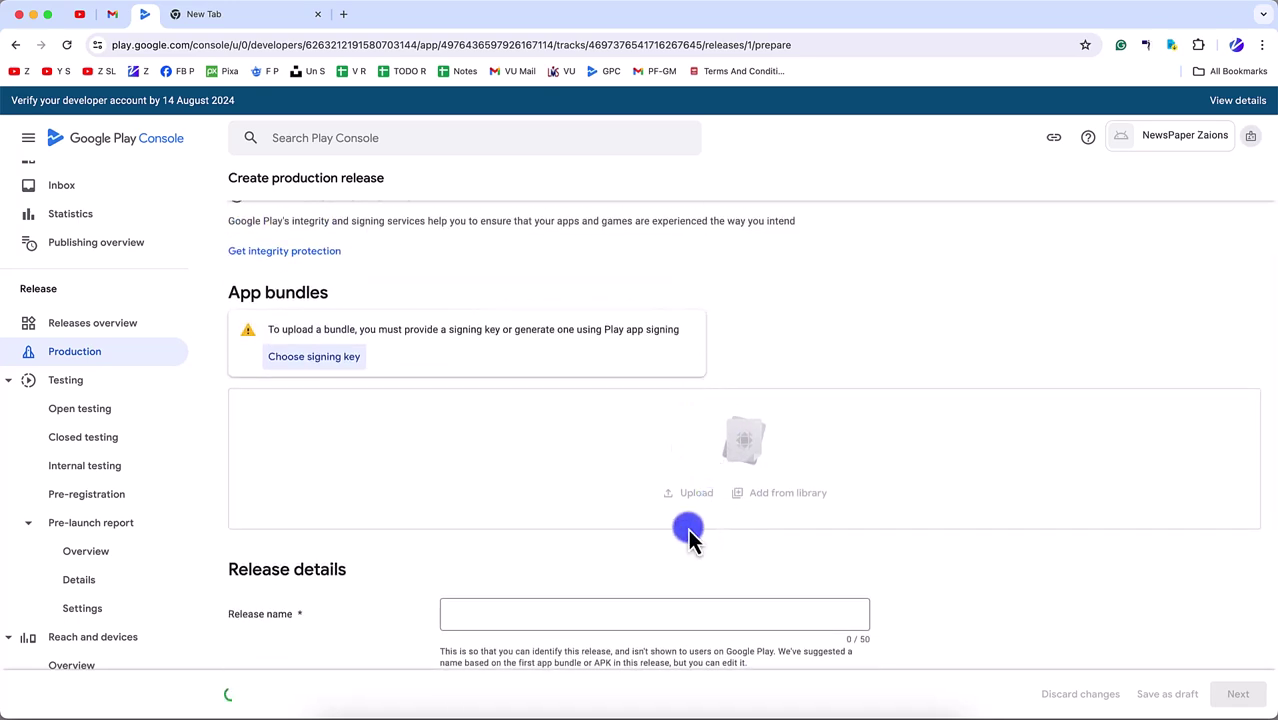
scroll(690, 536, down, 2)
scroll(590, 590, down, 5)
click(512, 294)
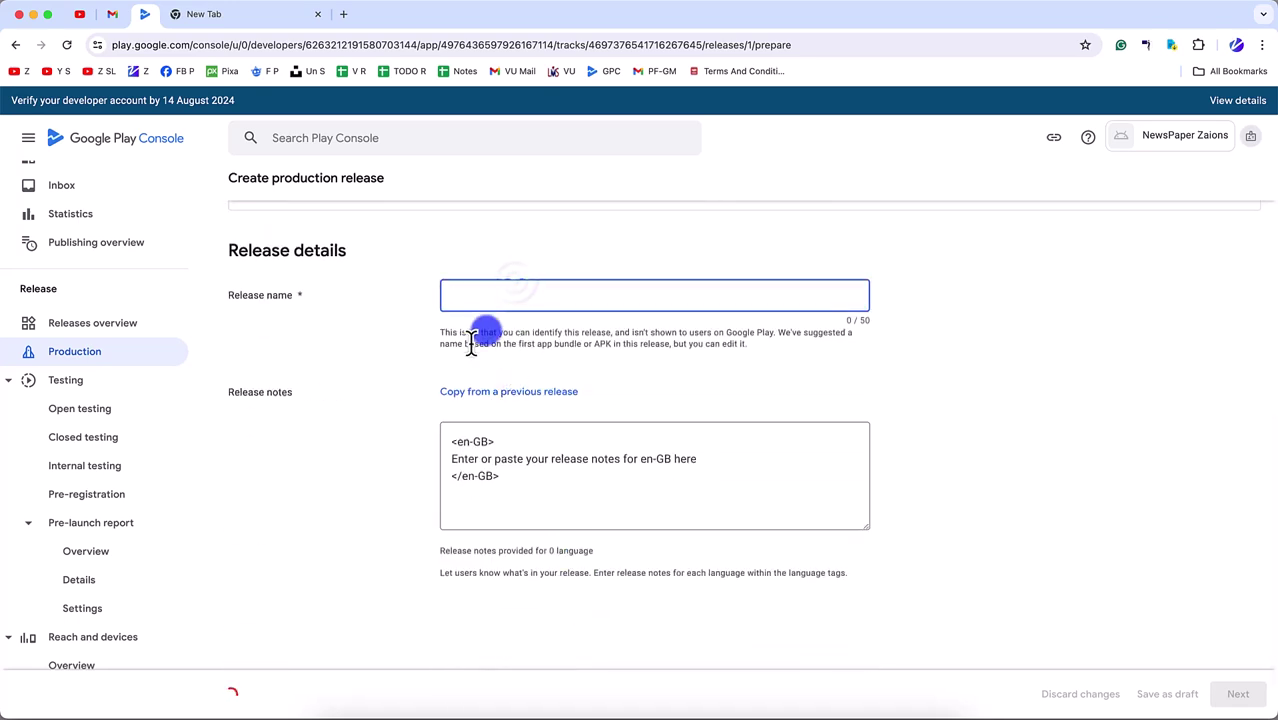
text(News)
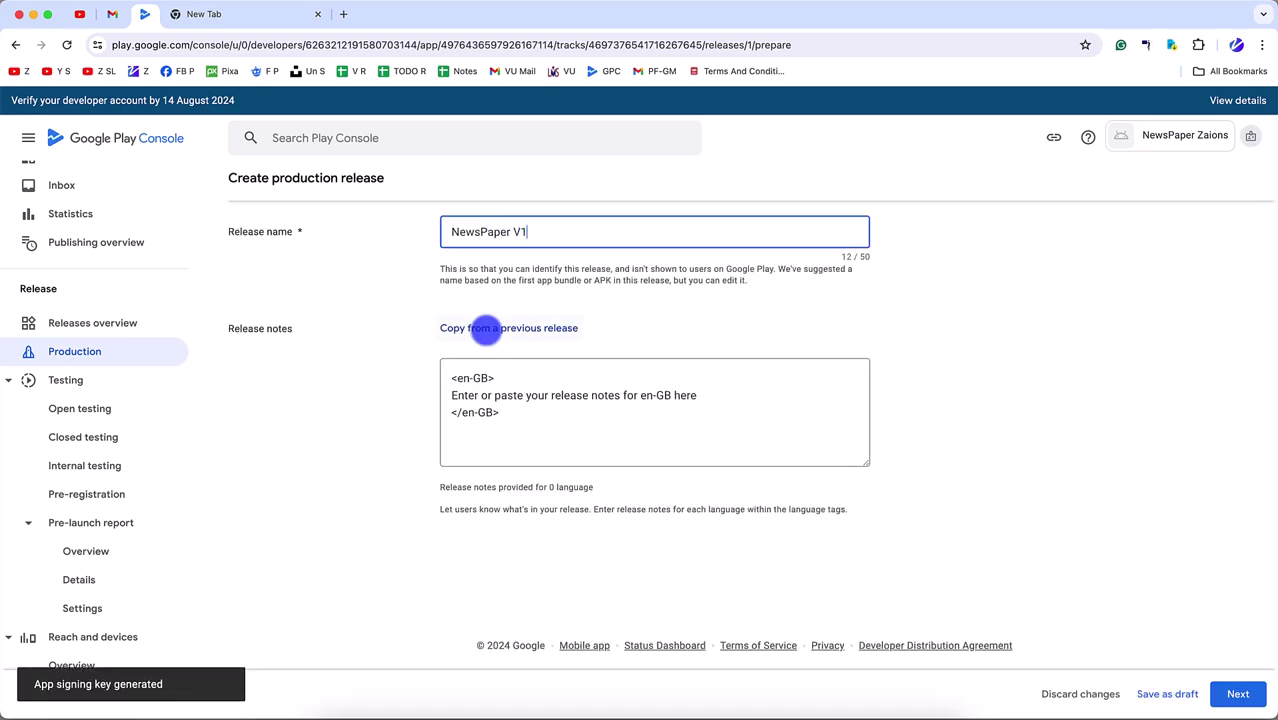
text(Paper V1)
- Replace the en-GB release notes placeholder line with NewsPaper V1
key(super+a)
key(super+c)
click(737, 384)
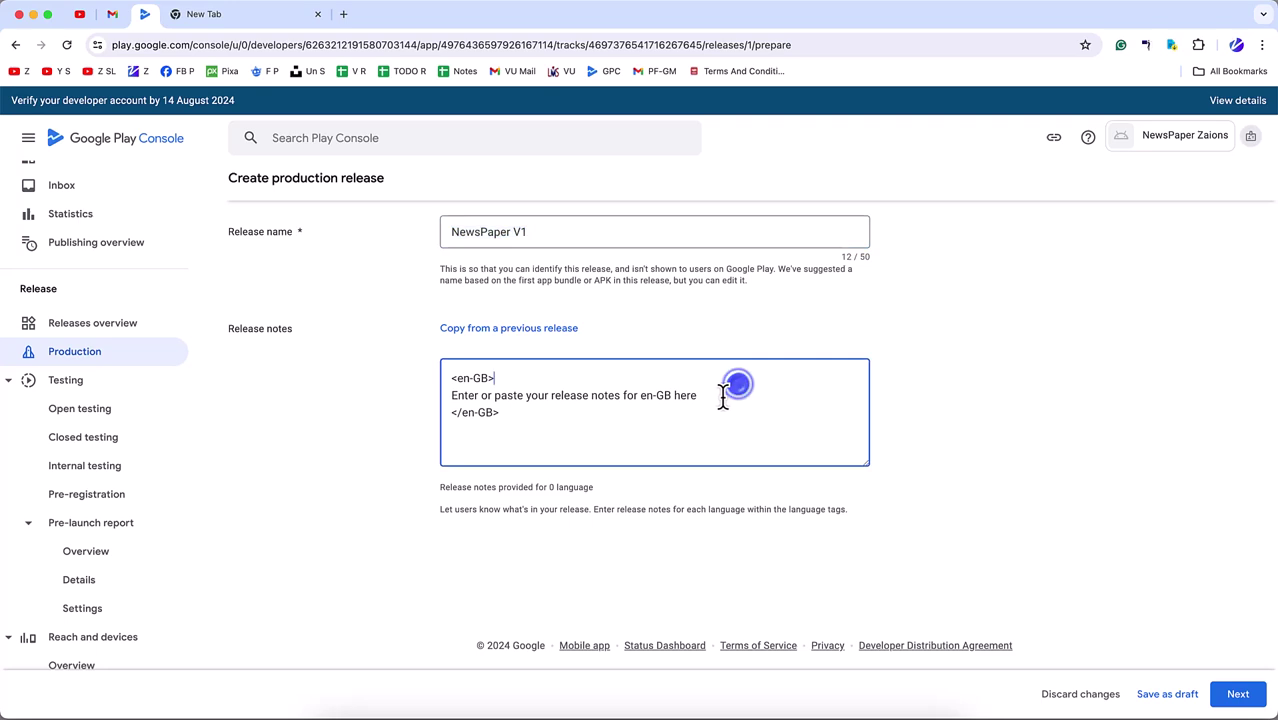
key(Down)
key(shift+super+Right)
key(super+Left)
key(shift+super+Right)
key(super+v)
scroll(693, 392, up, 3)
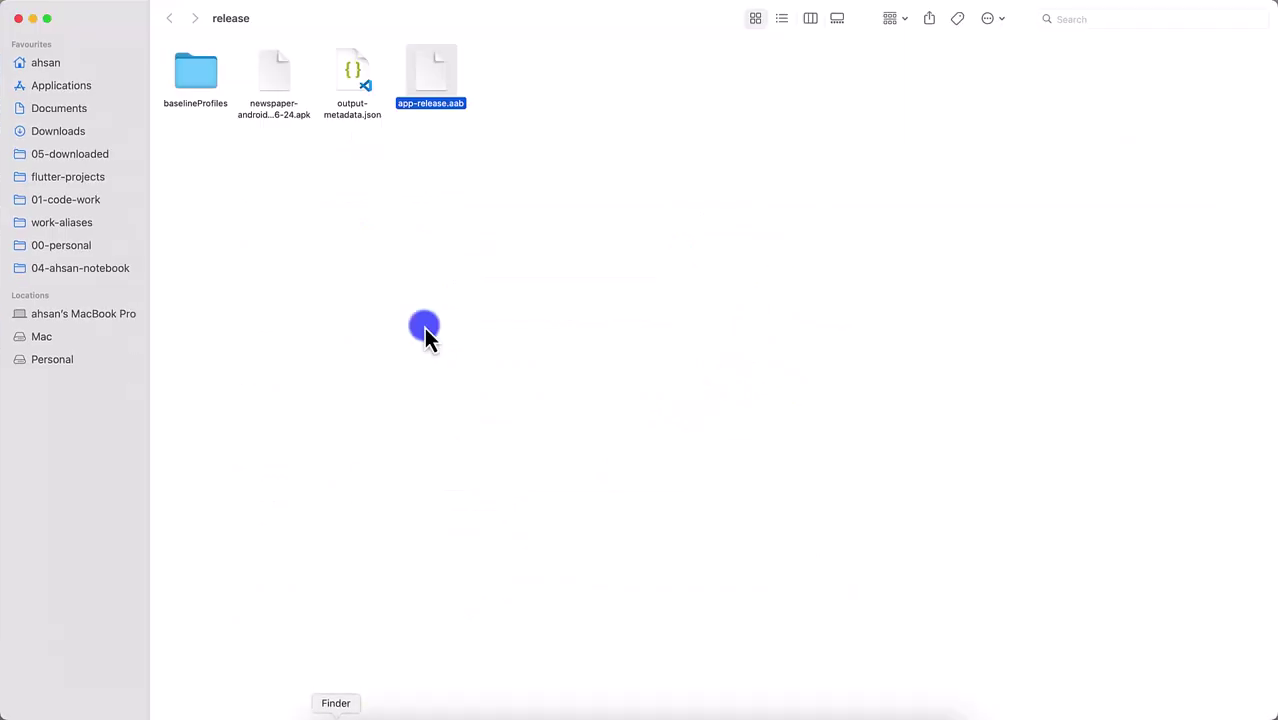
- Rename app-release.aab to the apk's newspaper-android-app-v1-20-6-24 name plus an author suffix
key(Left)
key(Left)
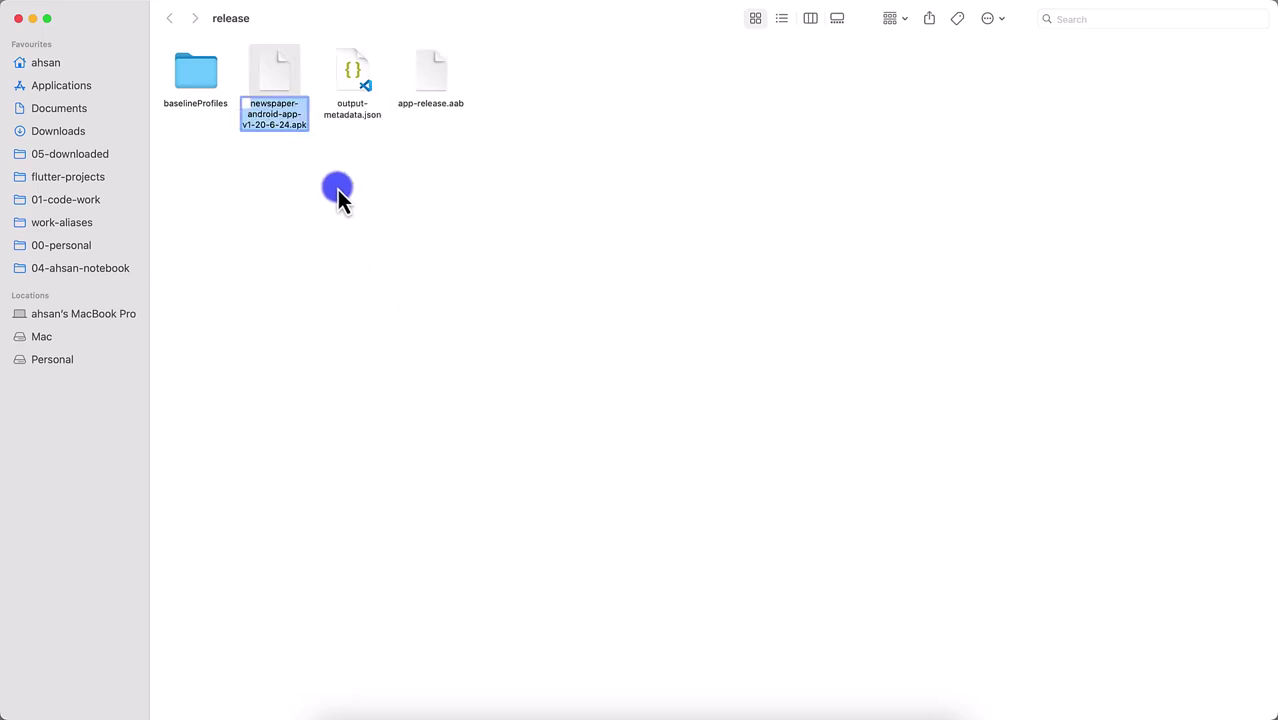
click(440, 82)
click(287, 98)
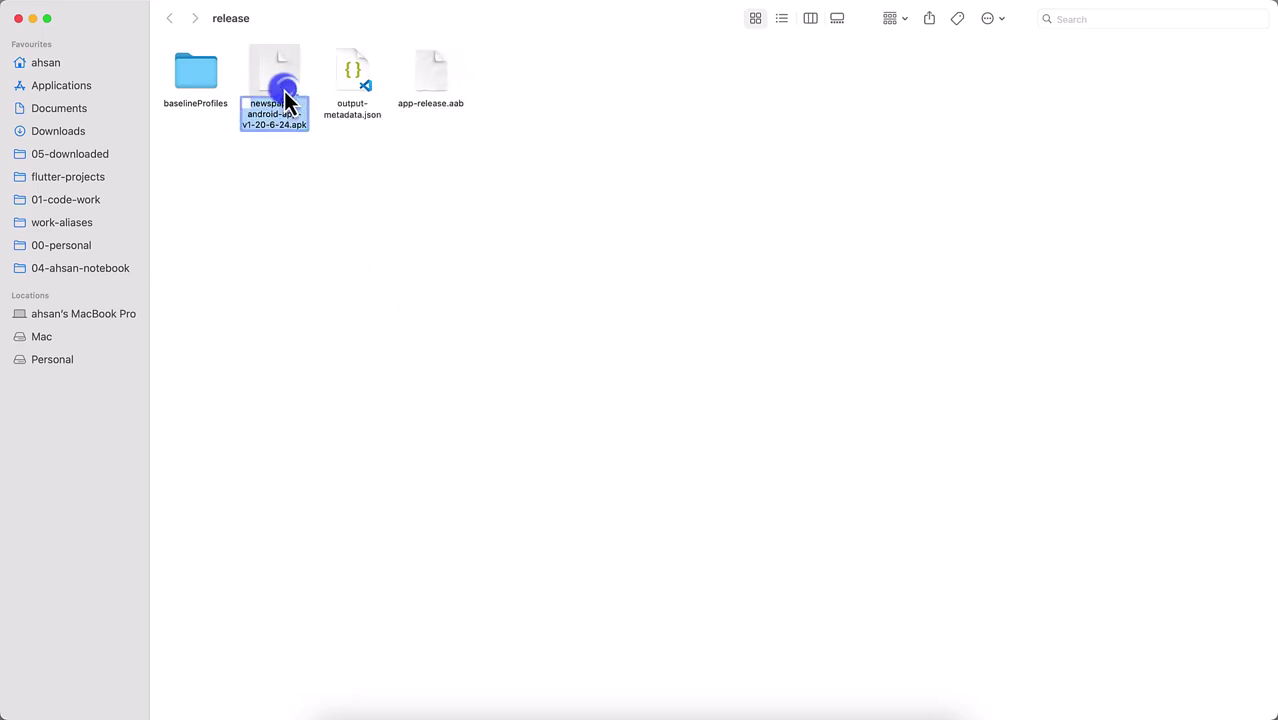
click(285, 90)
key(super+c)
key(Tab)
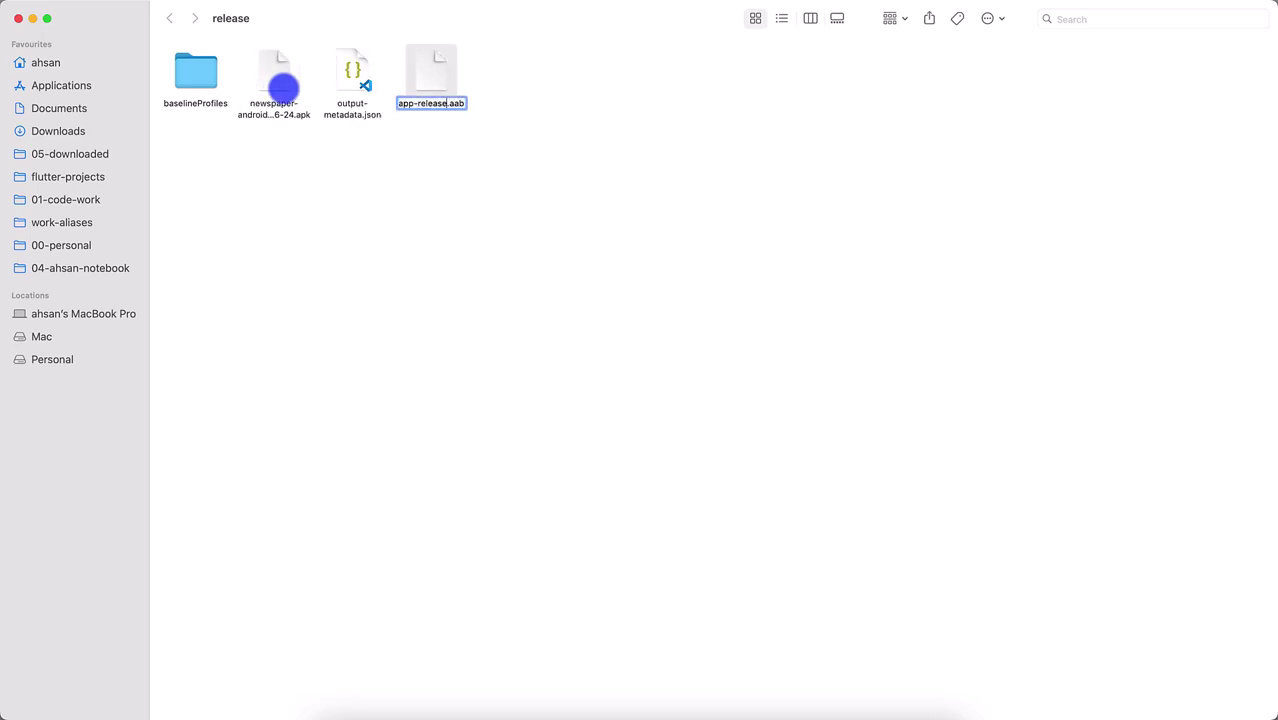
key(super+v)
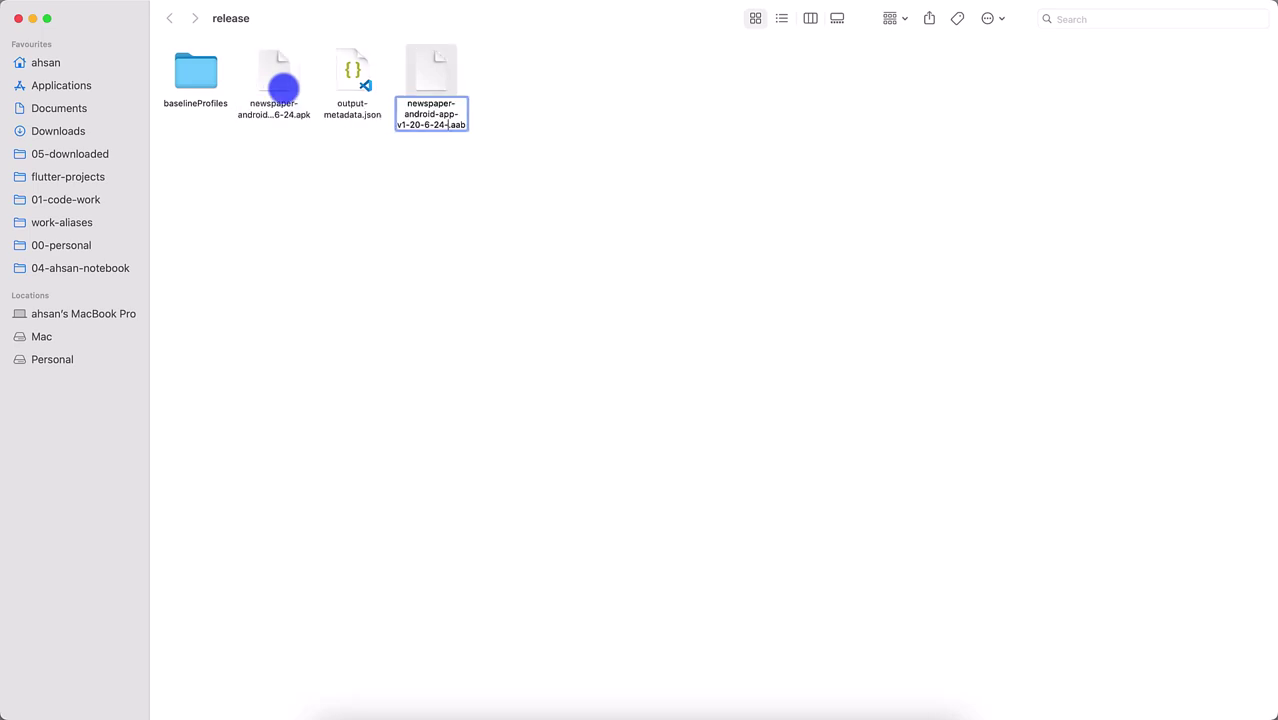
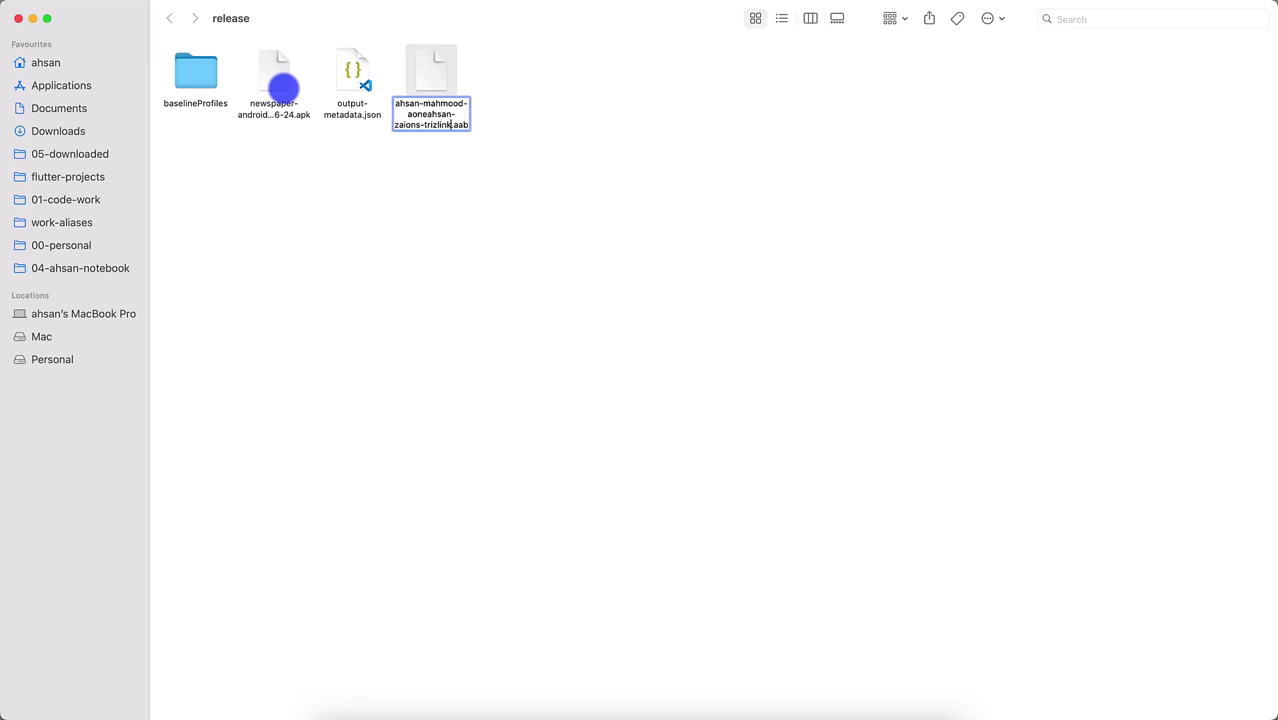
key(Return)
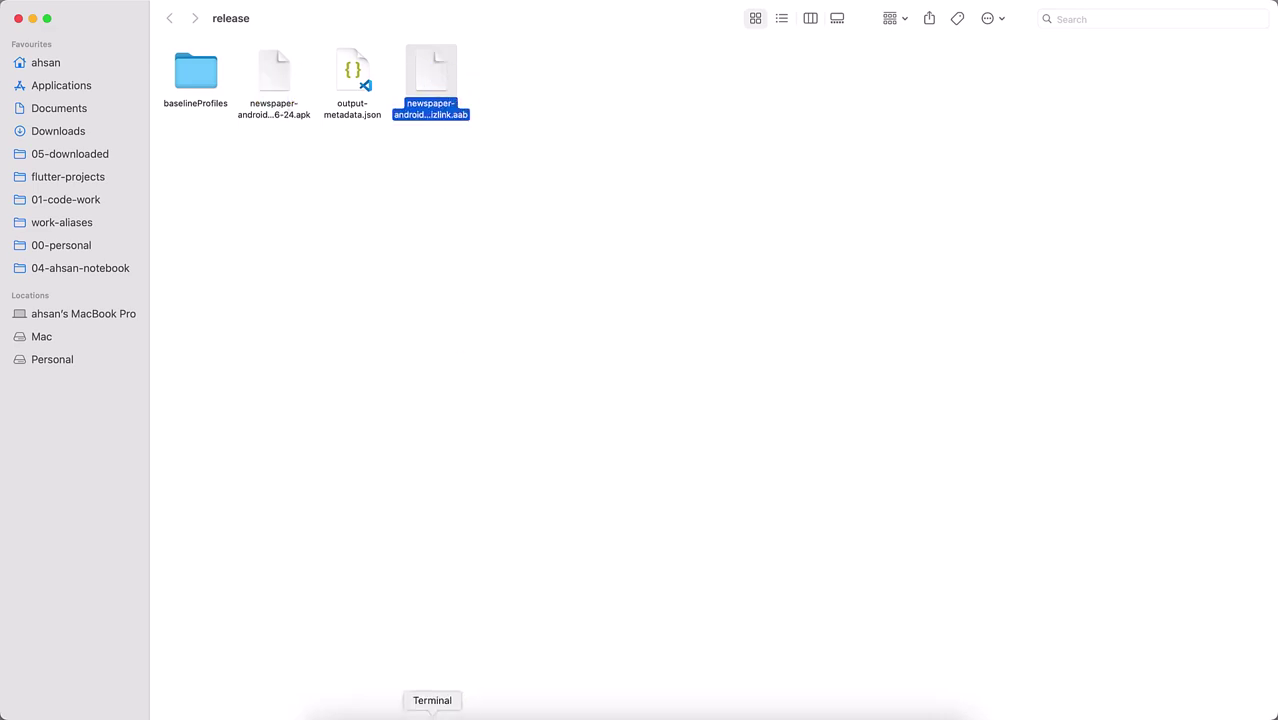
click(382, 710)
- Upload the renamed newspaper-android-app-v1-20-6-24 .aab bundle into the production release
click(313, 200)
drag(286, 143, 311, 173)
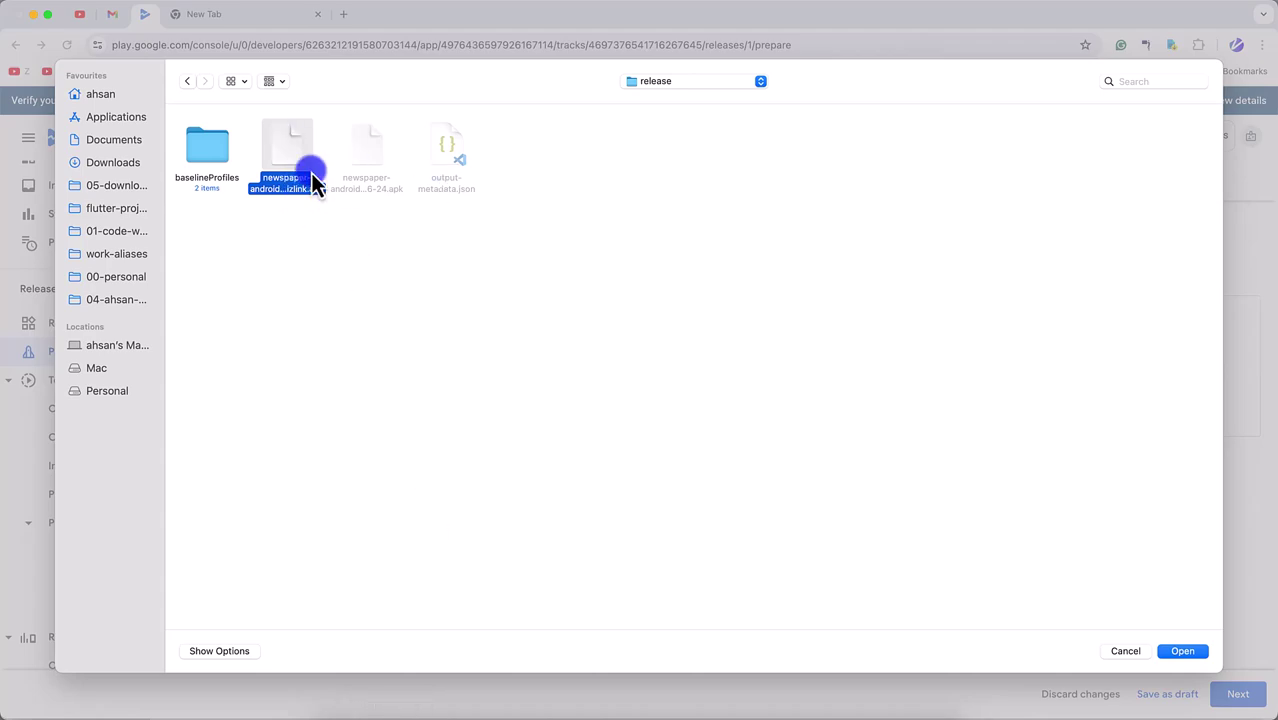
double_click(289, 150)
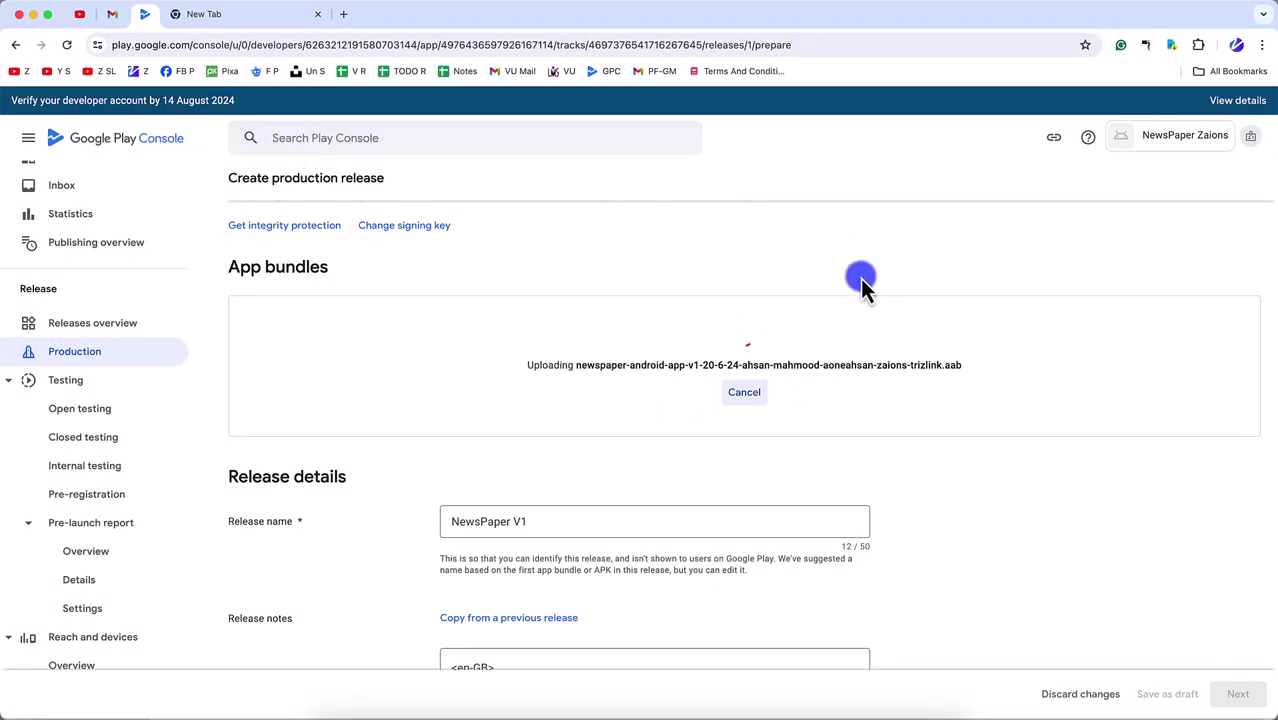
scroll(772, 490, down, 5)
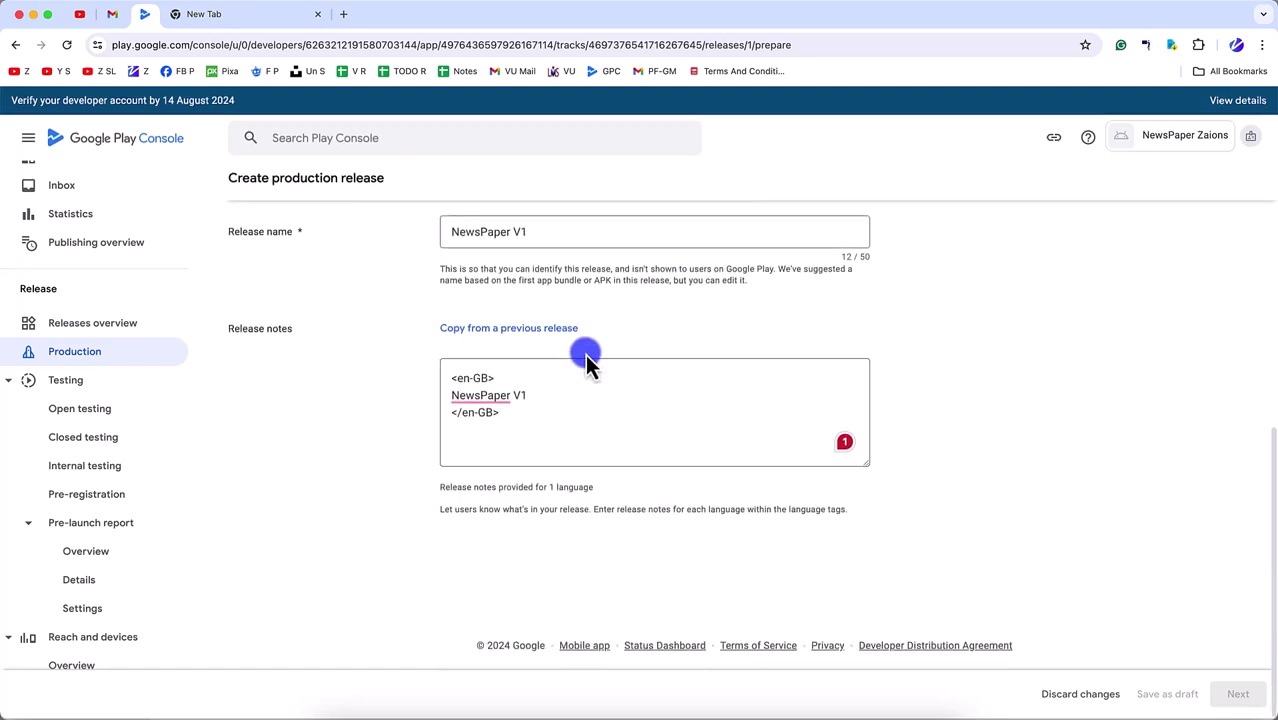
scroll(999, 505, up, 5)
scroll(700, 450, down, 2)
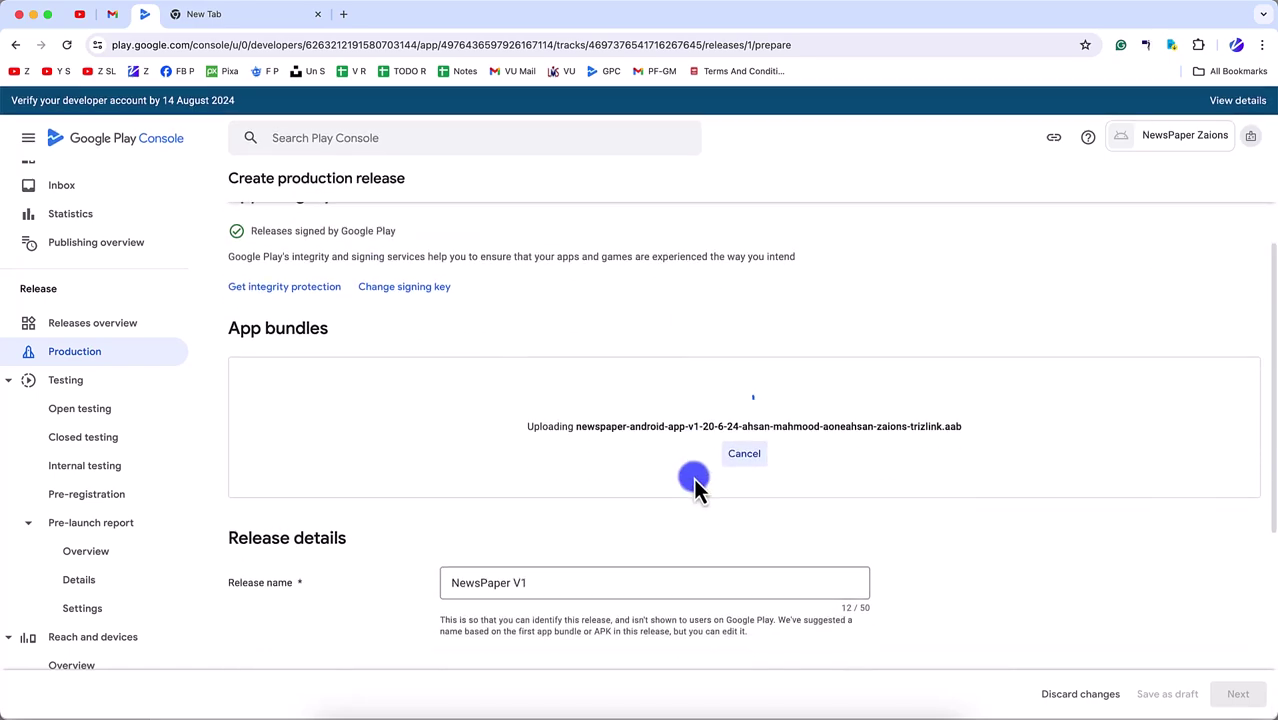
scroll(575, 400, up, 3)
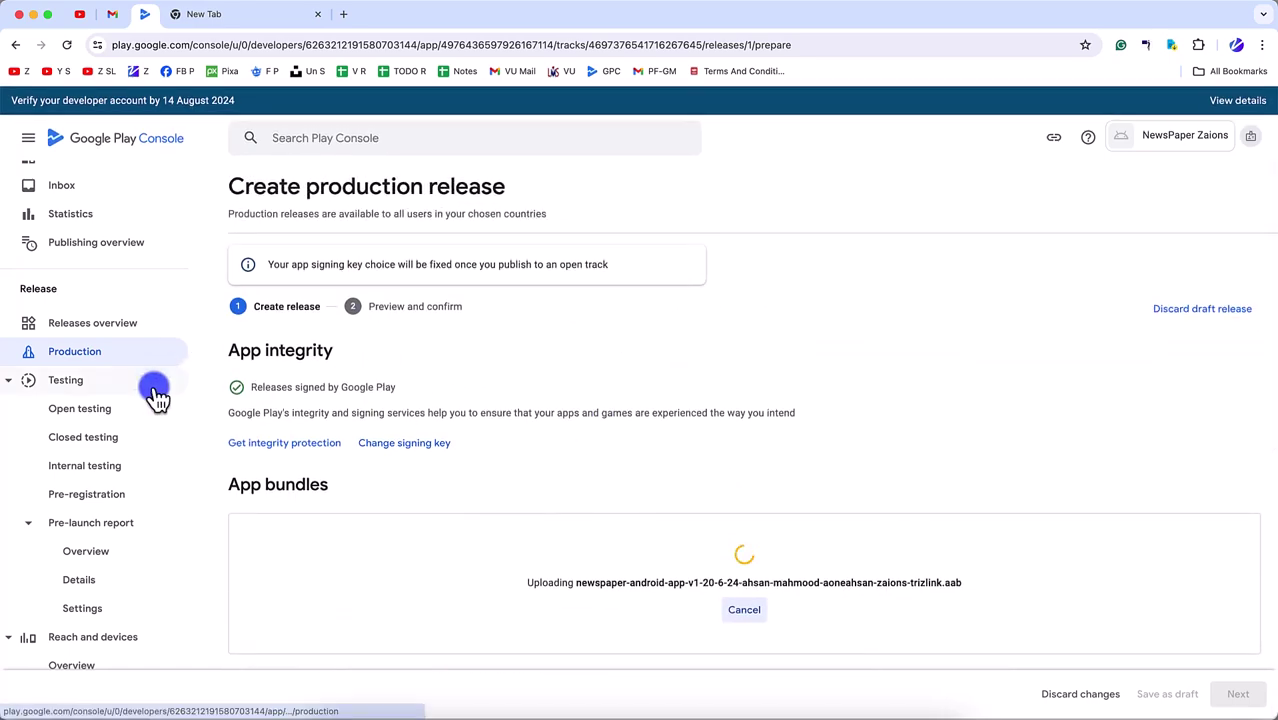
- Open the app Dashboard in a second tab beside the production release page
super+click(82, 221)
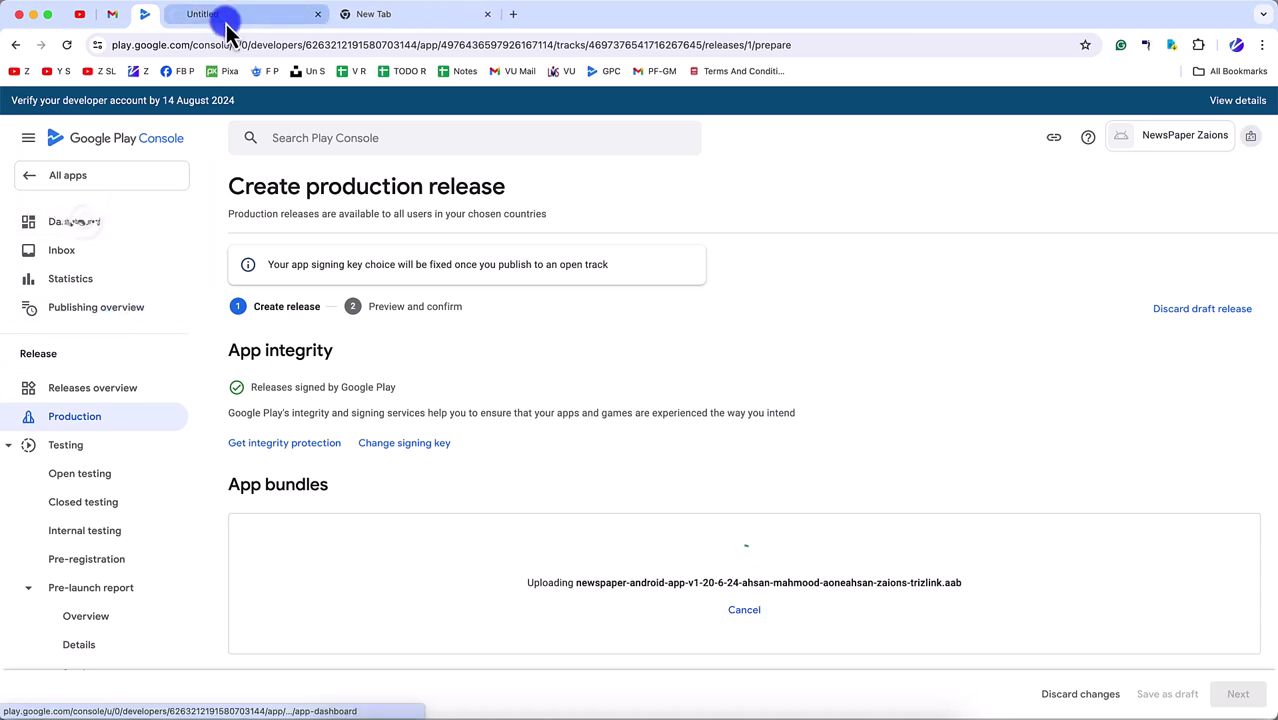
click(222, 16)
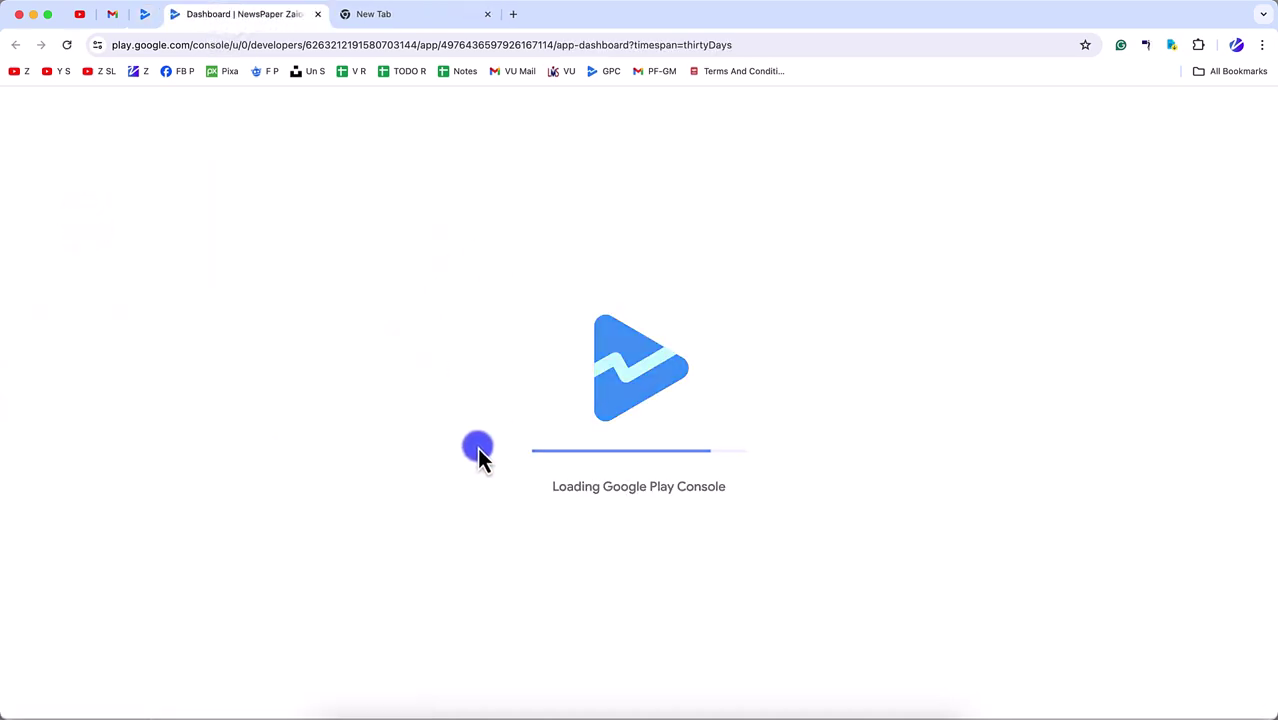
click(146, 16)
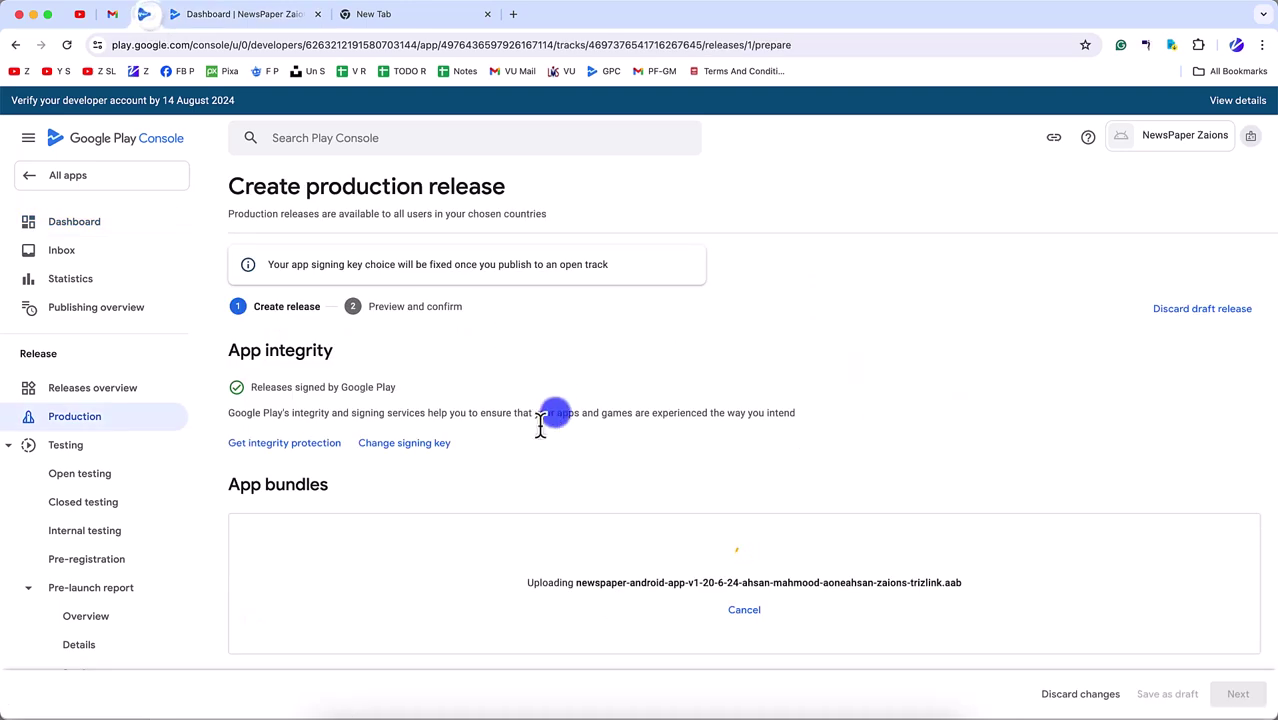
scroll(576, 531, down, 5)
- On the Dashboard, expand the internal testing task list
click(270, 12)
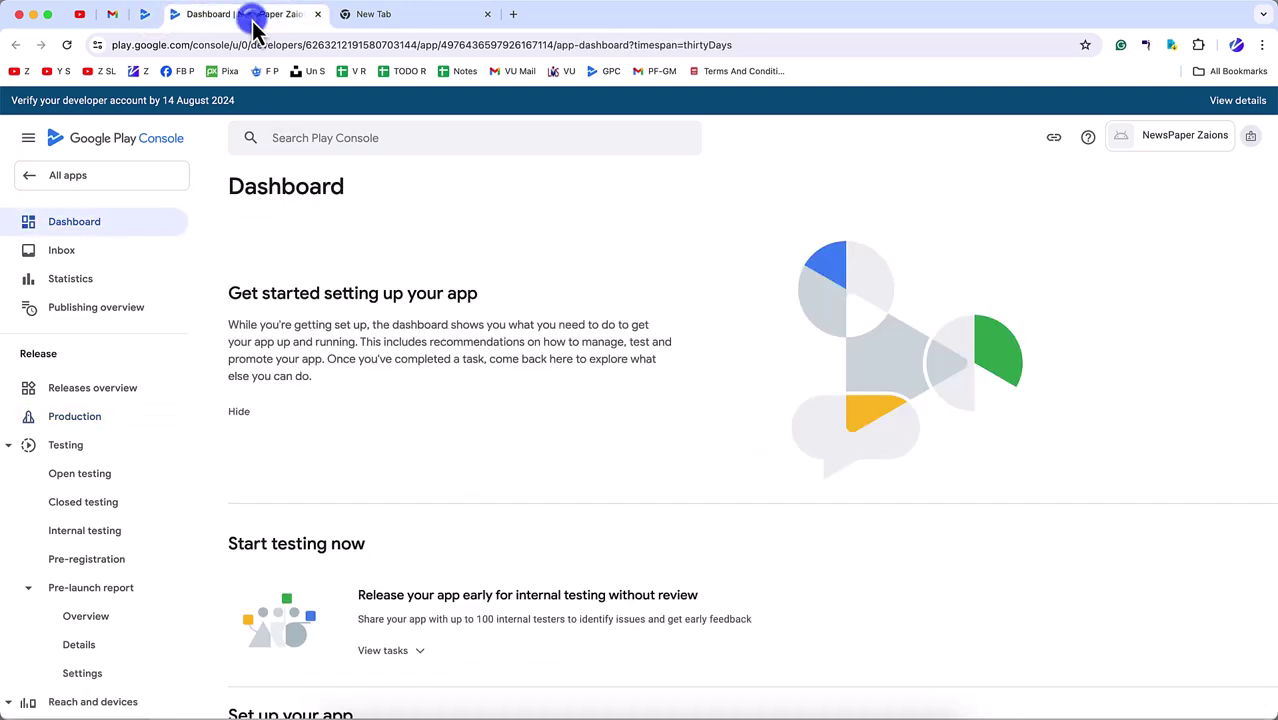
scroll(551, 503, down, 4)
scroll(452, 300, up, 1)
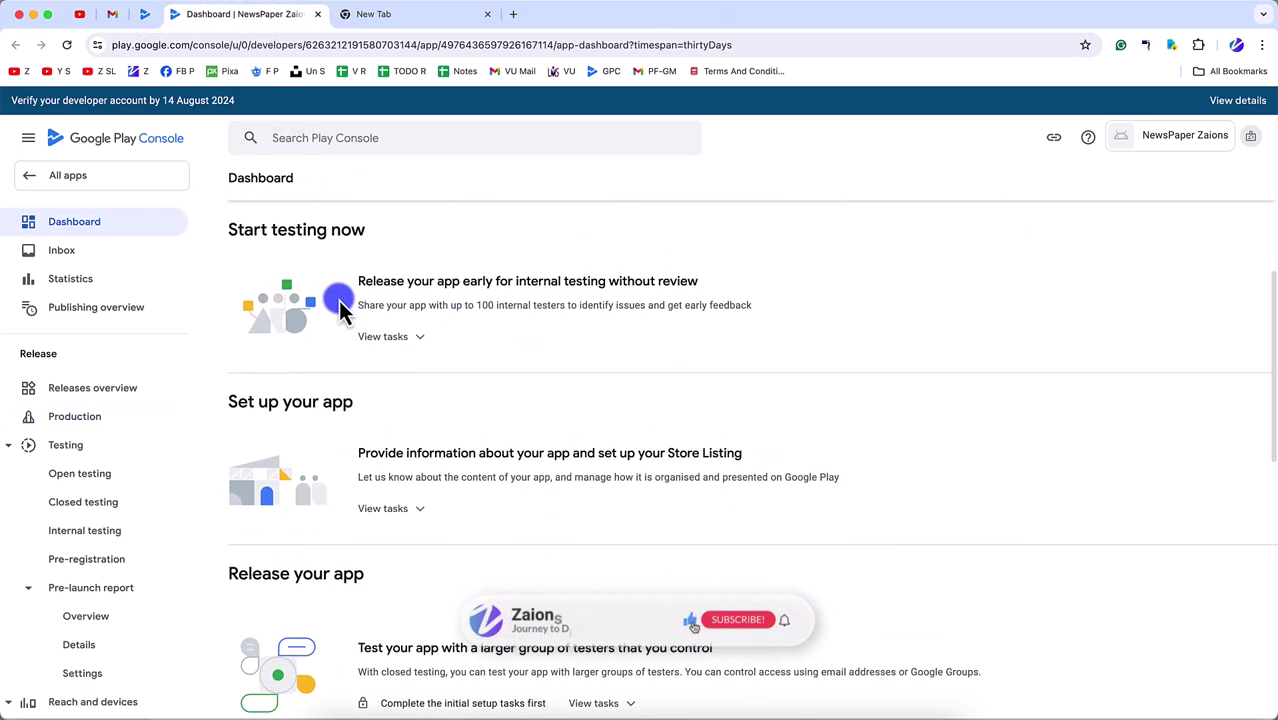
drag(226, 271, 430, 305)
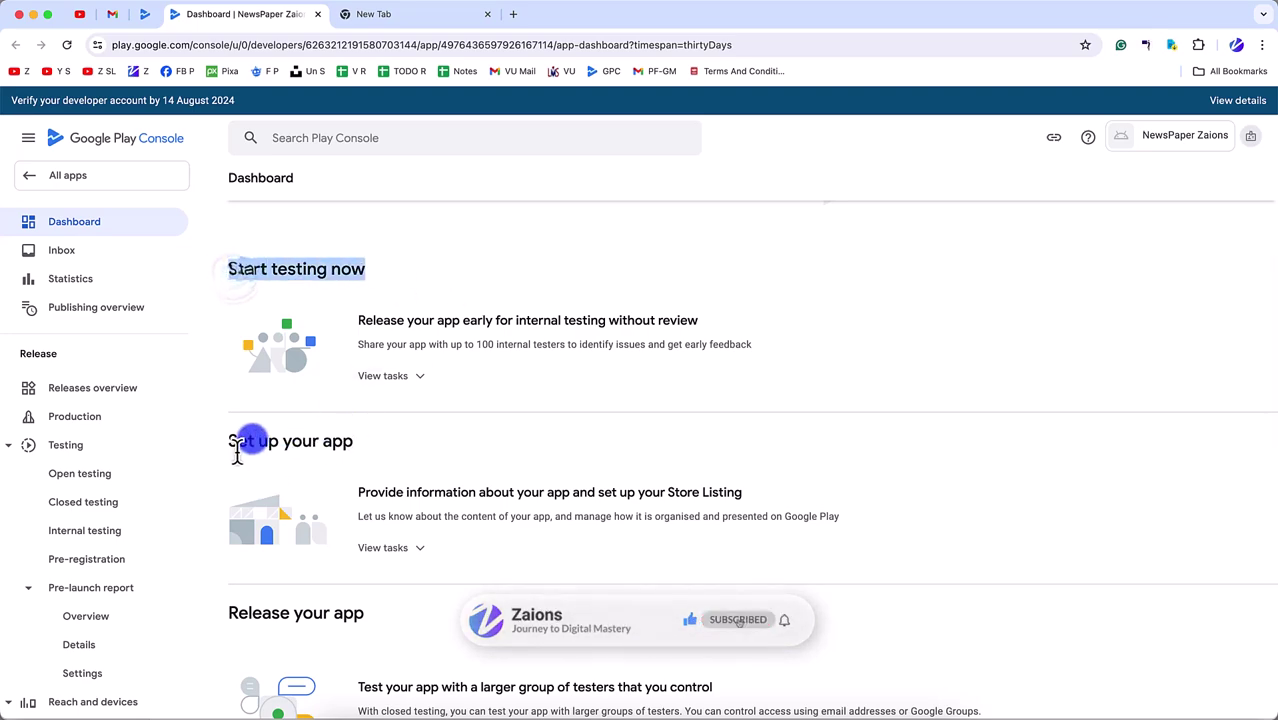
drag(252, 442, 476, 440)
scroll(431, 508, down, 3)
drag(243, 395, 444, 402)
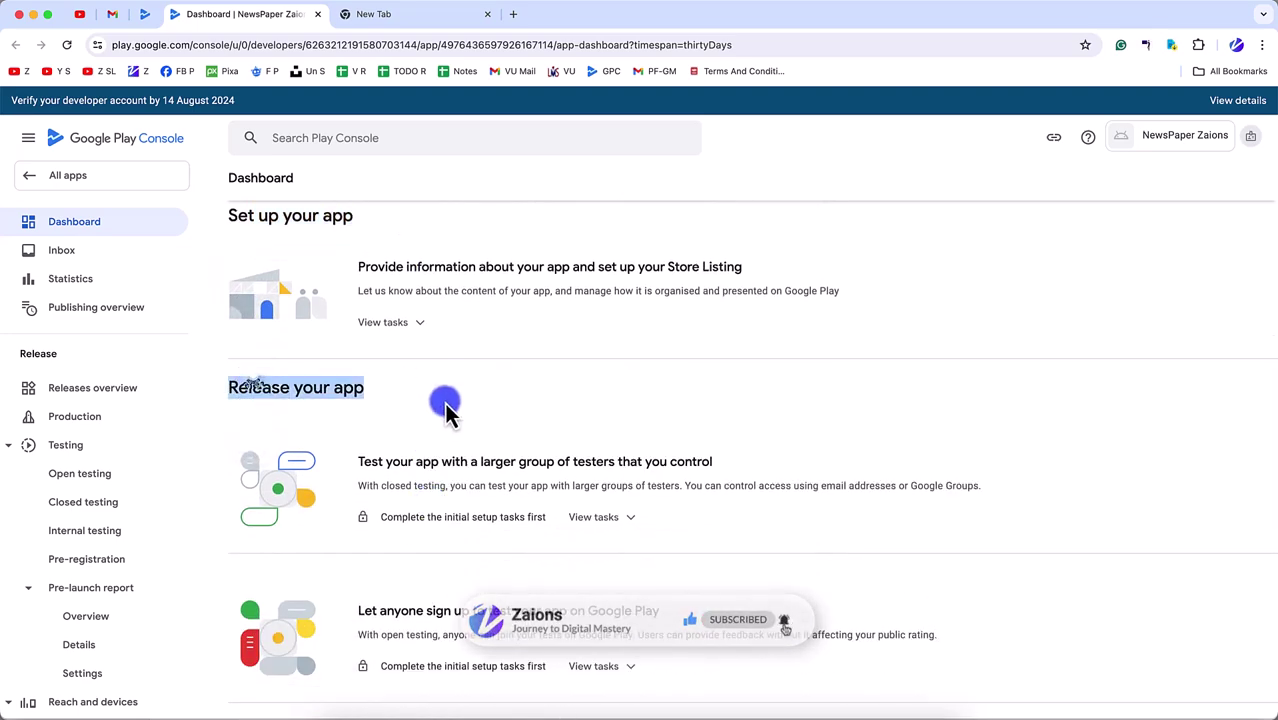
scroll(444, 402, down, 7)
scroll(371, 297, up, 10)
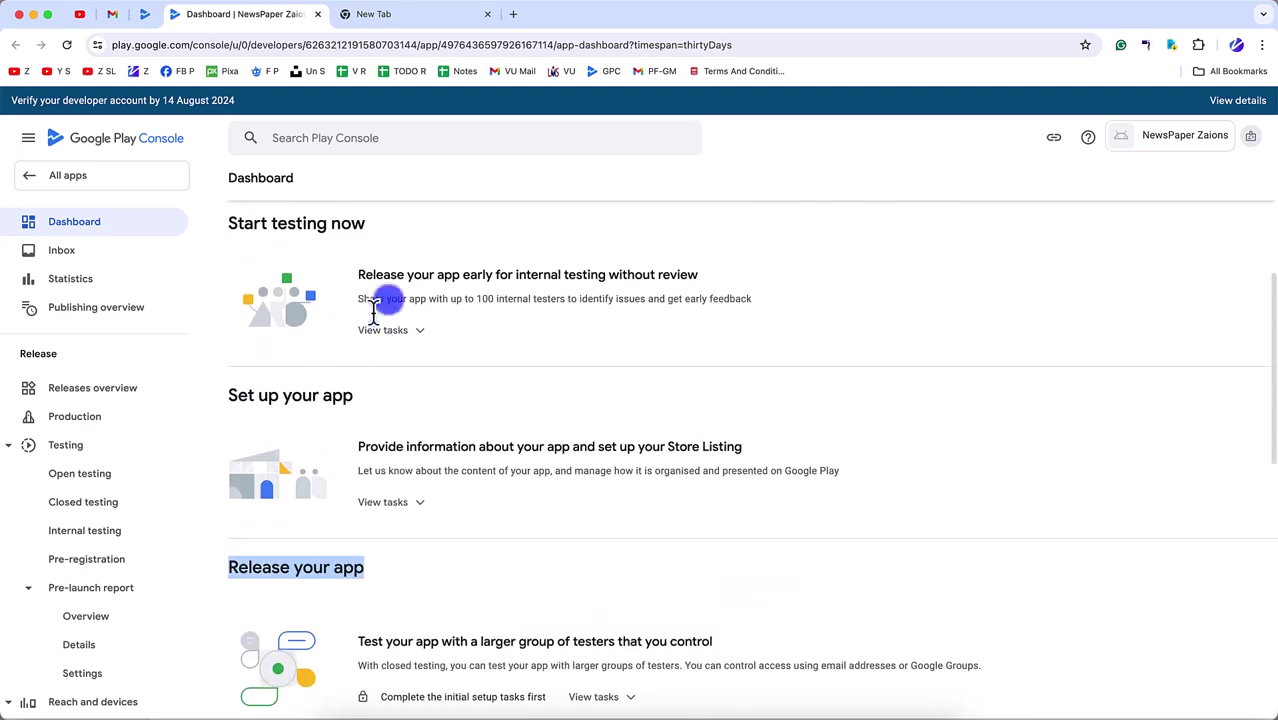
scroll(418, 447, down, 3)
click(416, 379)
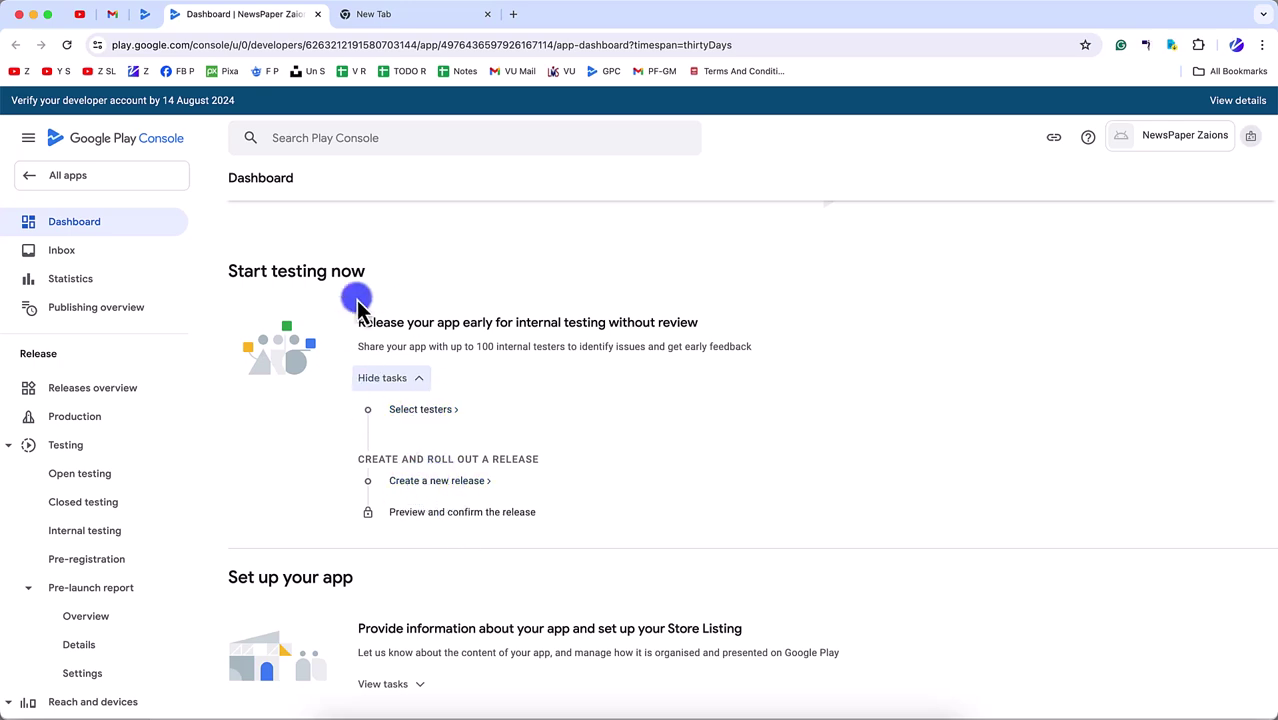
- Preview the production release and expand its full list of 3 errors
click(145, 14)
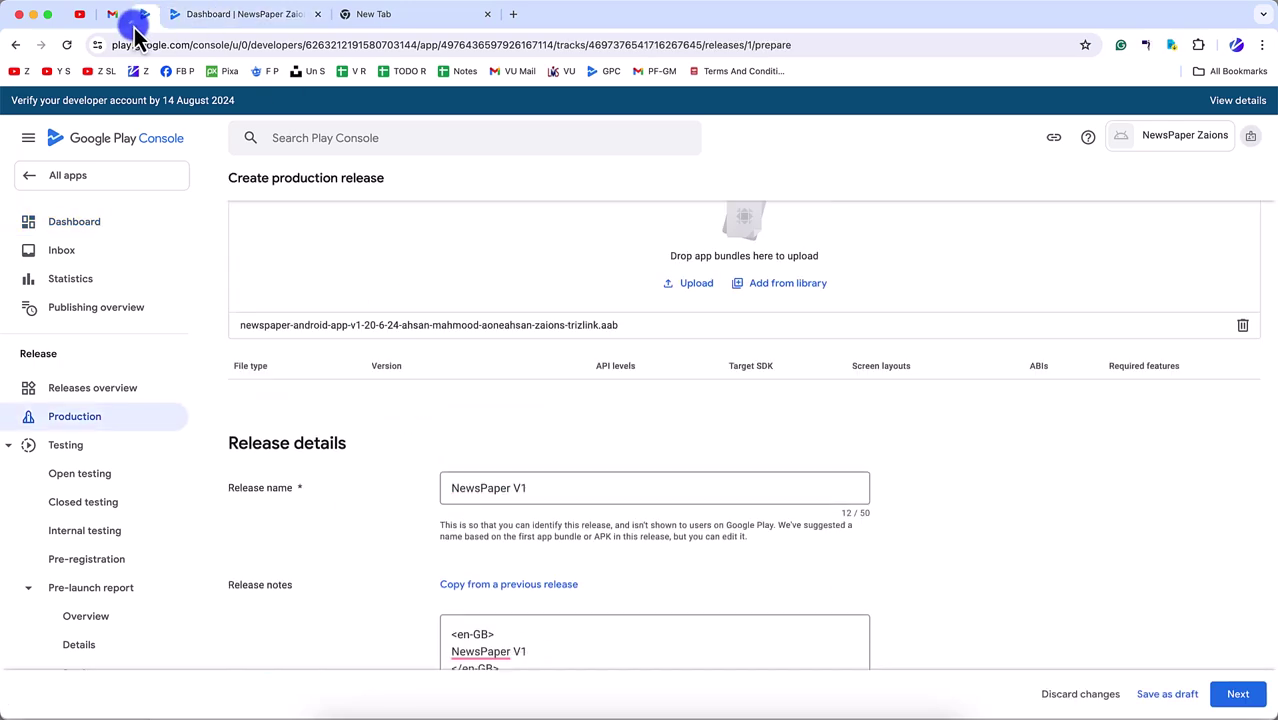
click(1238, 693)
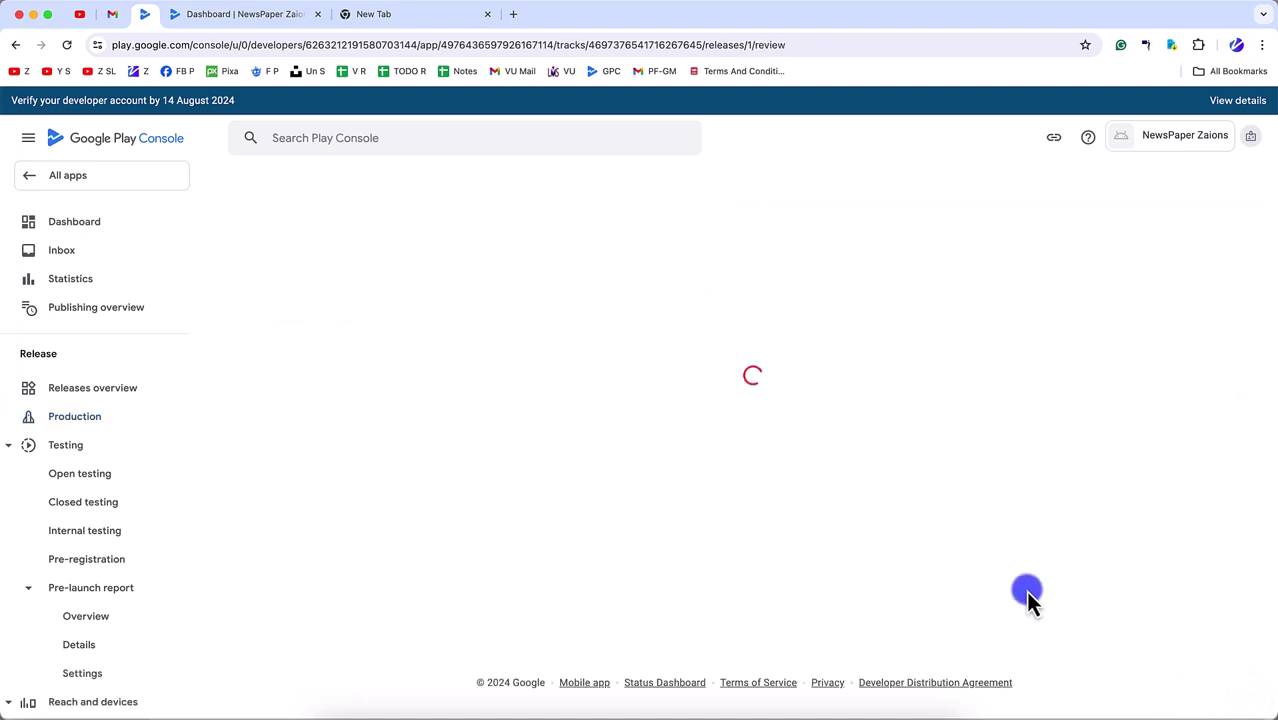
scroll(1030, 600, down, 5)
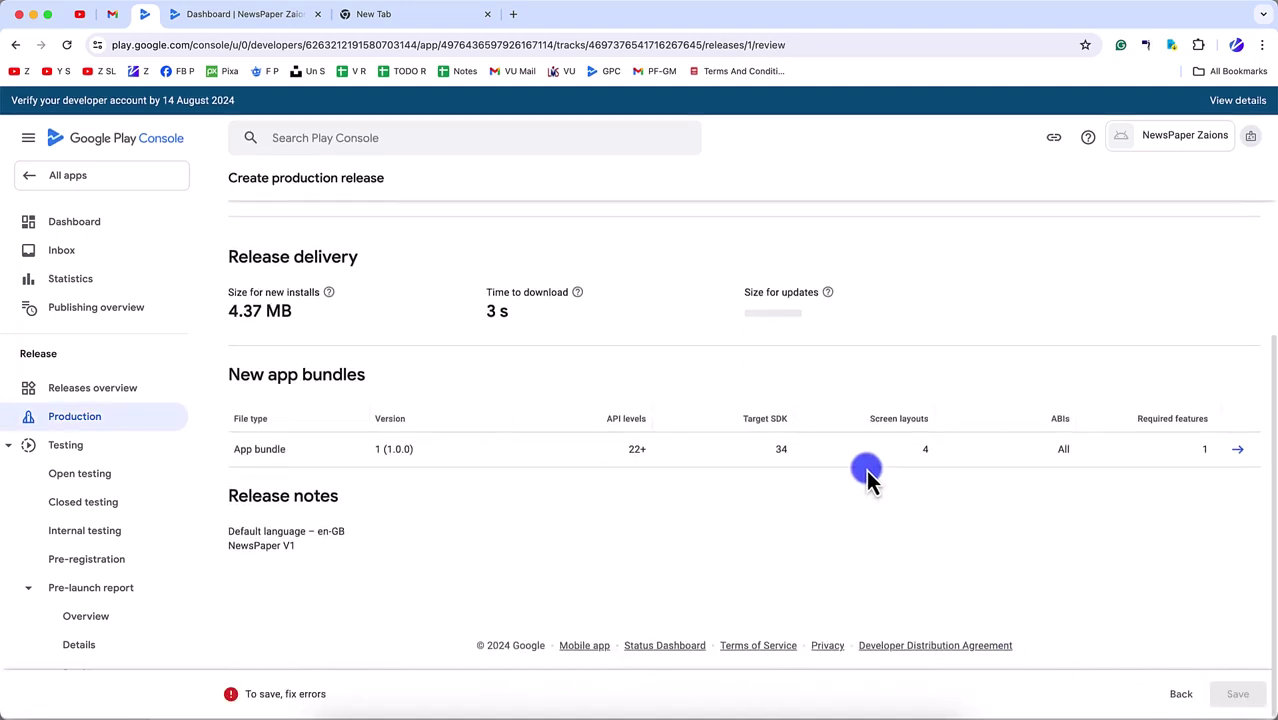
scroll(600, 430, up, 5)
click(300, 369)
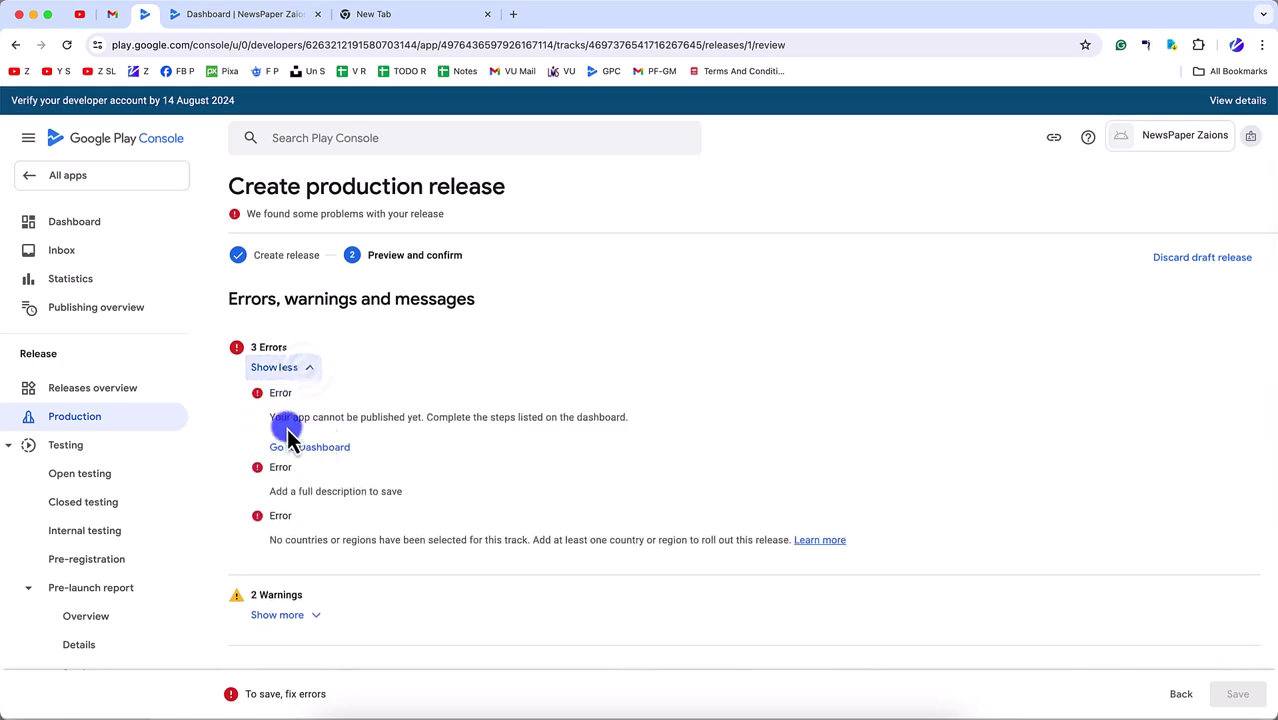
drag(263, 420, 650, 432)
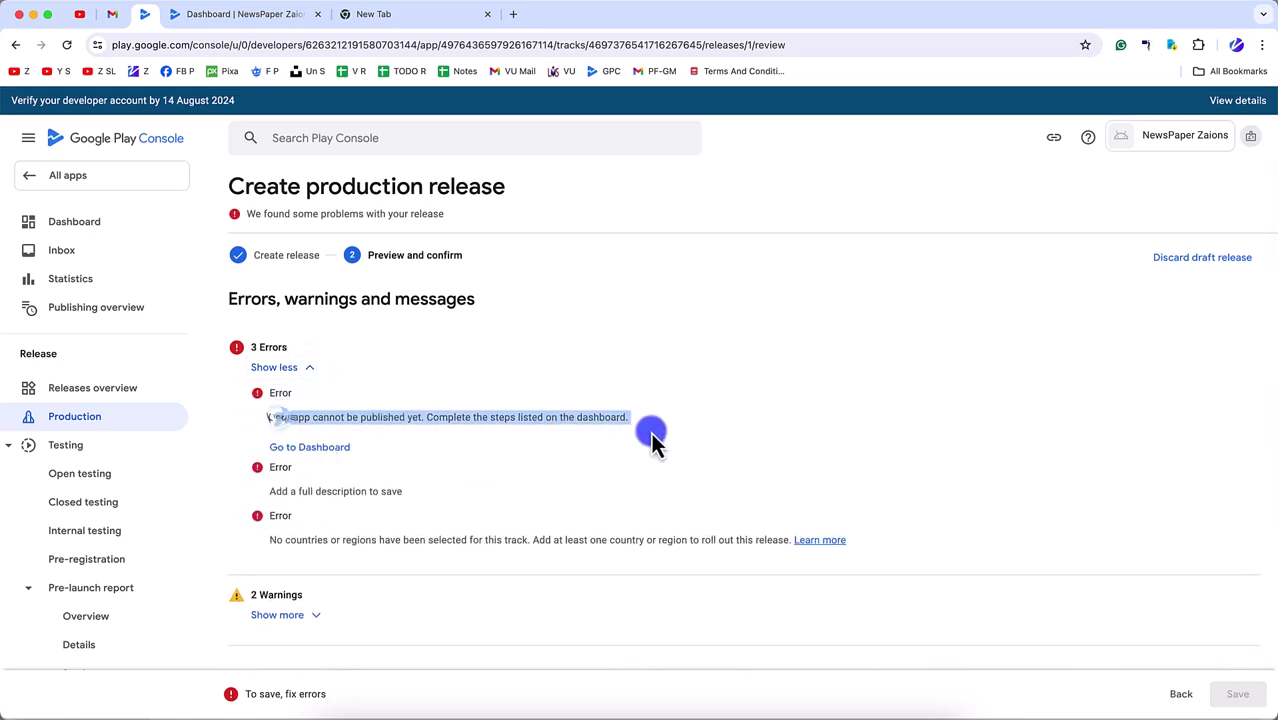
scroll(480, 500, down, 3)
scroll(454, 438, up, 3)
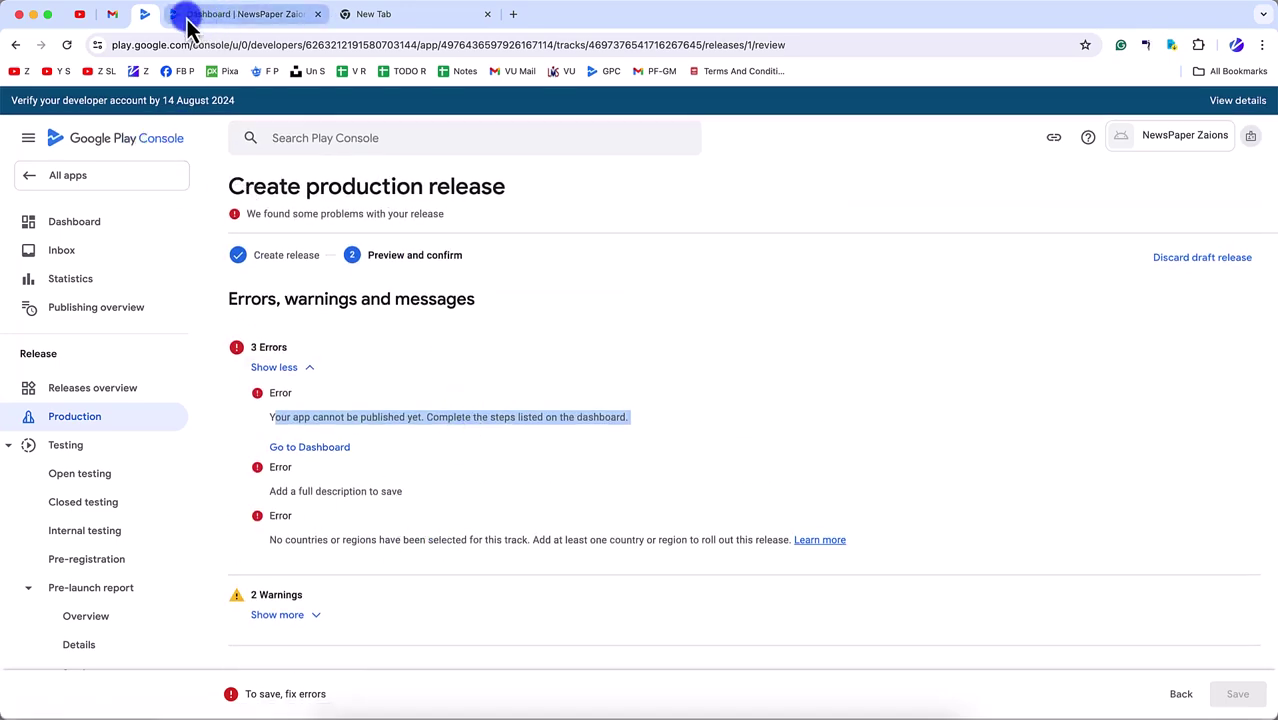
- Return to the Dashboard and expand the Start testing now task list
click(113, 245)
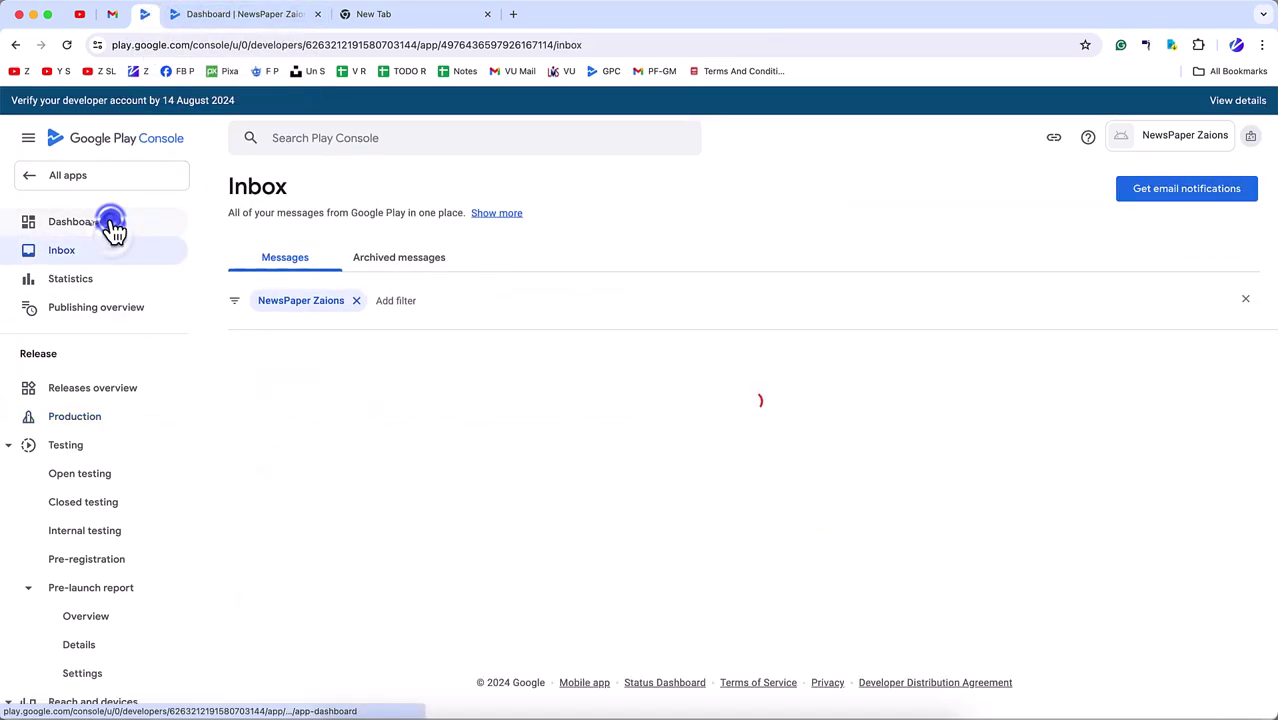
click(108, 222)
scroll(360, 495, down, 3)
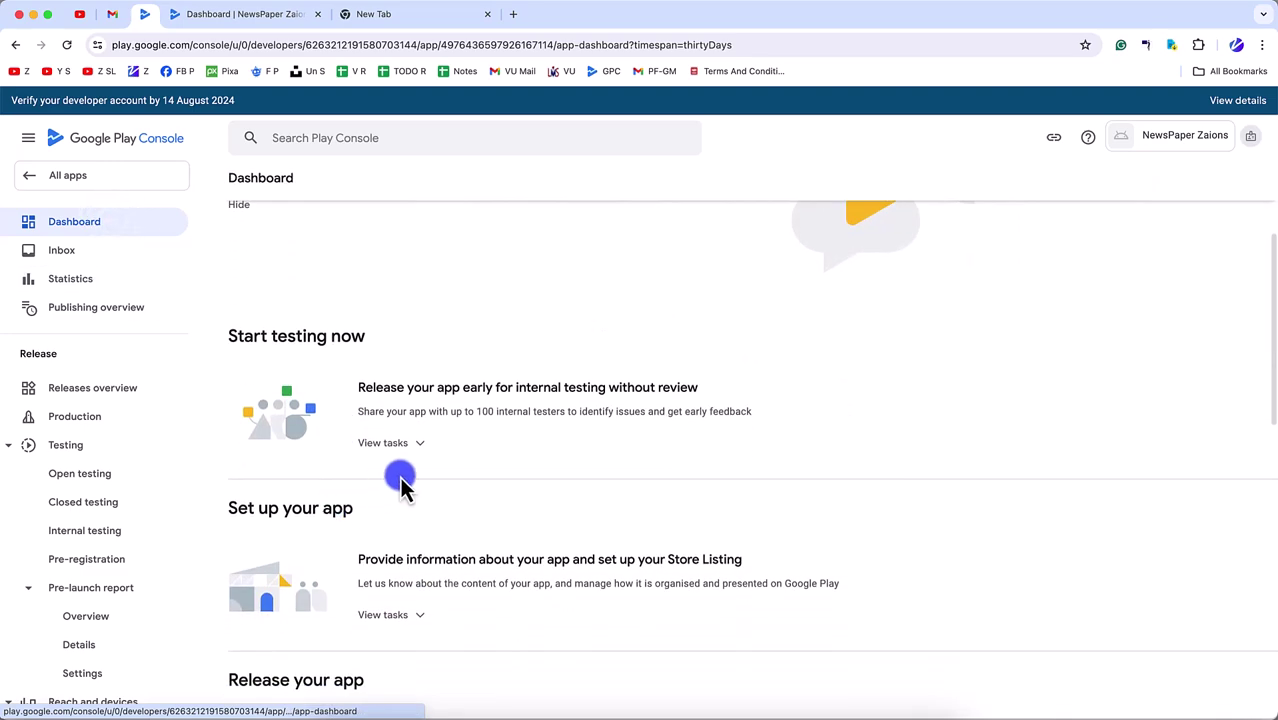
click(392, 443)
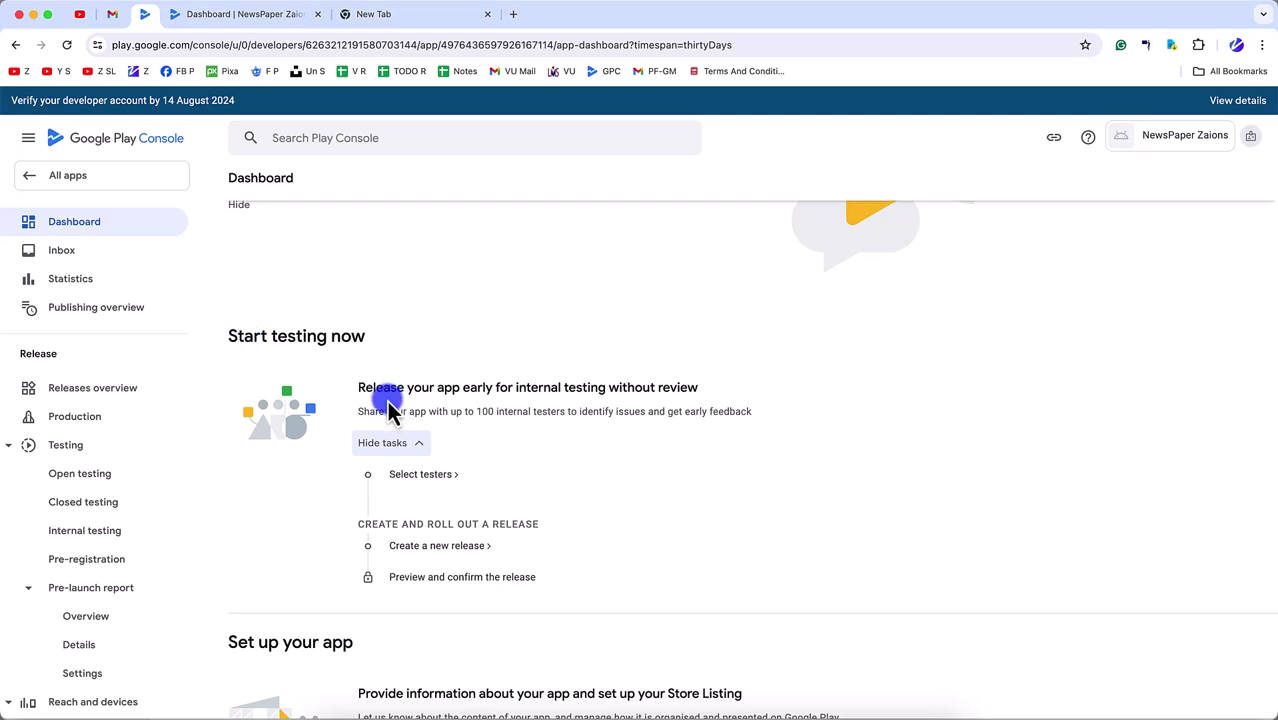
drag(360, 390, 666, 398)
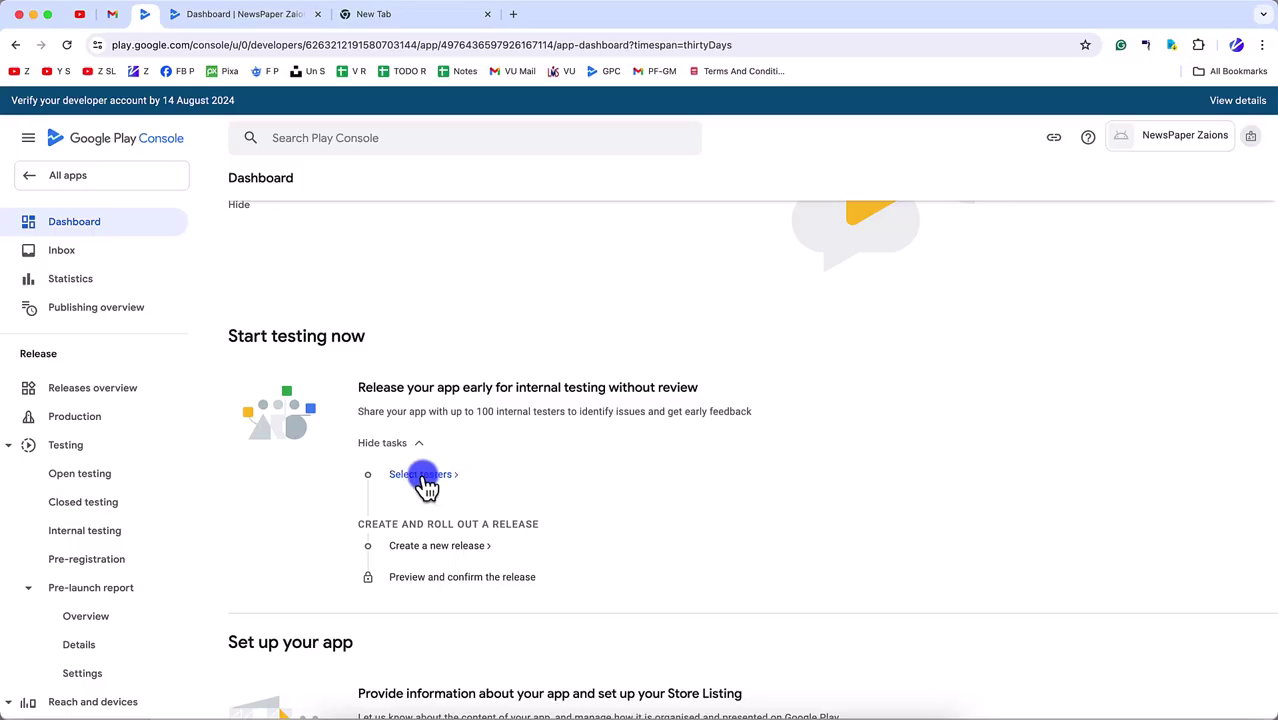
- Select all tester lists for internal testing, add a feedback e-mail address, and save
click(422, 476)
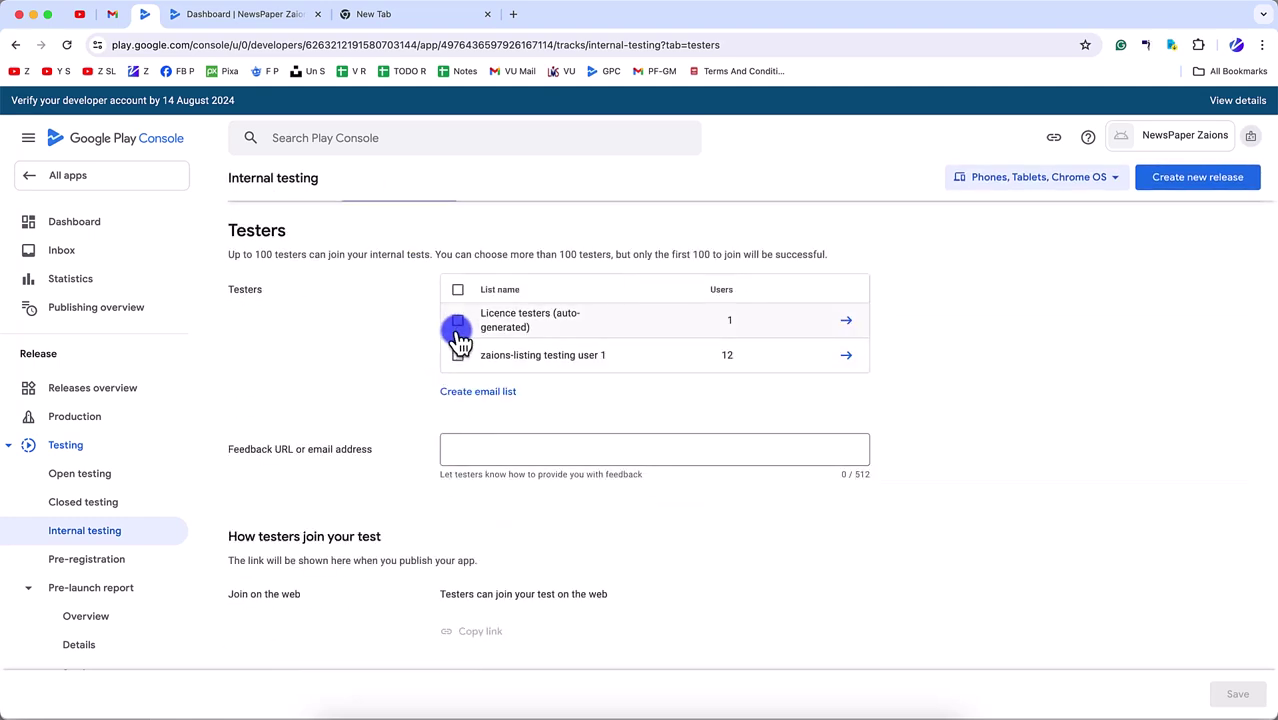
click(457, 289)
click(497, 451)
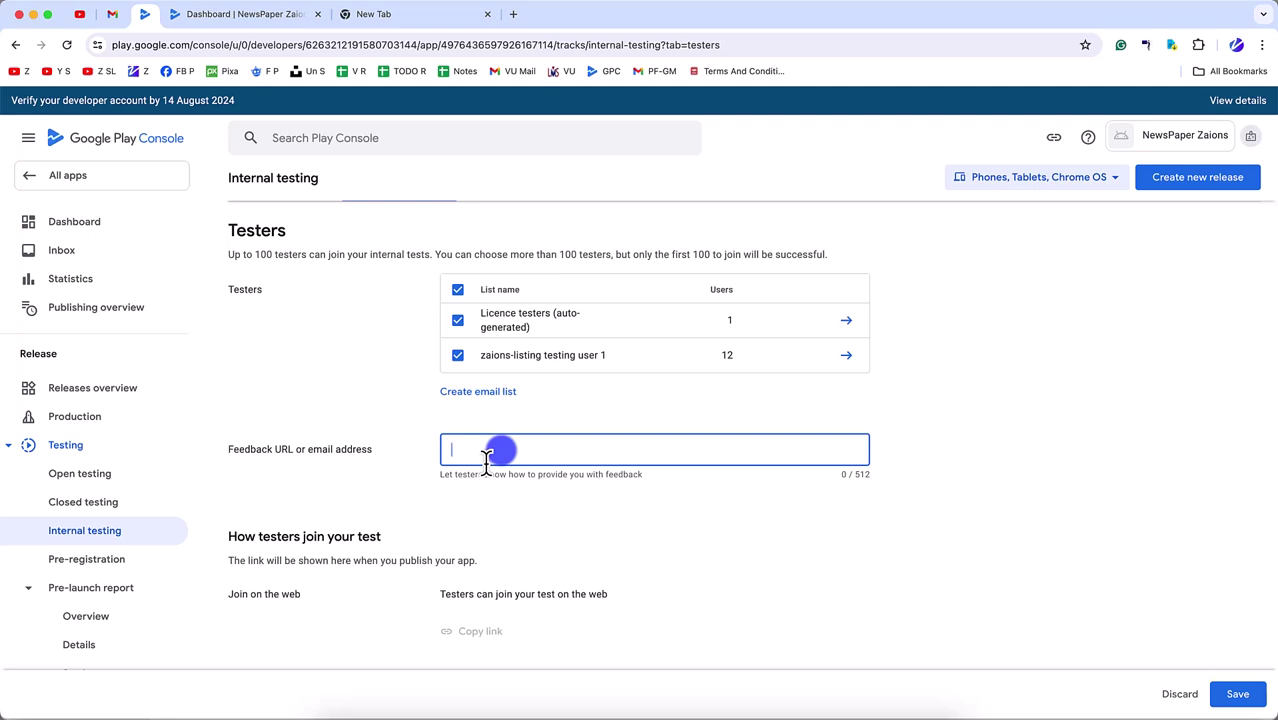
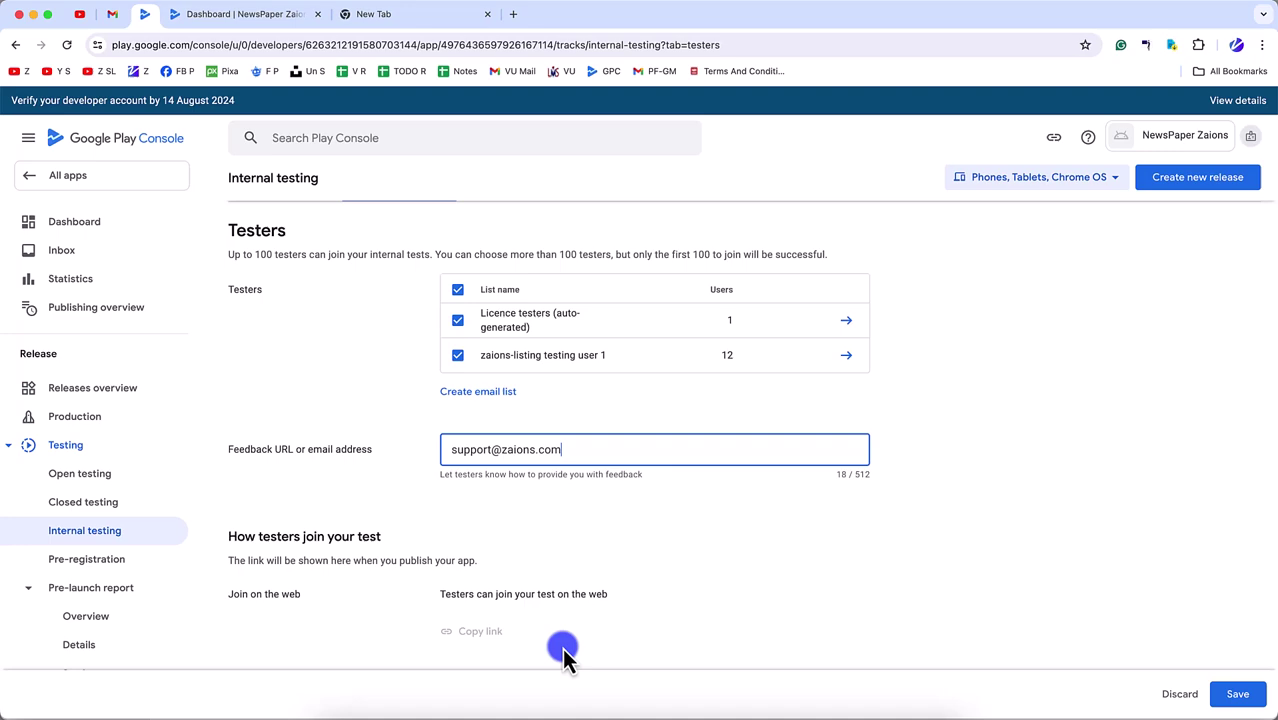
scroll(562, 648, down, 3)
click(1236, 694)
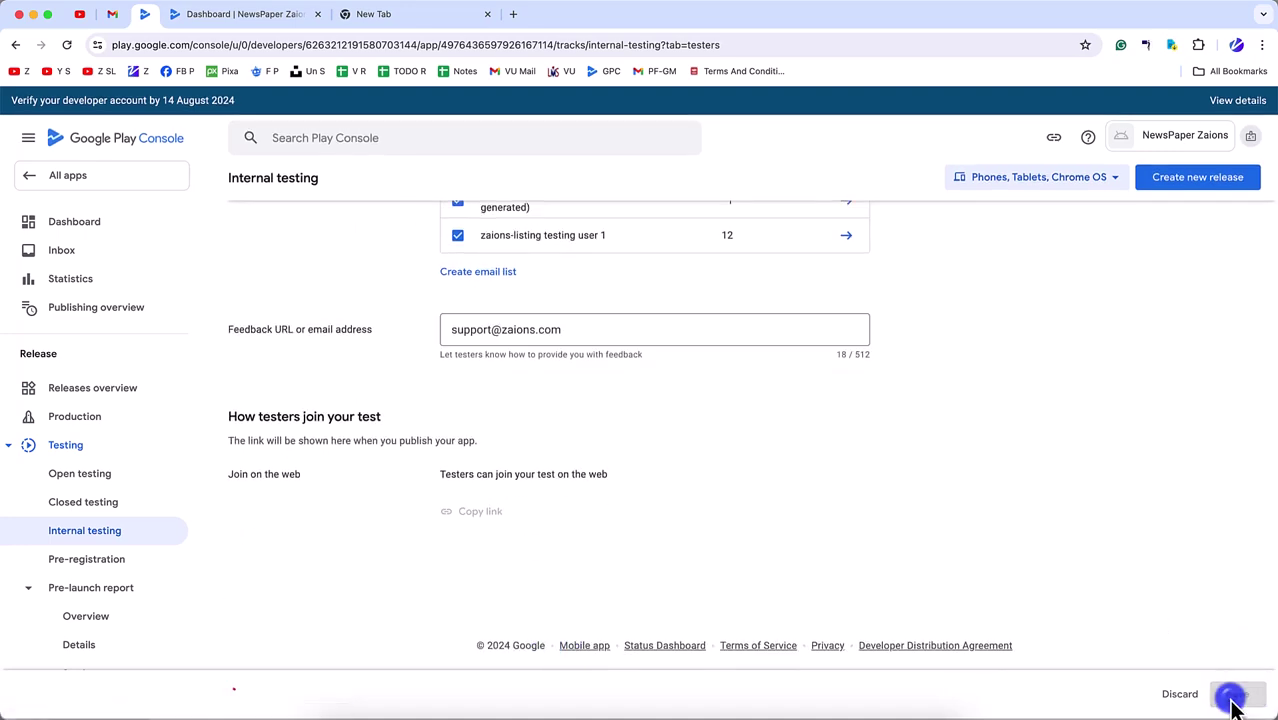
scroll(760, 550, up, 5)
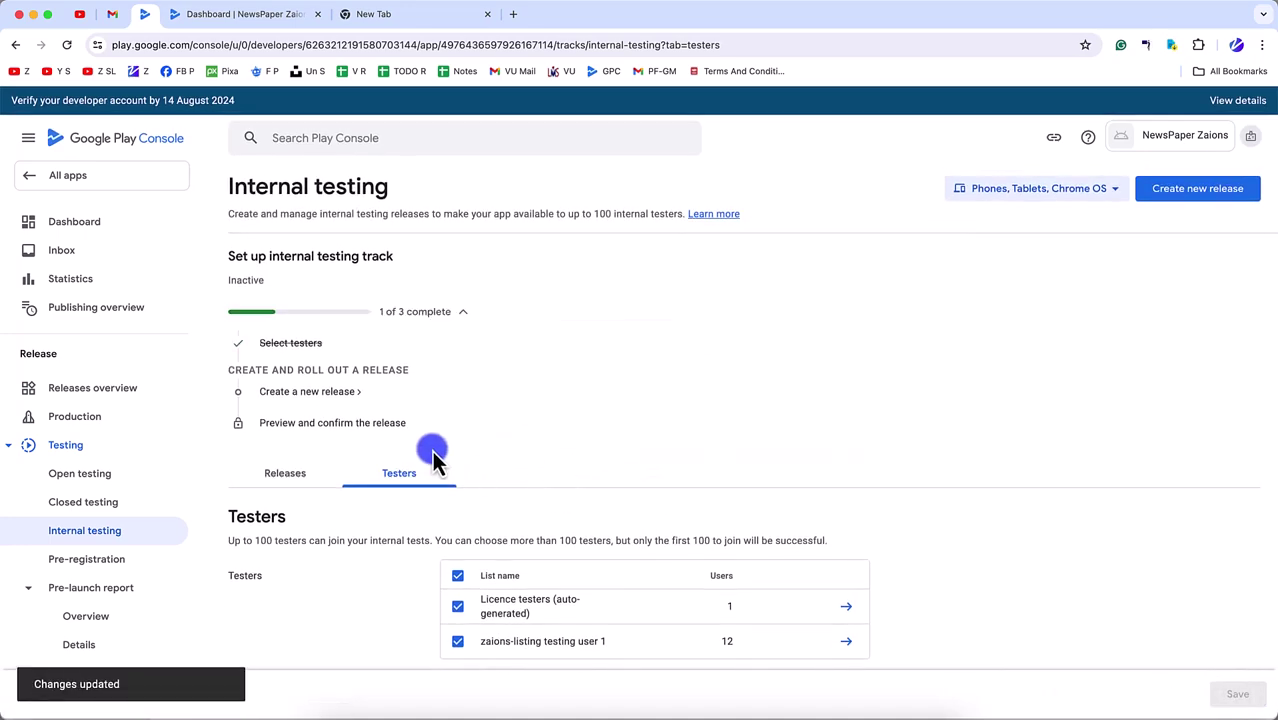
click(316, 393)
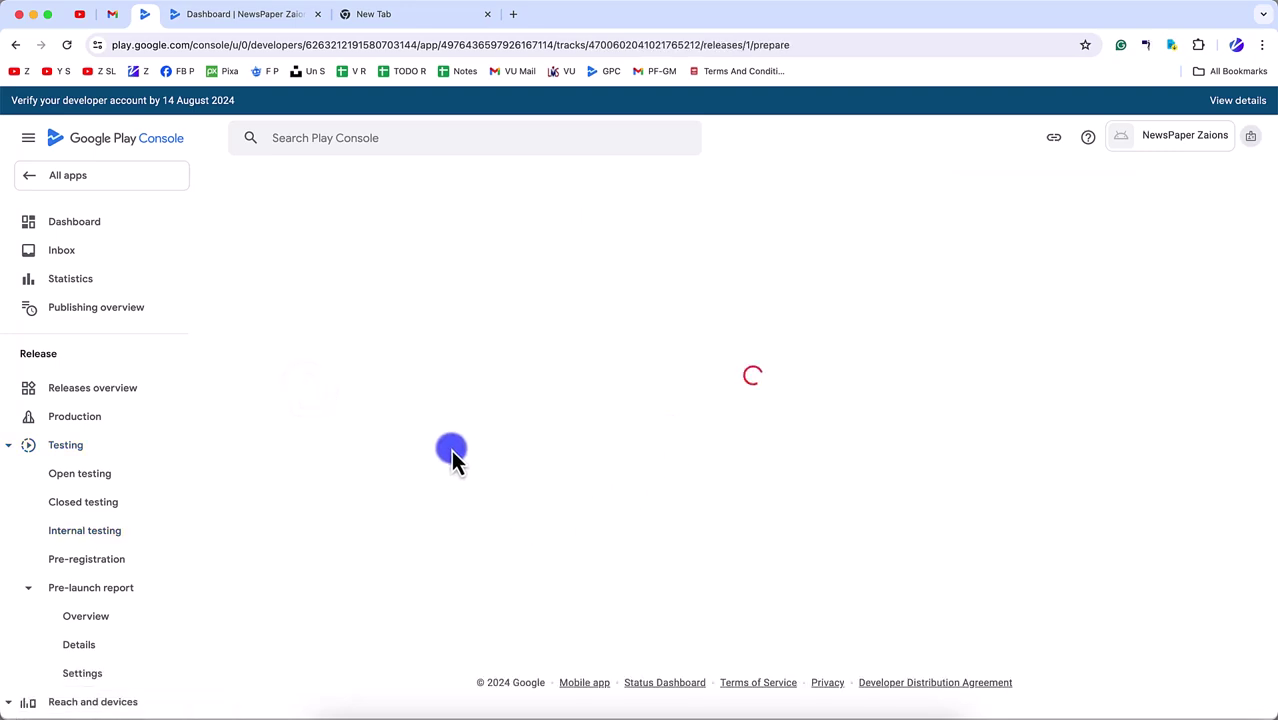
- Add the 1.0.0 bundle from the library to the internal testing release and publish it
scroll(700, 500, down, 1)
click(783, 442)
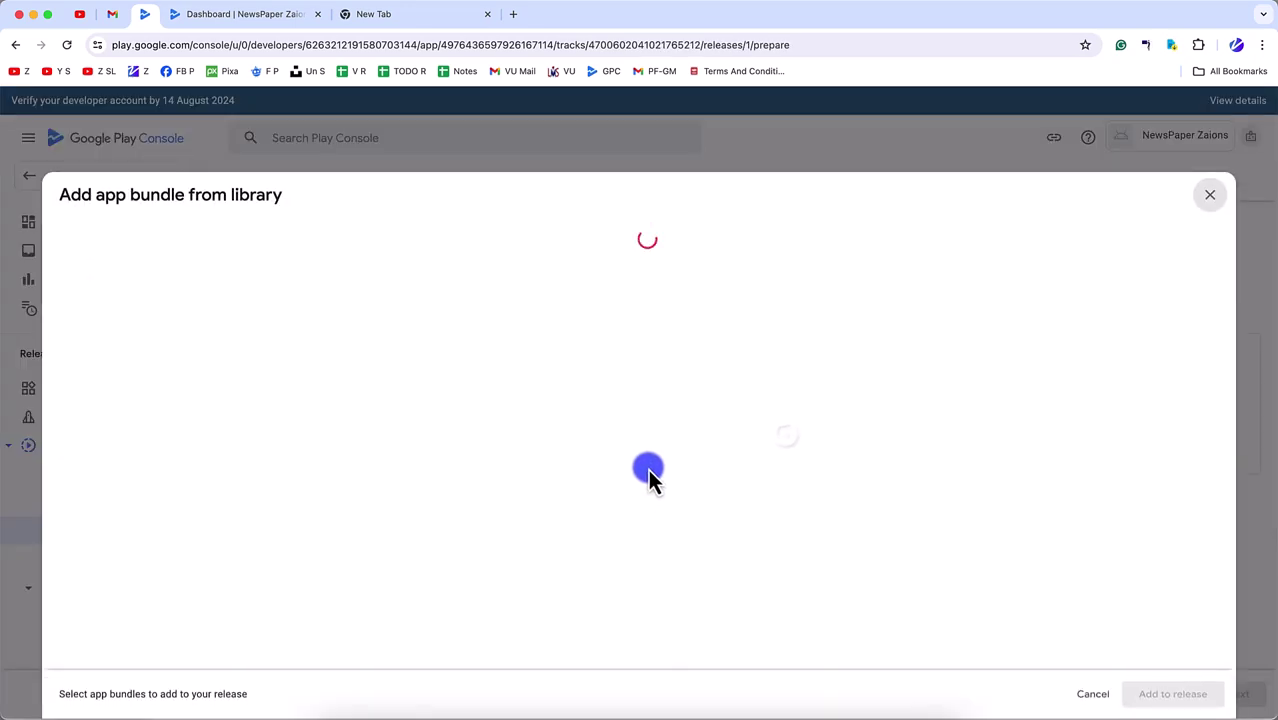
click(76, 264)
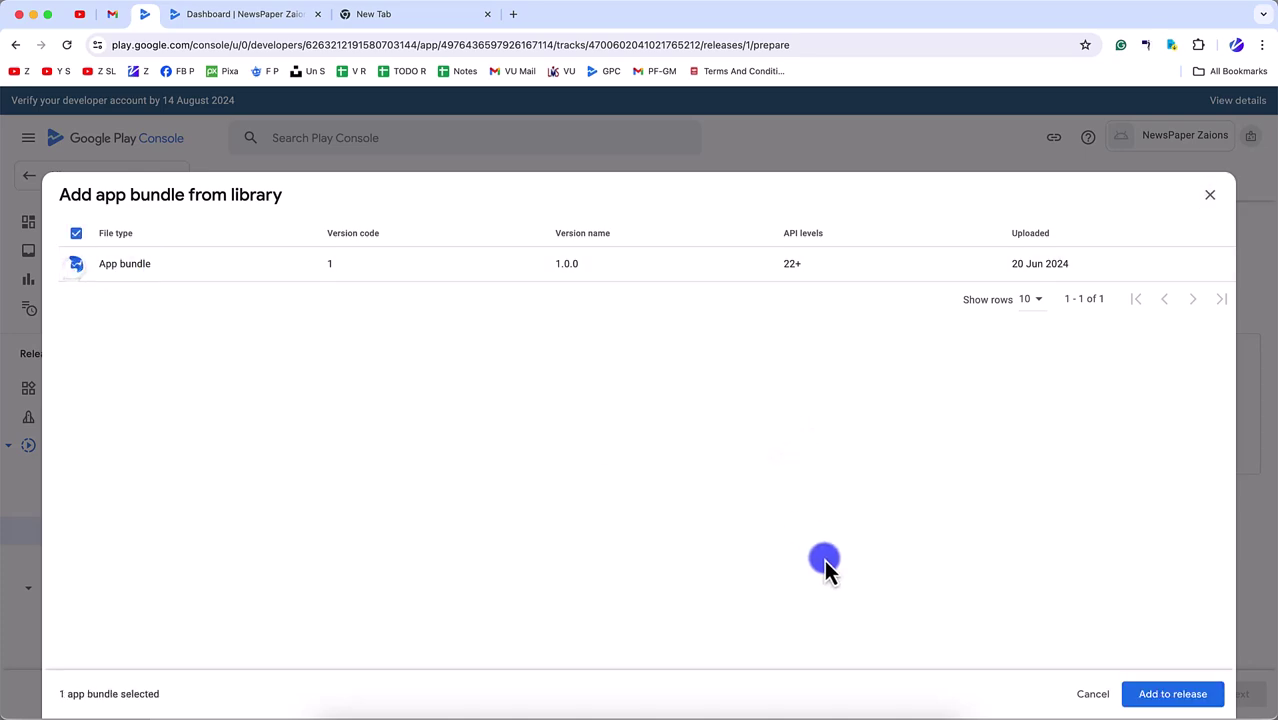
click(1162, 694)
scroll(531, 551, down, 4)
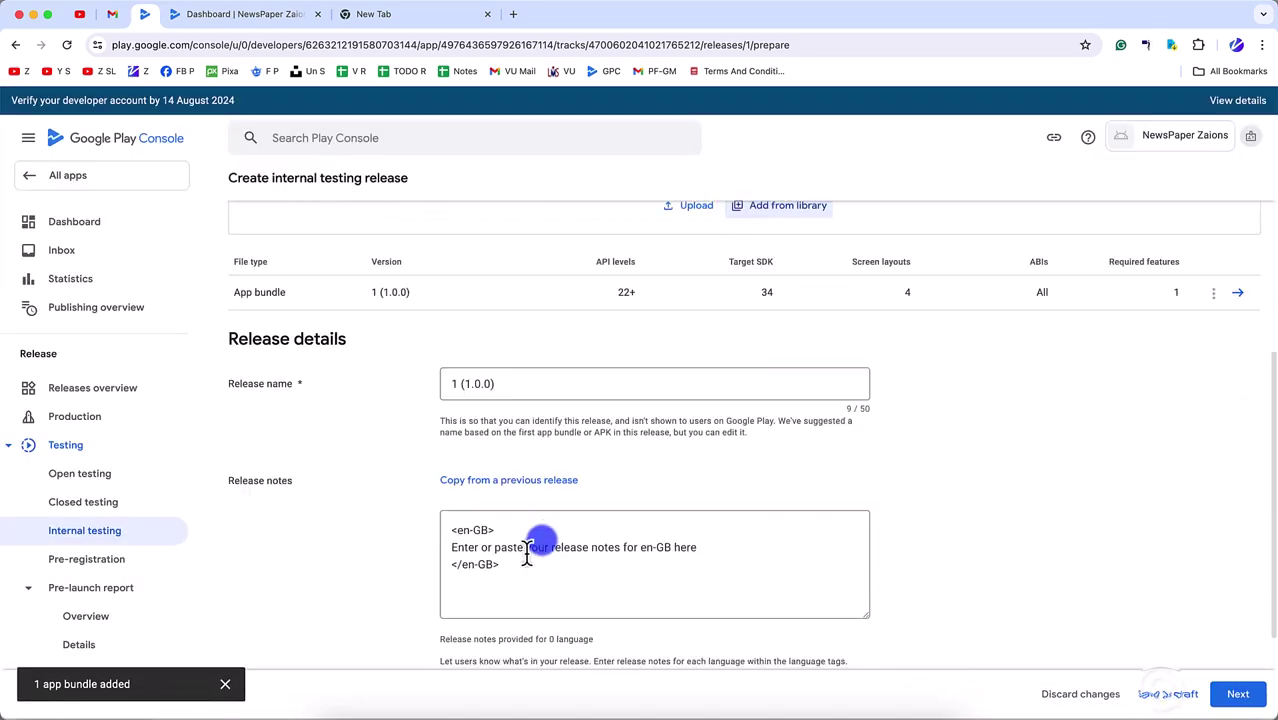
click(1262, 702)
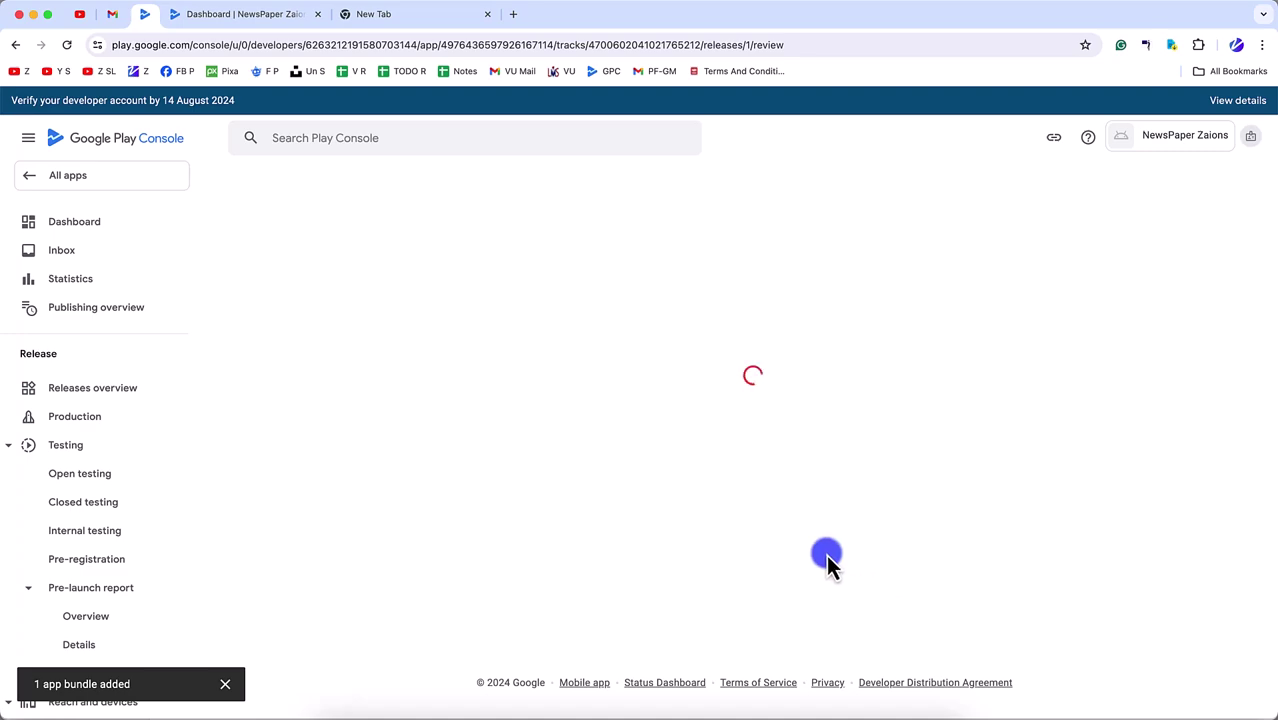
scroll(980, 625, down, 3)
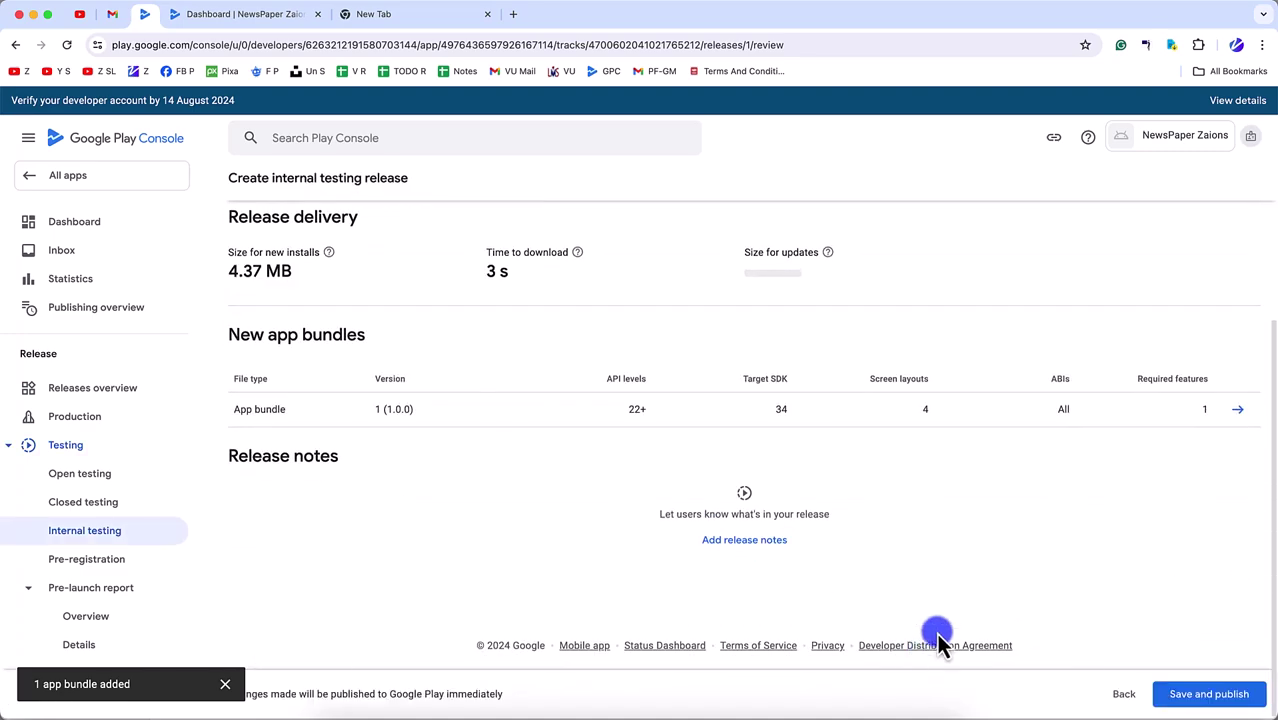
click(1216, 693)
click(714, 440)
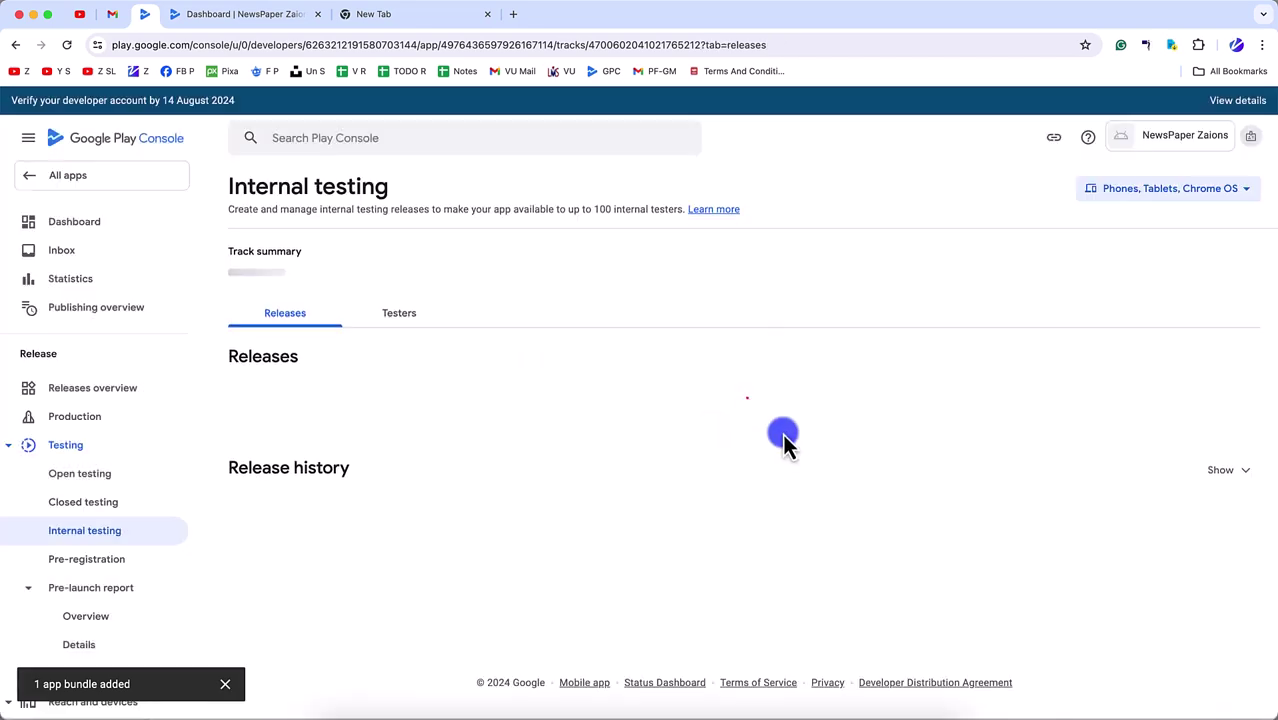
click(98, 234)
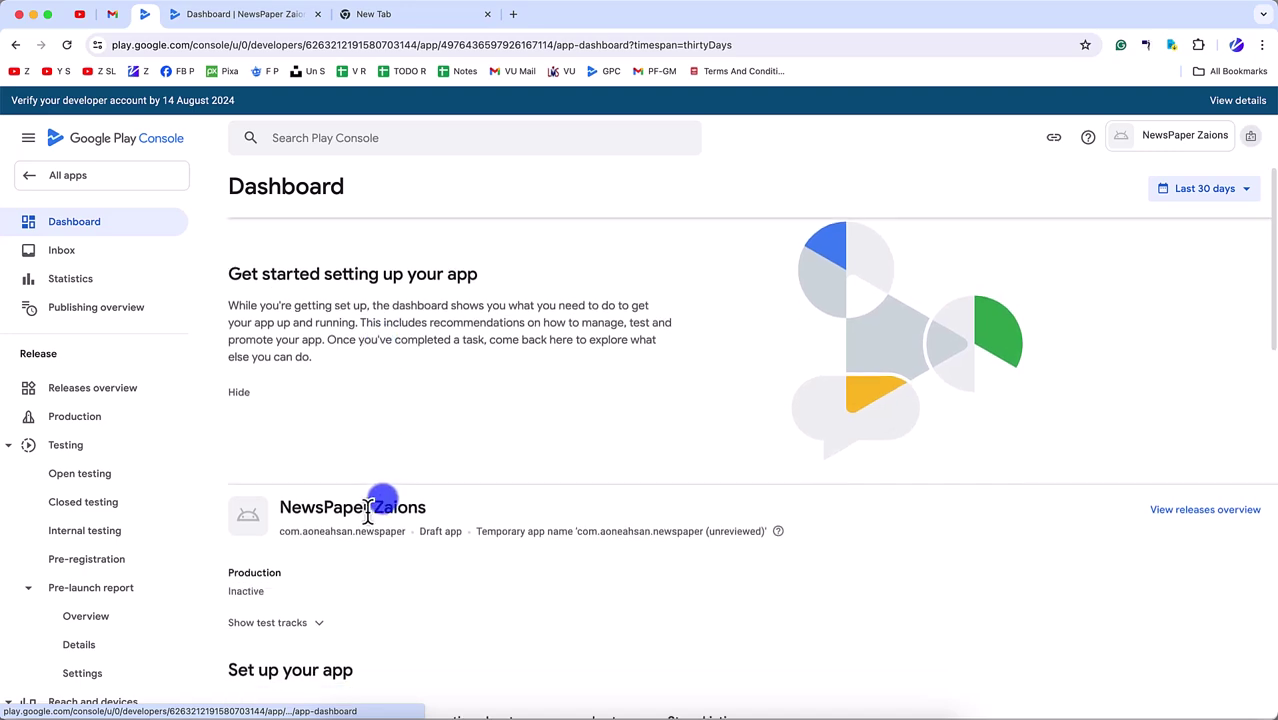
scroll(350, 515, down, 5)
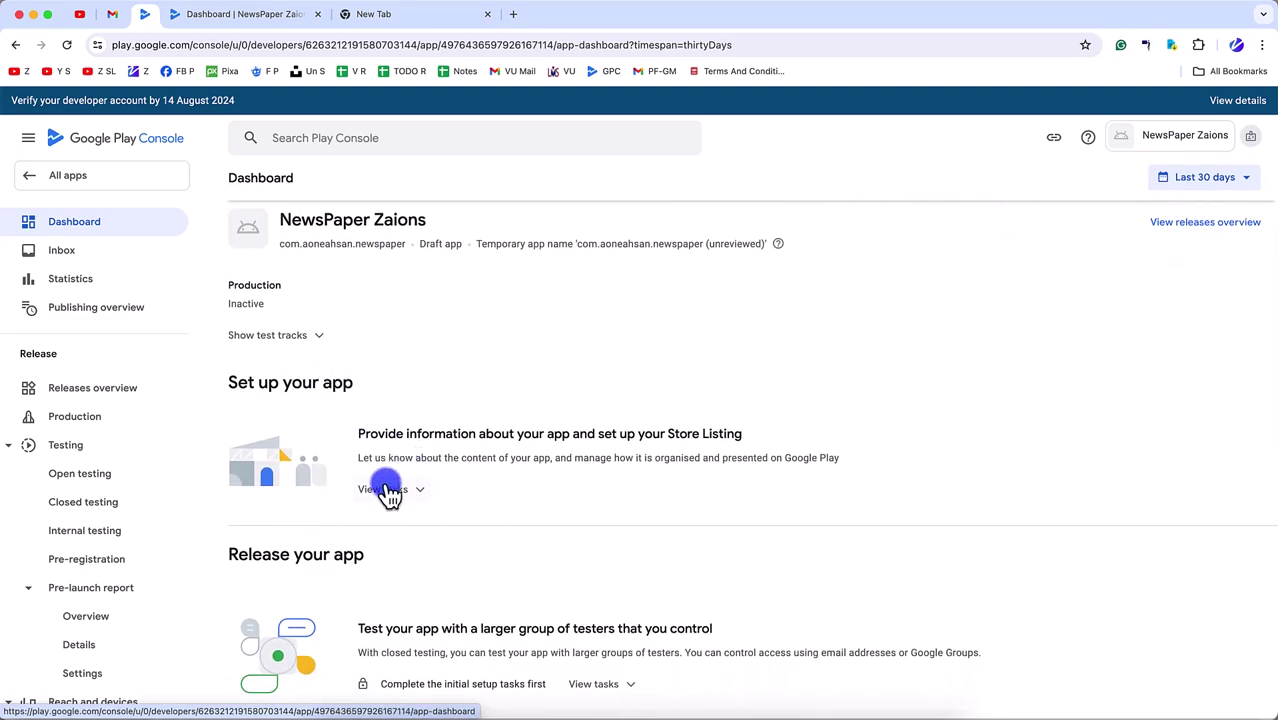
click(388, 490)
scroll(421, 580, down, 5)
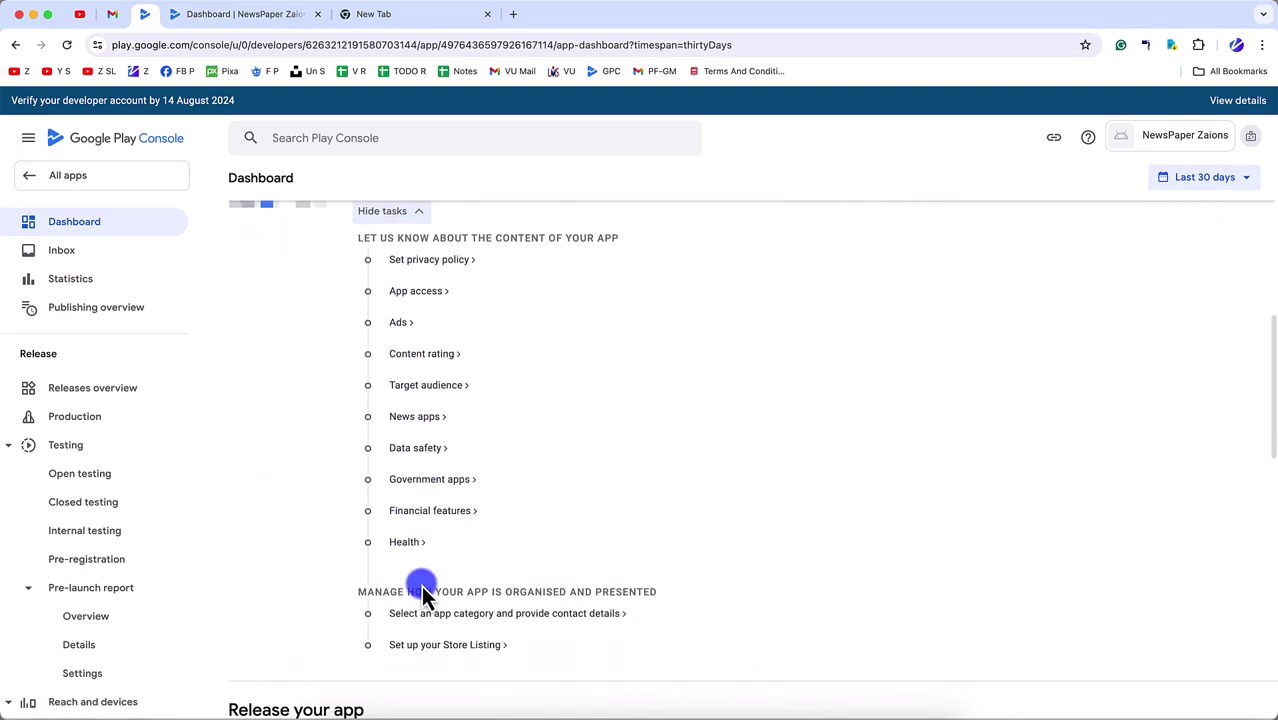
scroll(422, 422, up, 3)
scroll(422, 420, down, 3)
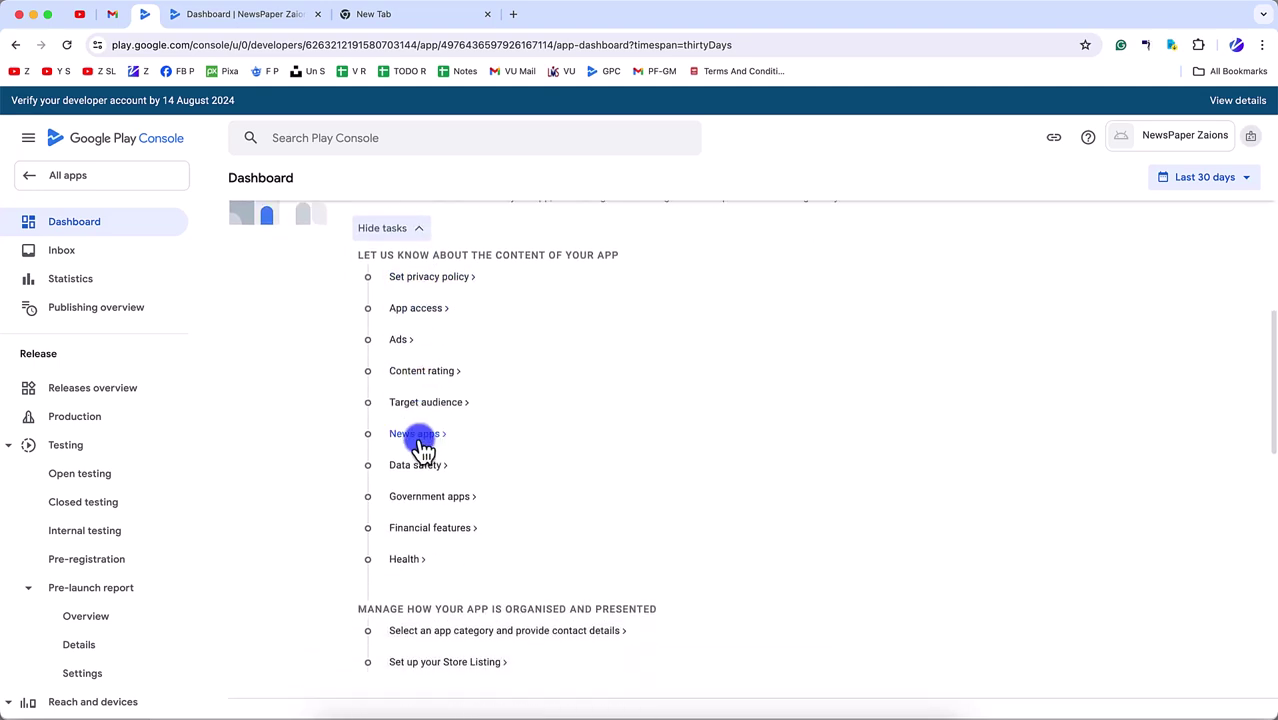
scroll(424, 450, down, 2)
scroll(422, 400, up, 4)
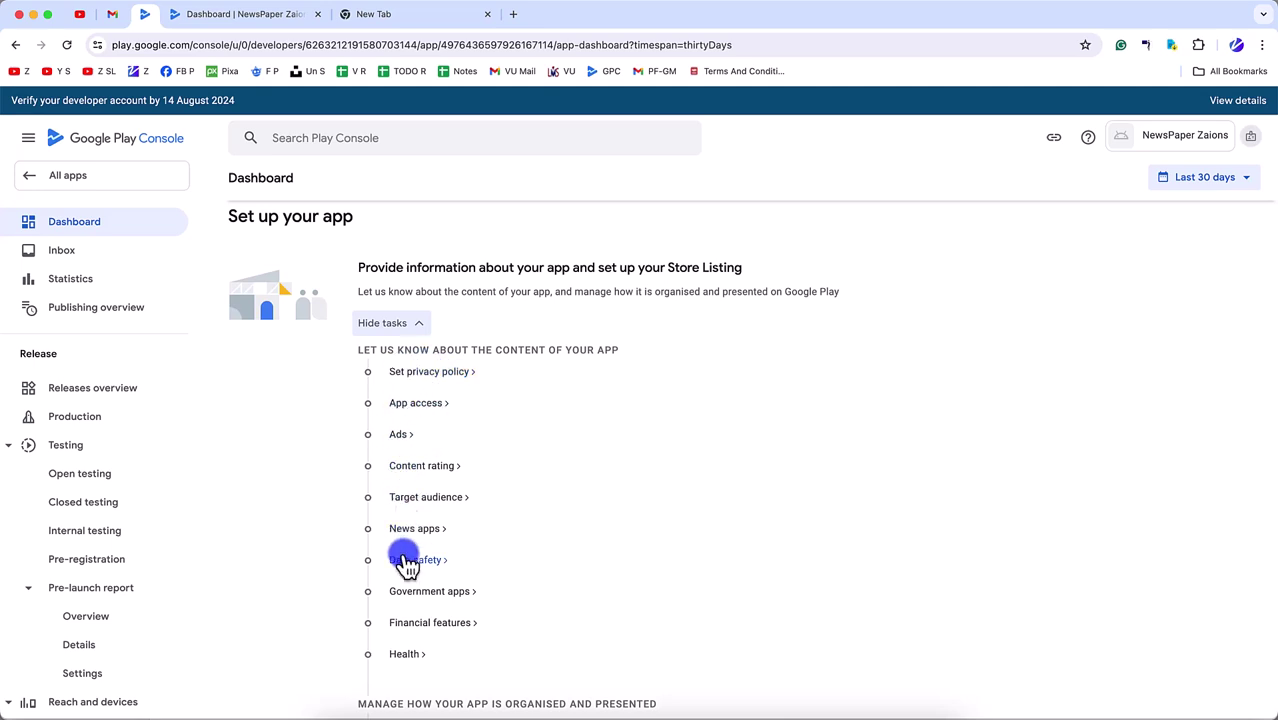
scroll(405, 563, down, 3)
scroll(405, 563, down, 4)
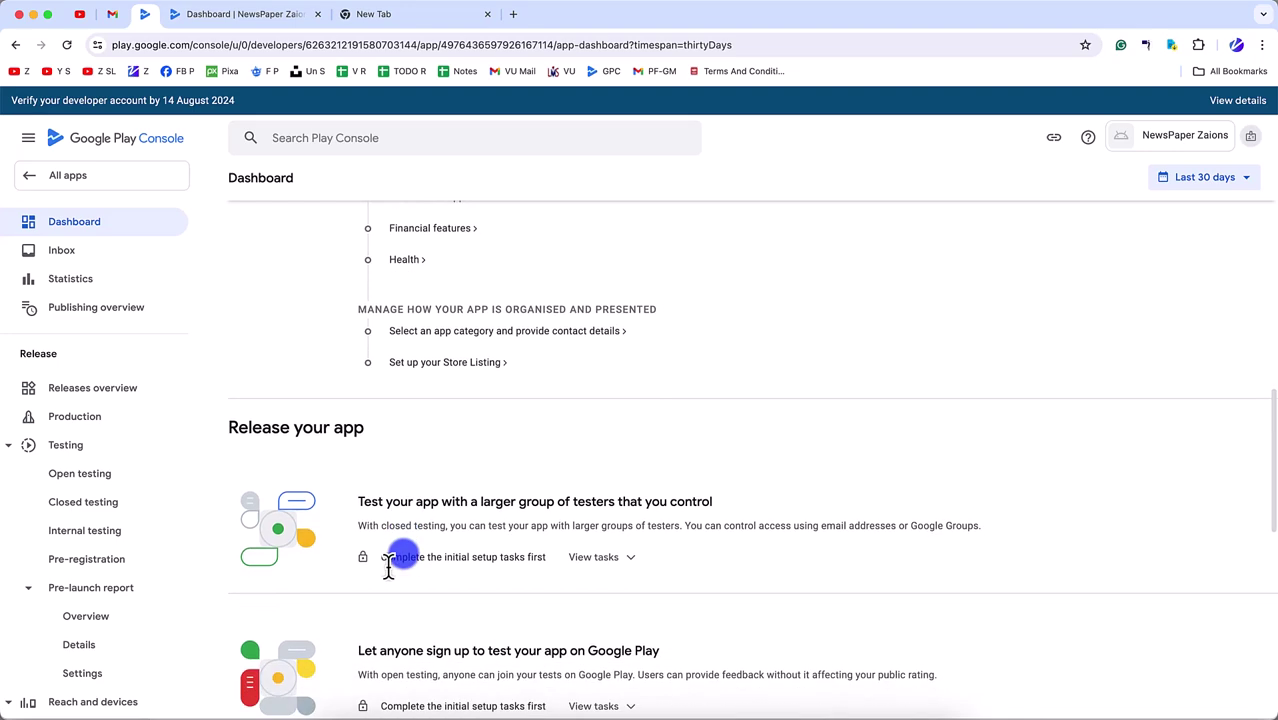
scroll(405, 563, up, 3)
scroll(405, 563, up, 3)
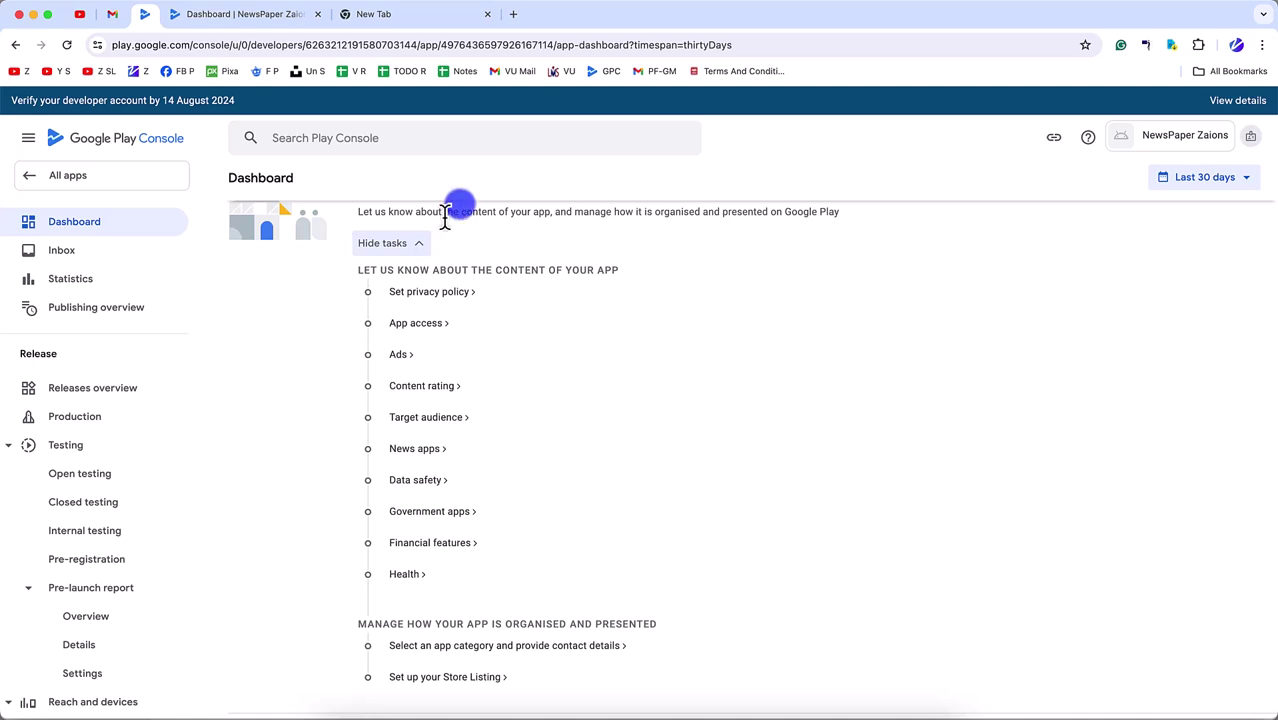
- Search Google for 'free privacy policy generator' and open freeprivacypolicy.com
click(423, 18)
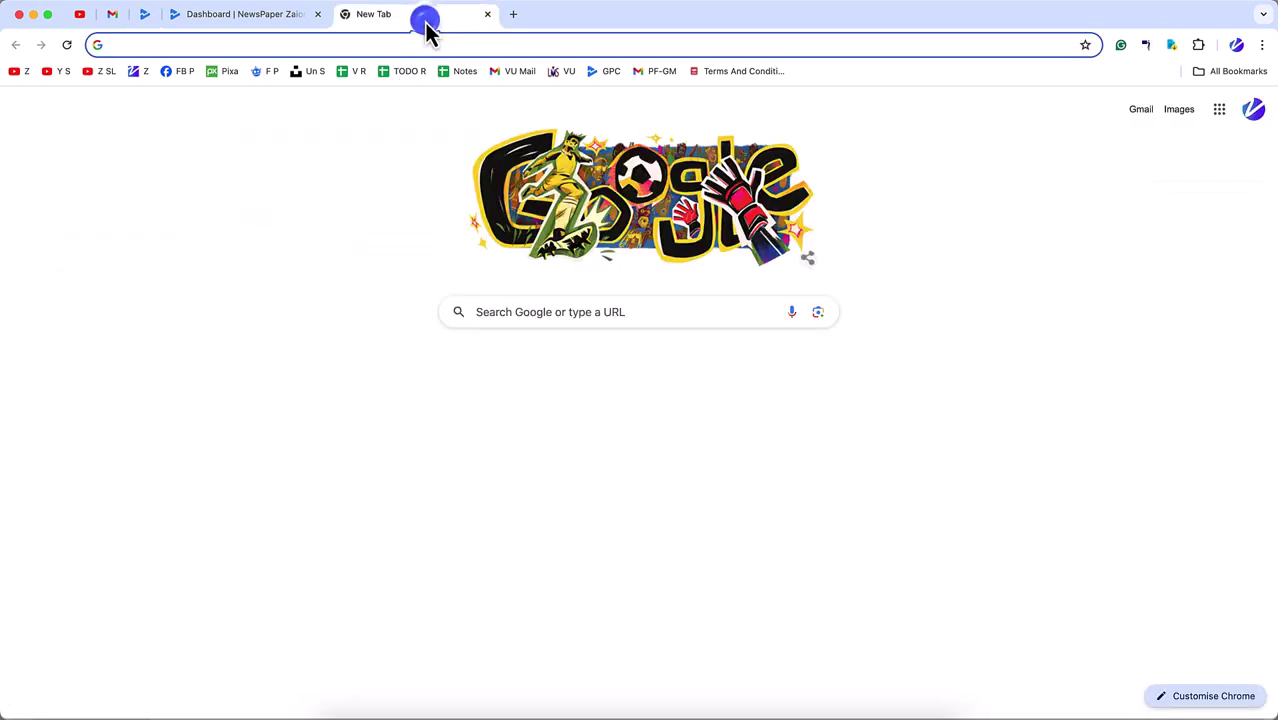
click(337, 46)
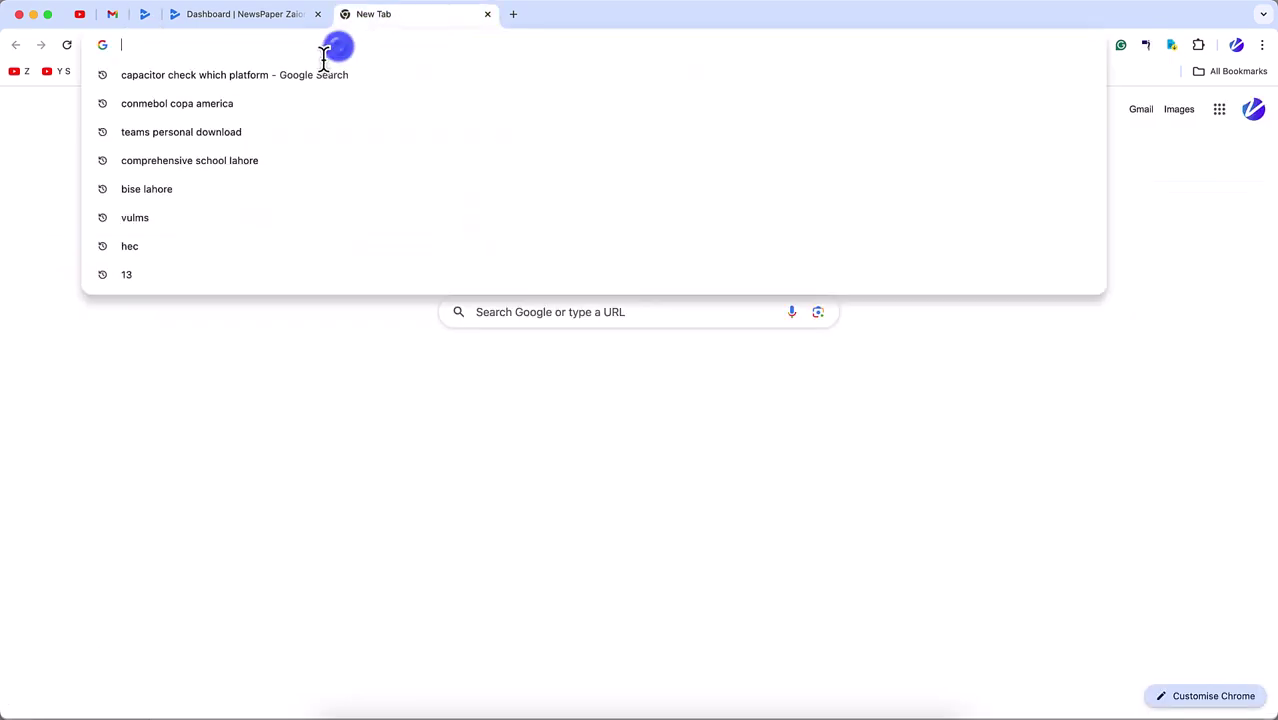
text(free pr)
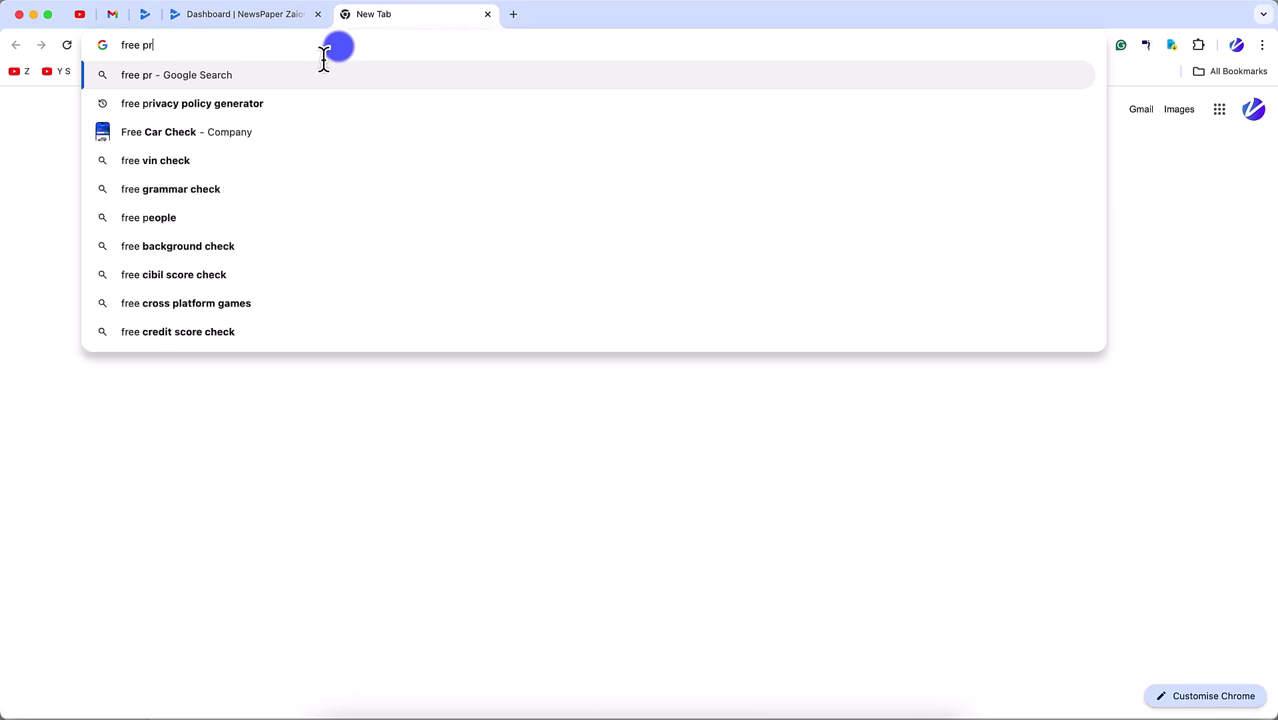
text(ivacy)
key(Down)
key(Return)
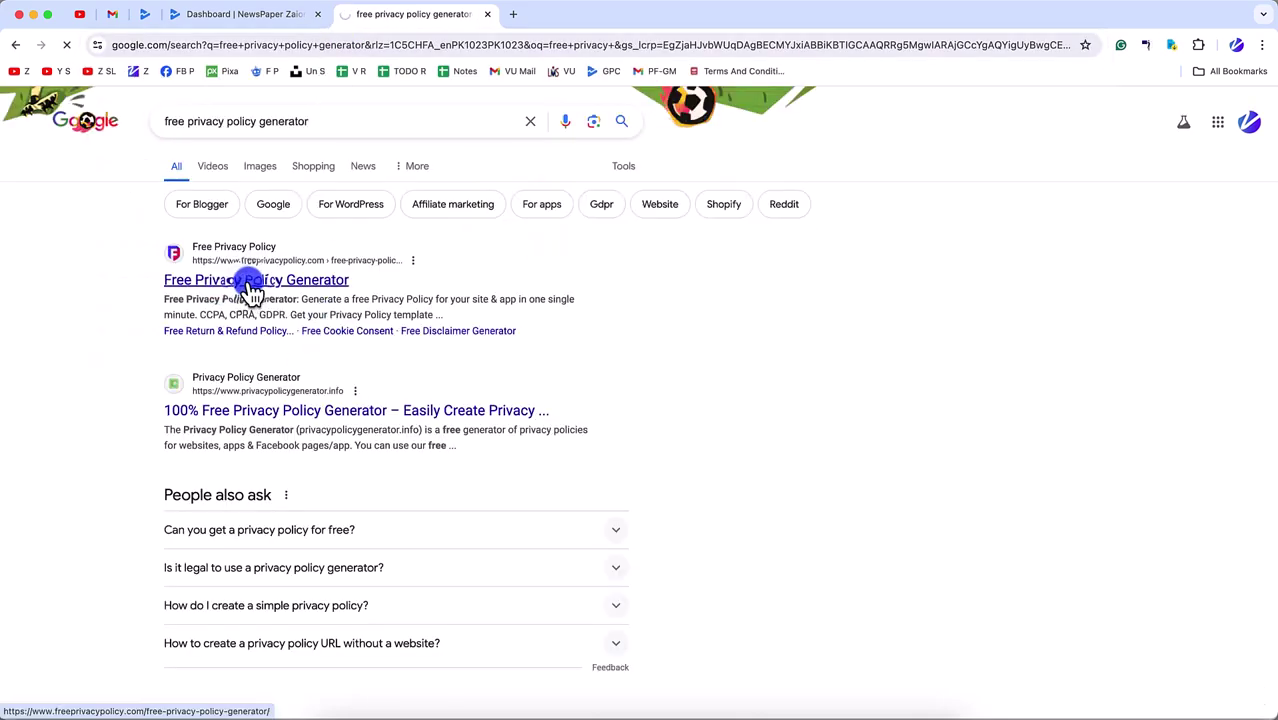
click(249, 283)
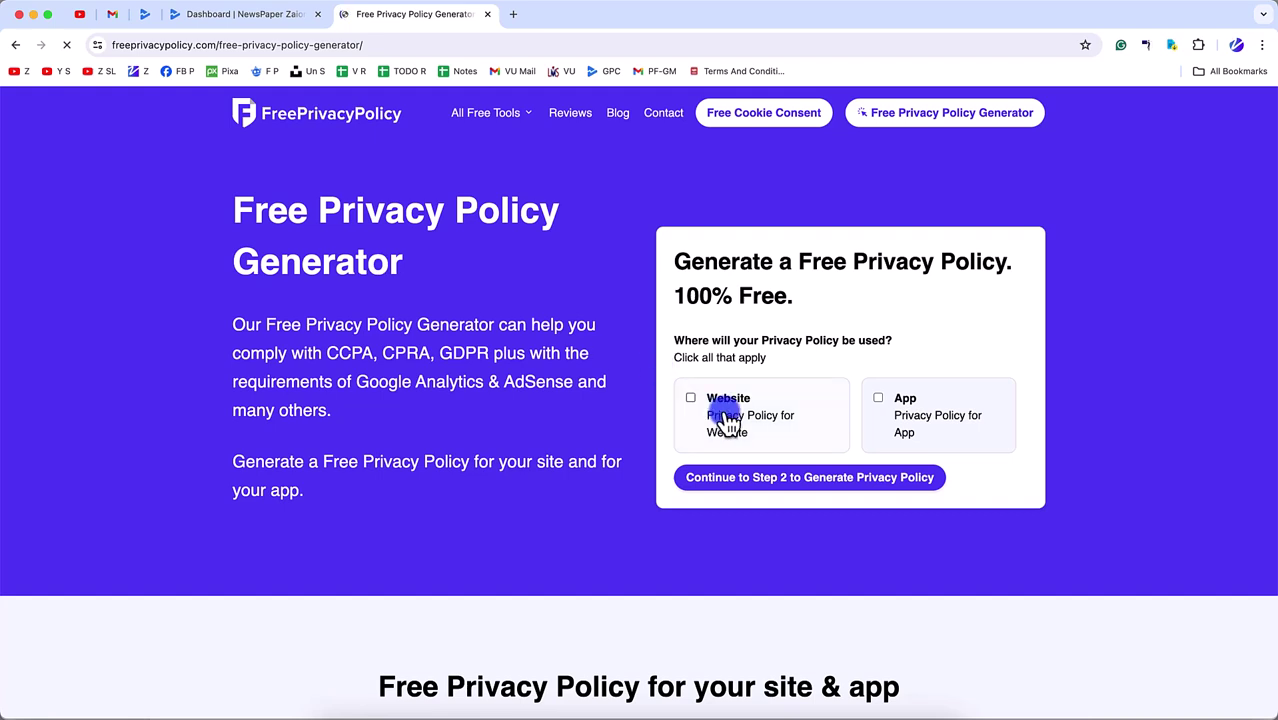
- Mark the policy as being for an App and continue to Step 2
click(898, 403)
click(824, 479)
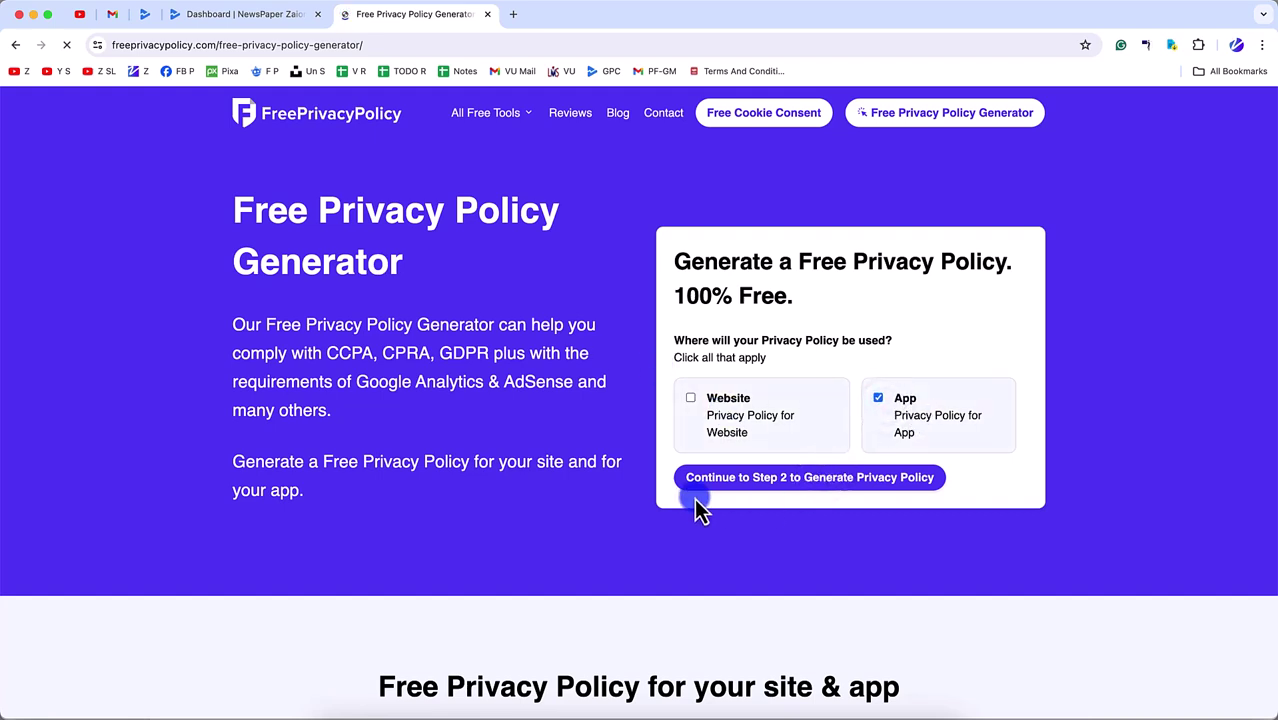
scroll(799, 592, down, 10)
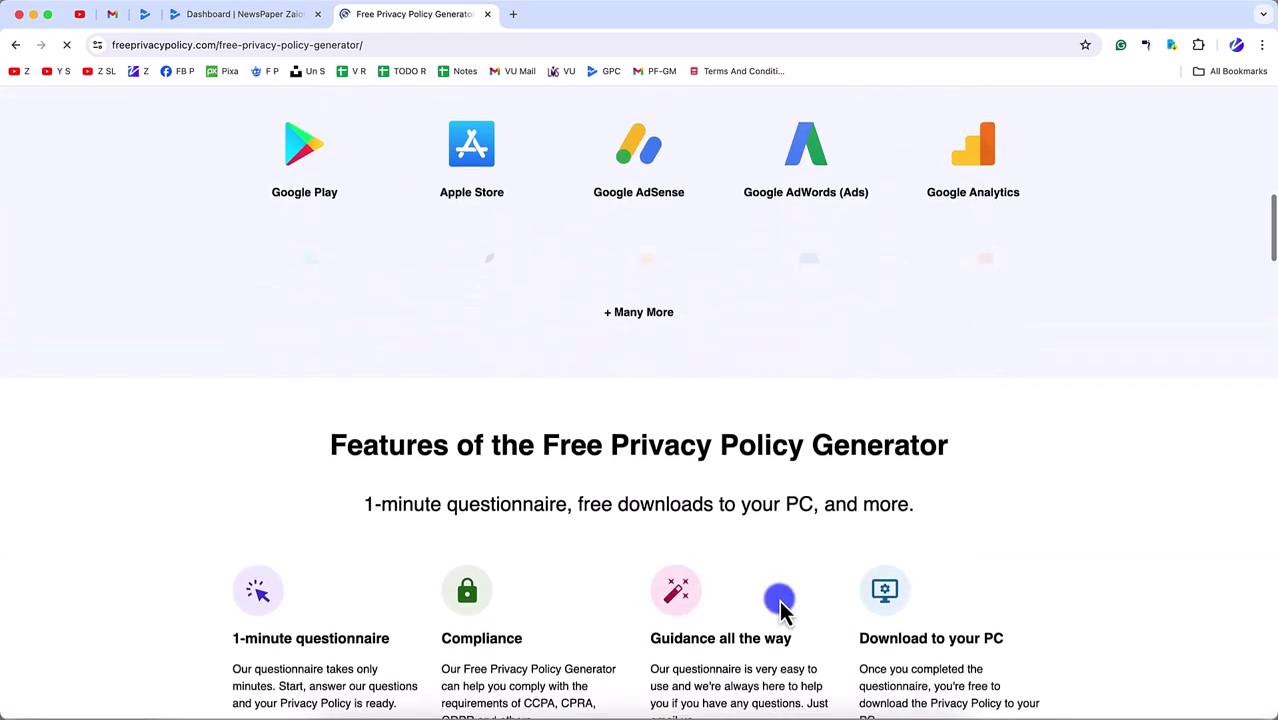
scroll(779, 600, up, 10)
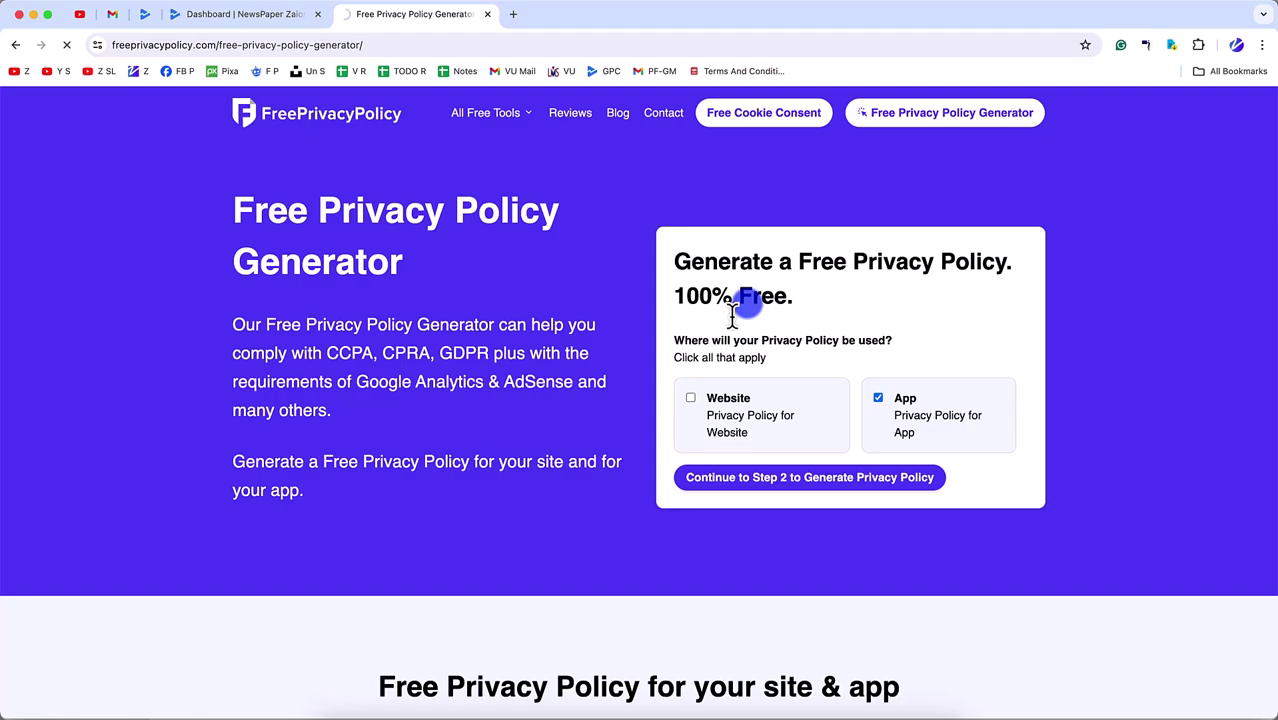
scroll(693, 371, down, 10)
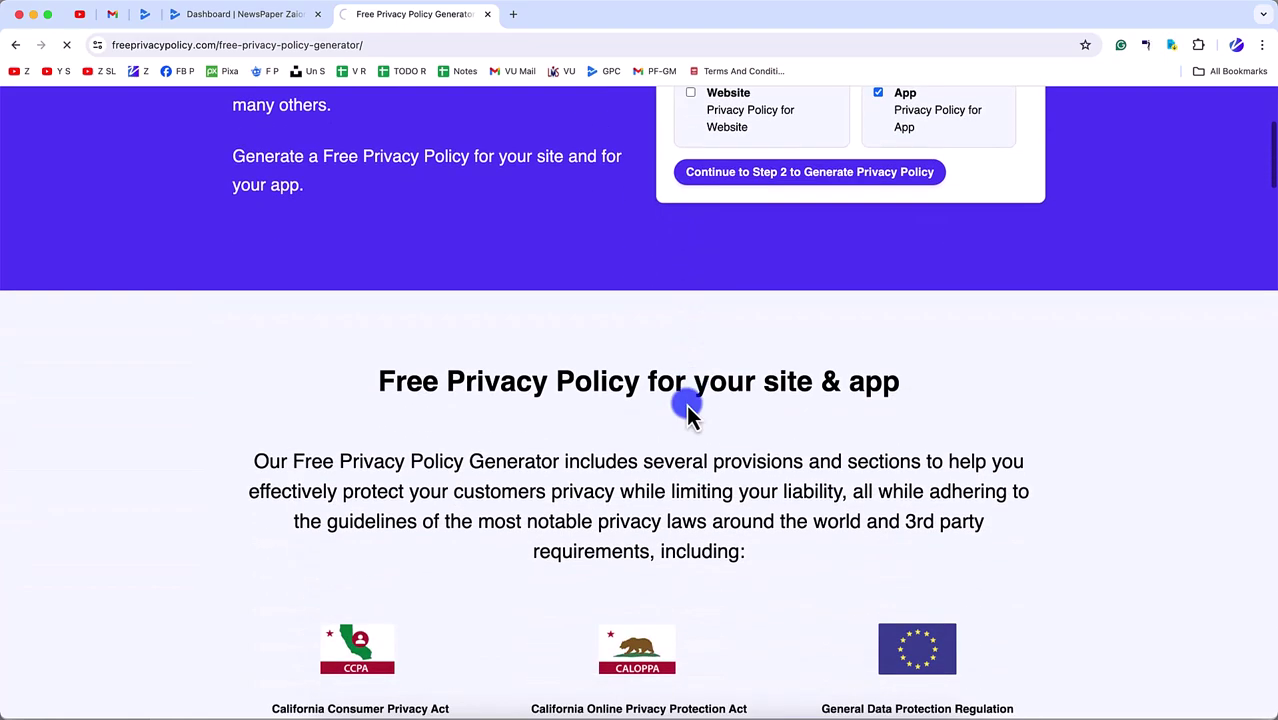
scroll(677, 445, down, 20)
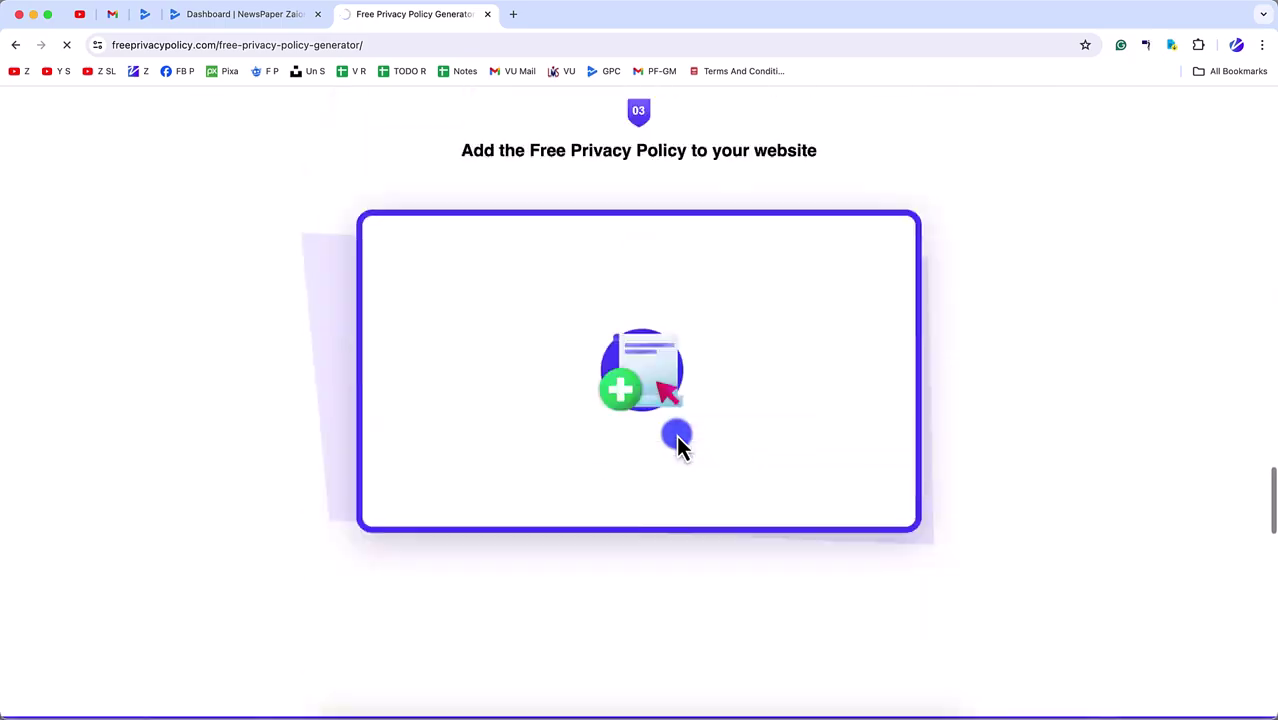
scroll(677, 445, up, 20)
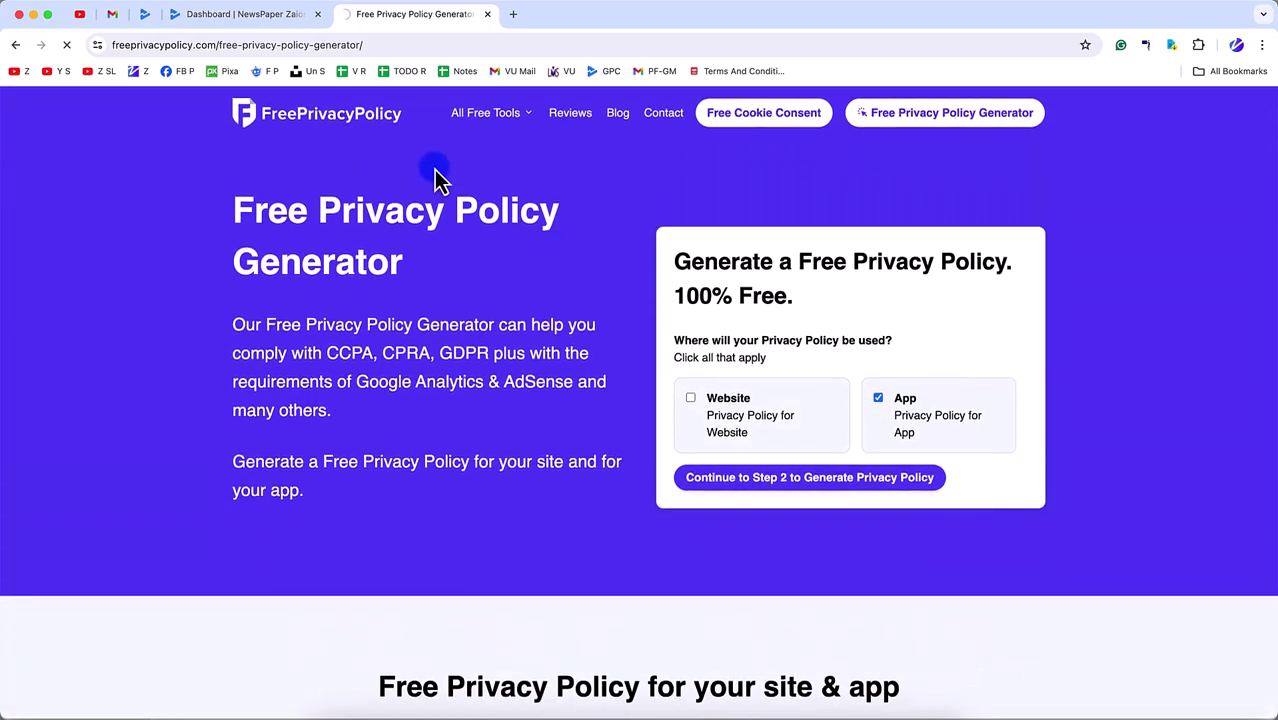
- Search again for a free privacy policy generator and open the privacypolicygenerator.info result
click(510, 16)
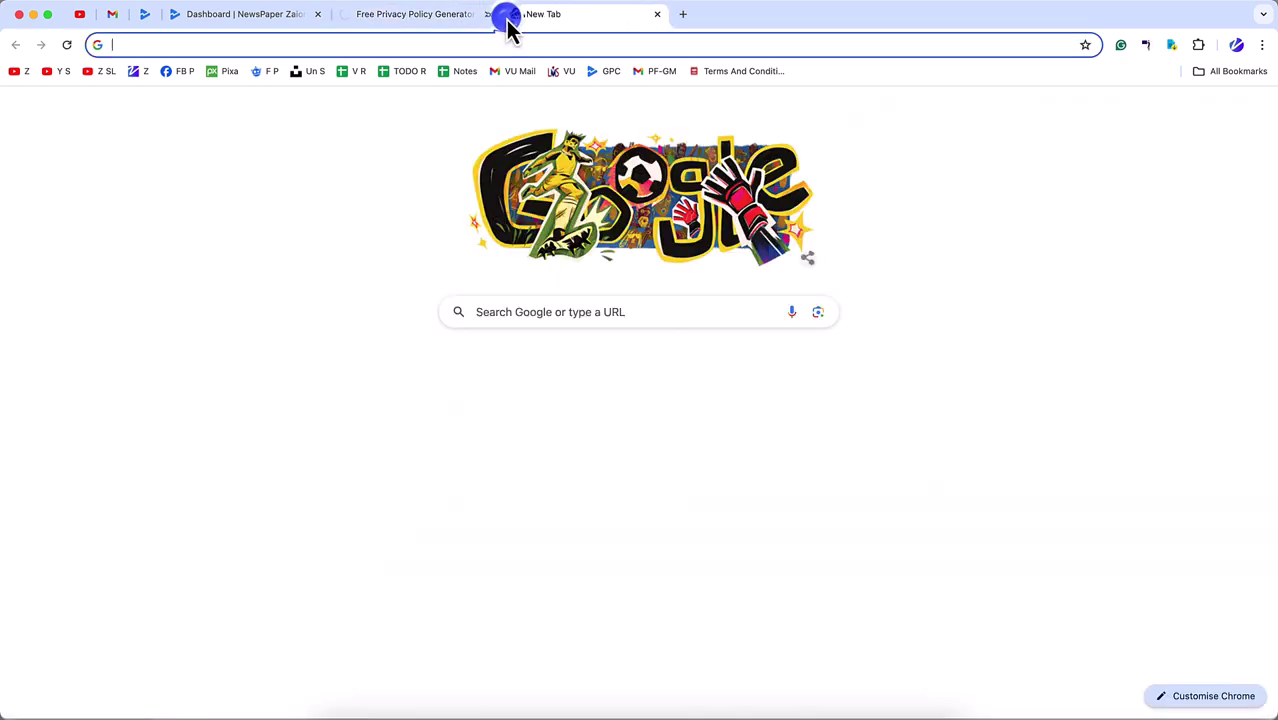
text(fre)
key(Return)
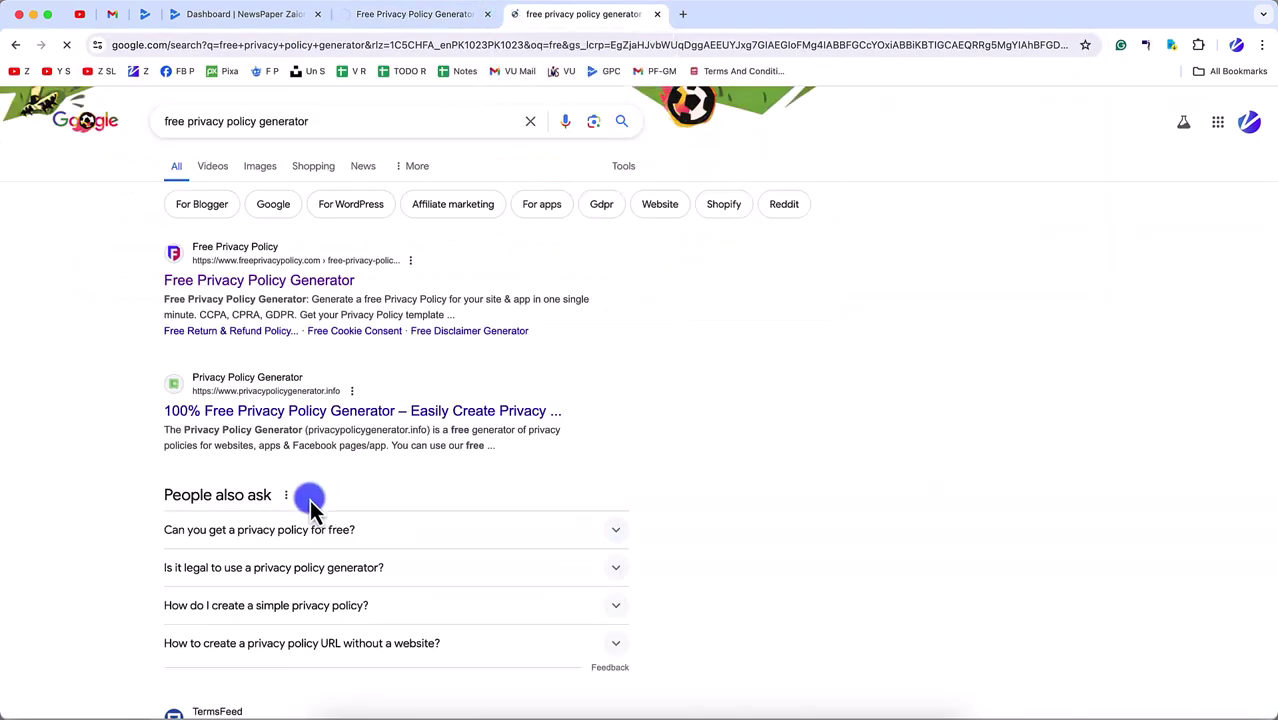
super+click(306, 412)
scroll(320, 420, down, 10)
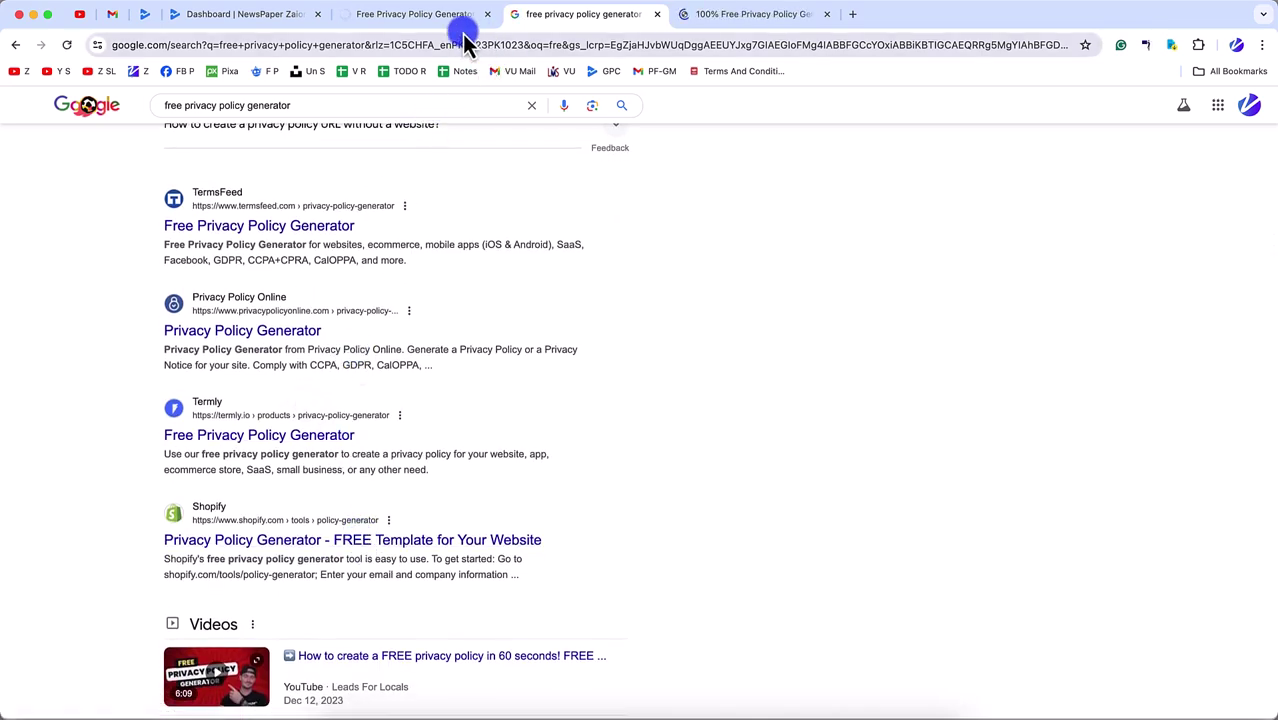
click(716, 18)
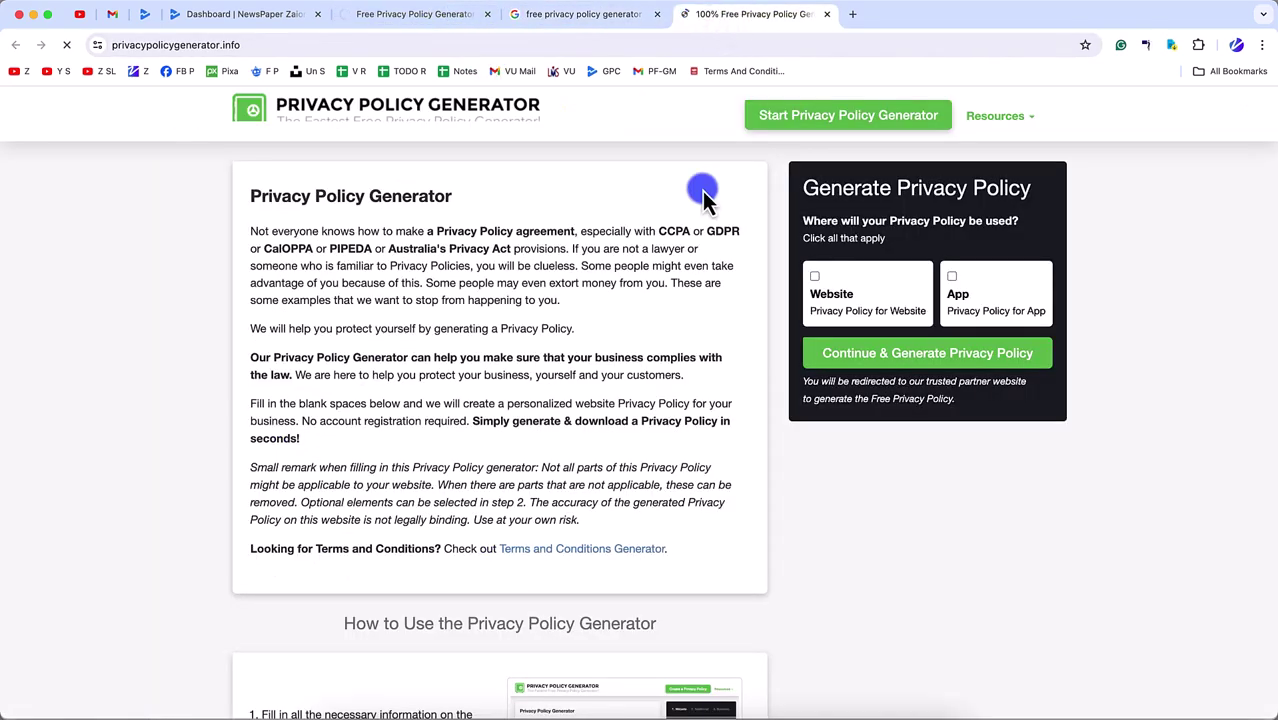
- Mark the policy as for an App and continue to generate the privacy policy
click(975, 287)
click(918, 357)
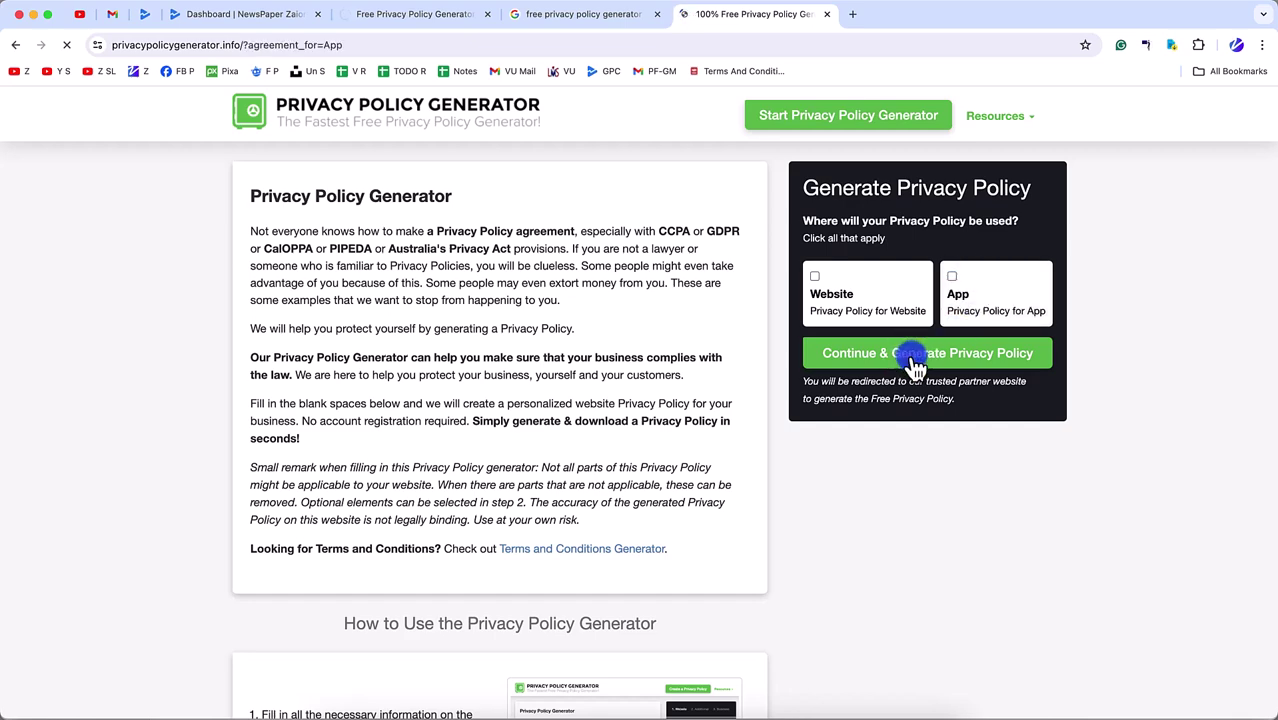
scroll(842, 498, down, 3)
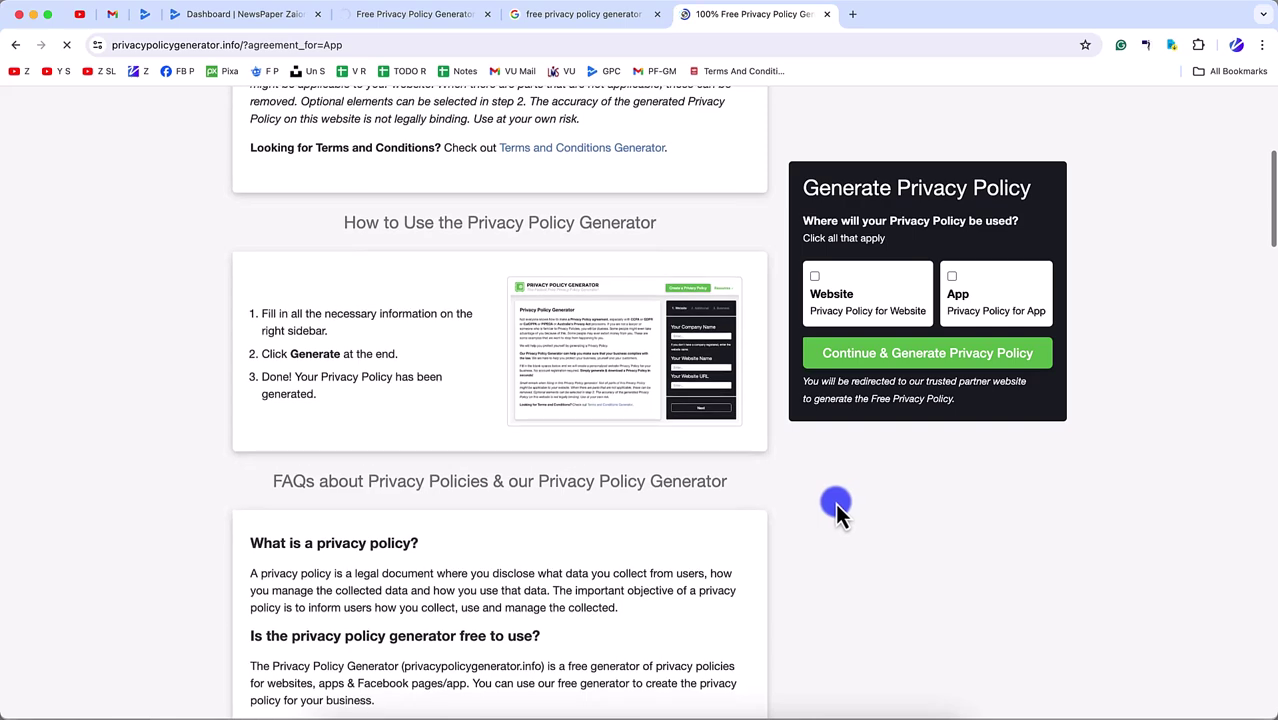
scroll(805, 434, up, 3)
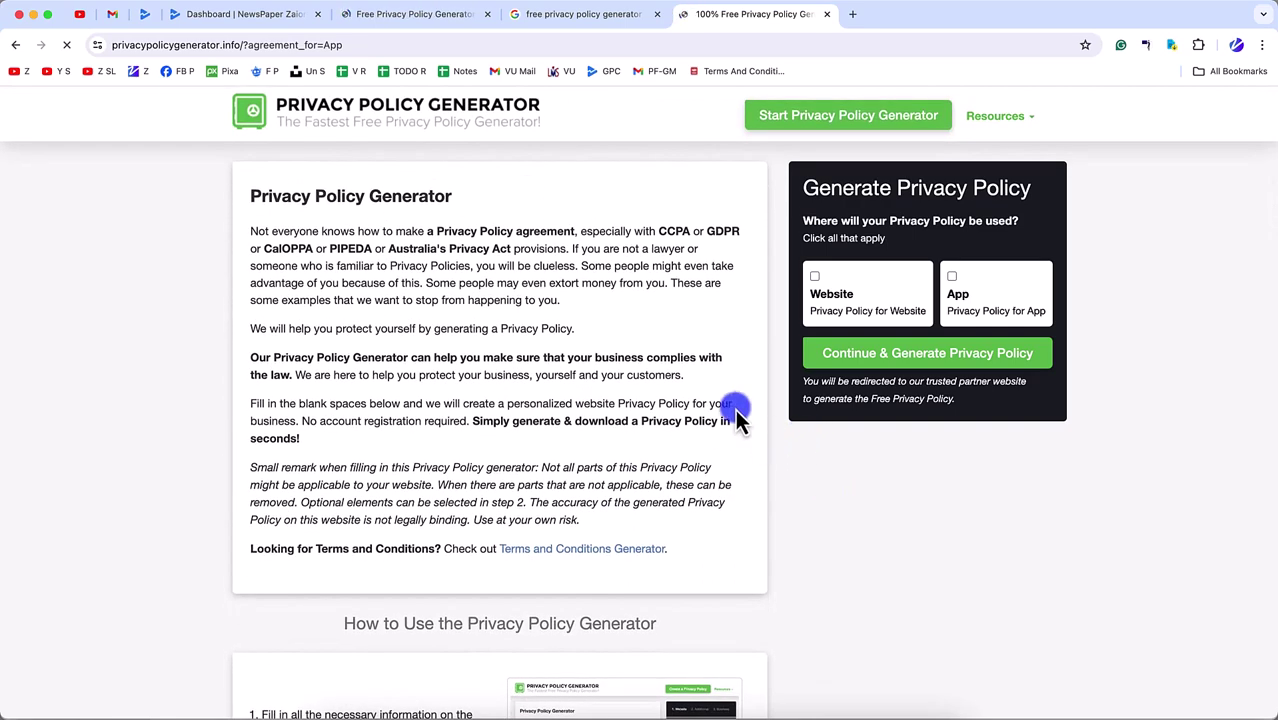
click(955, 282)
click(926, 362)
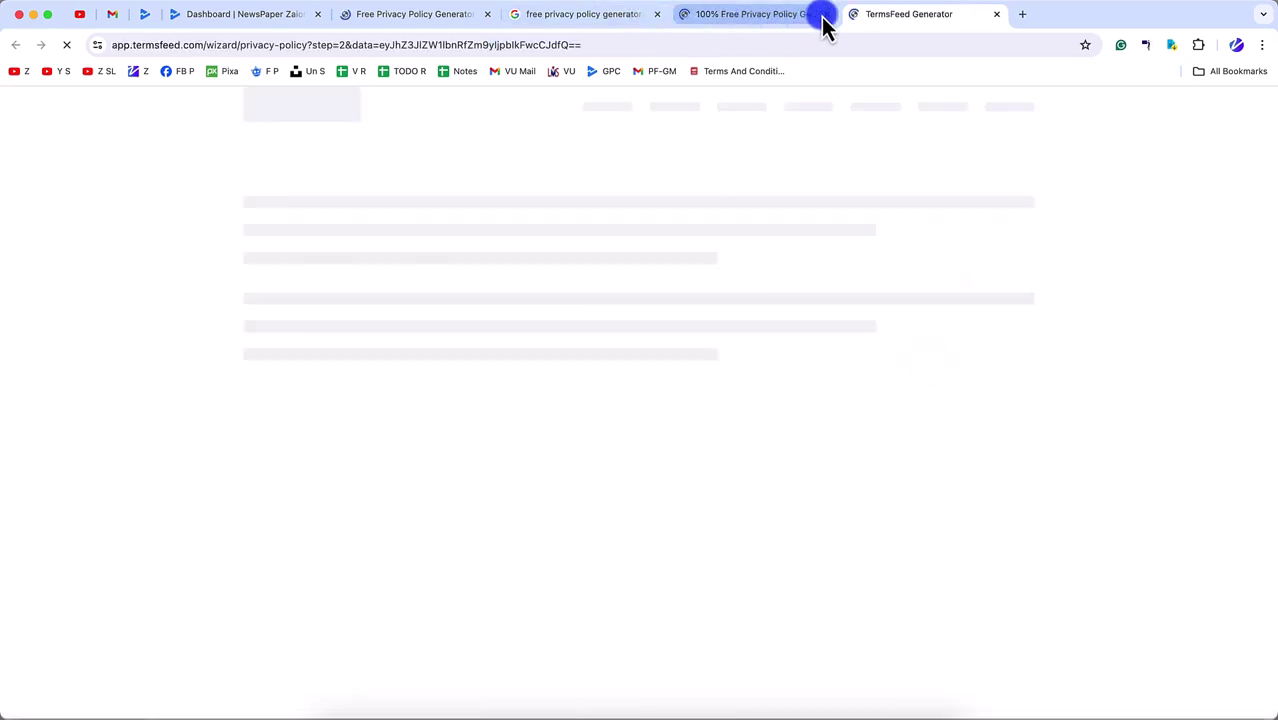
- Close the Google search results tab, keeping the TermsFeed wizard open
click(392, 16)
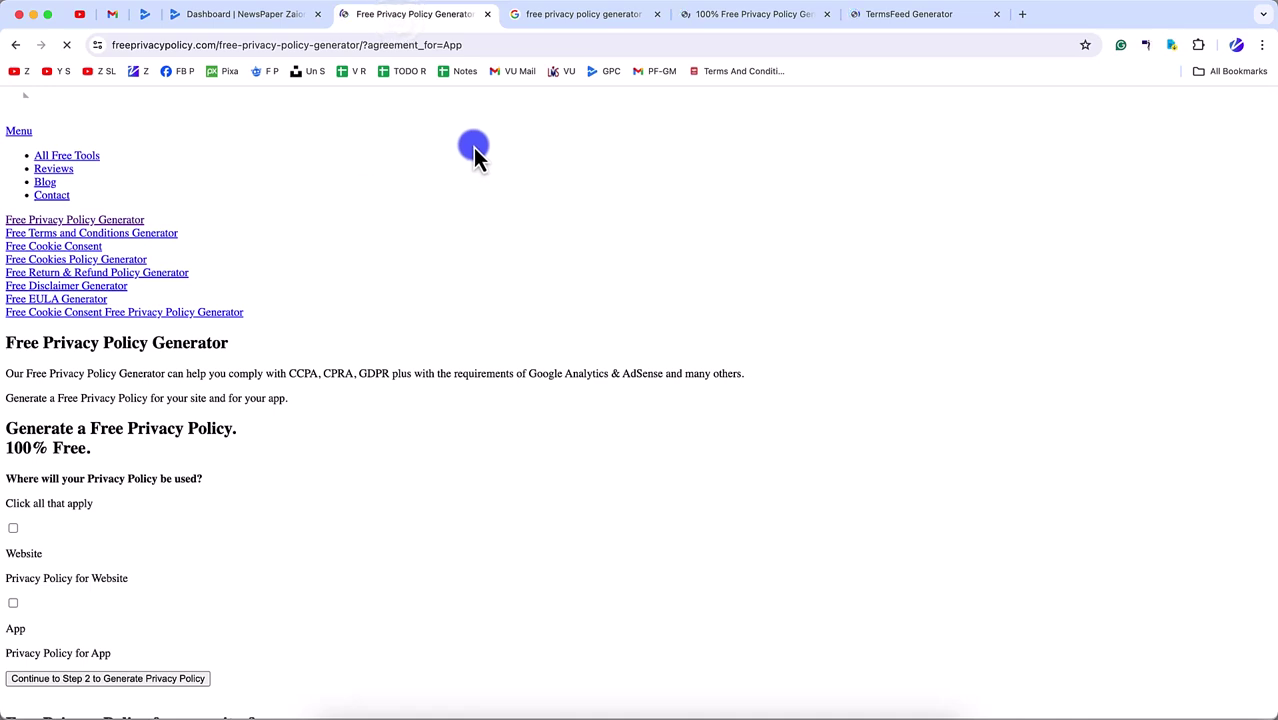
click(933, 28)
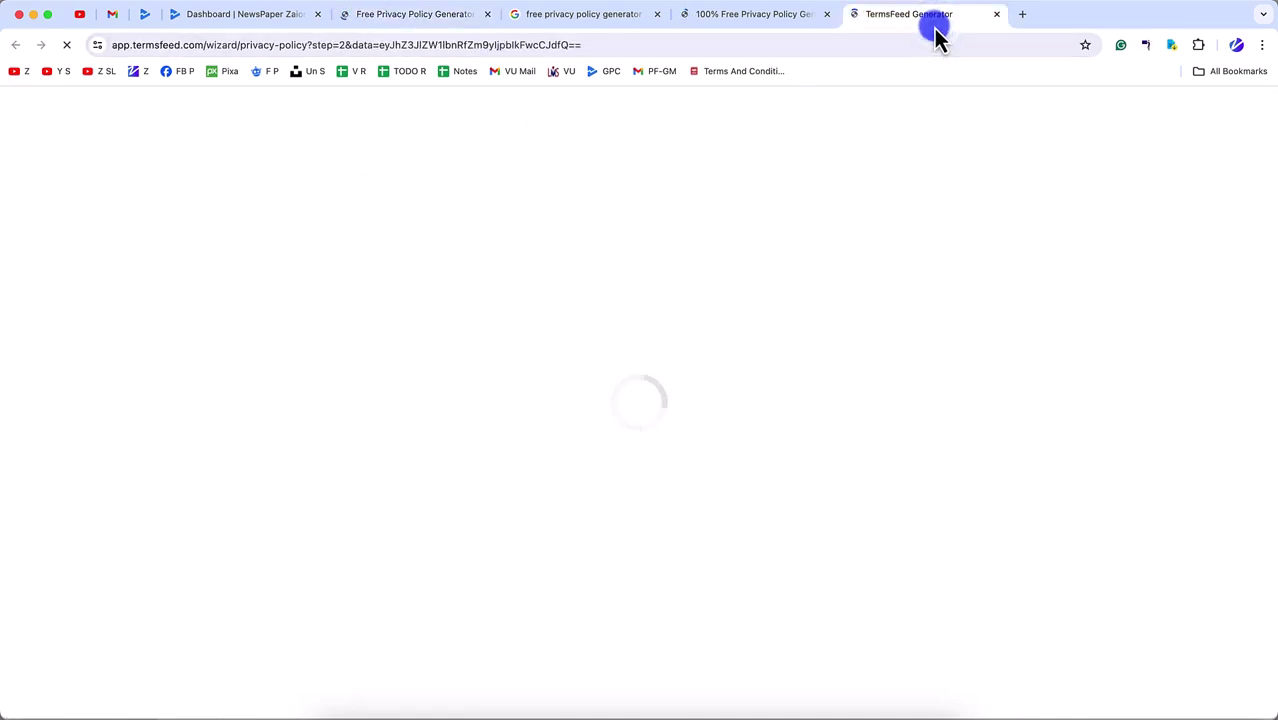
click(551, 20)
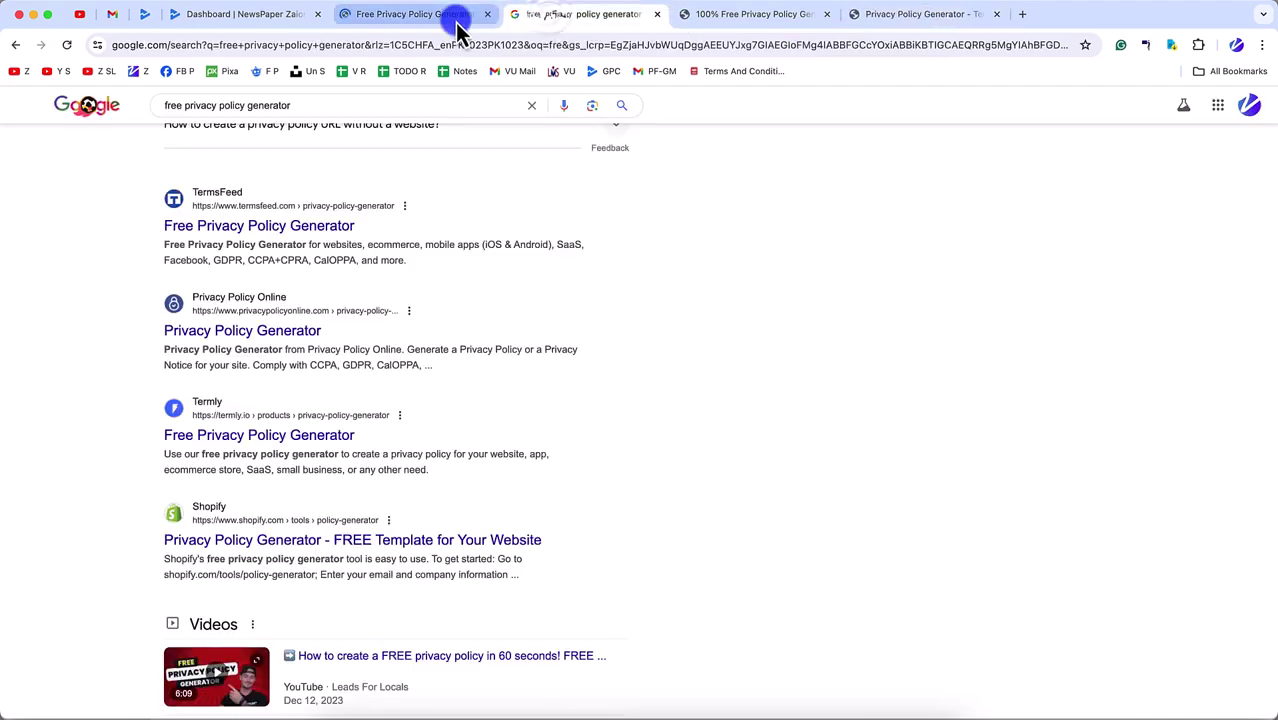
key(super+w)
key(super+w)
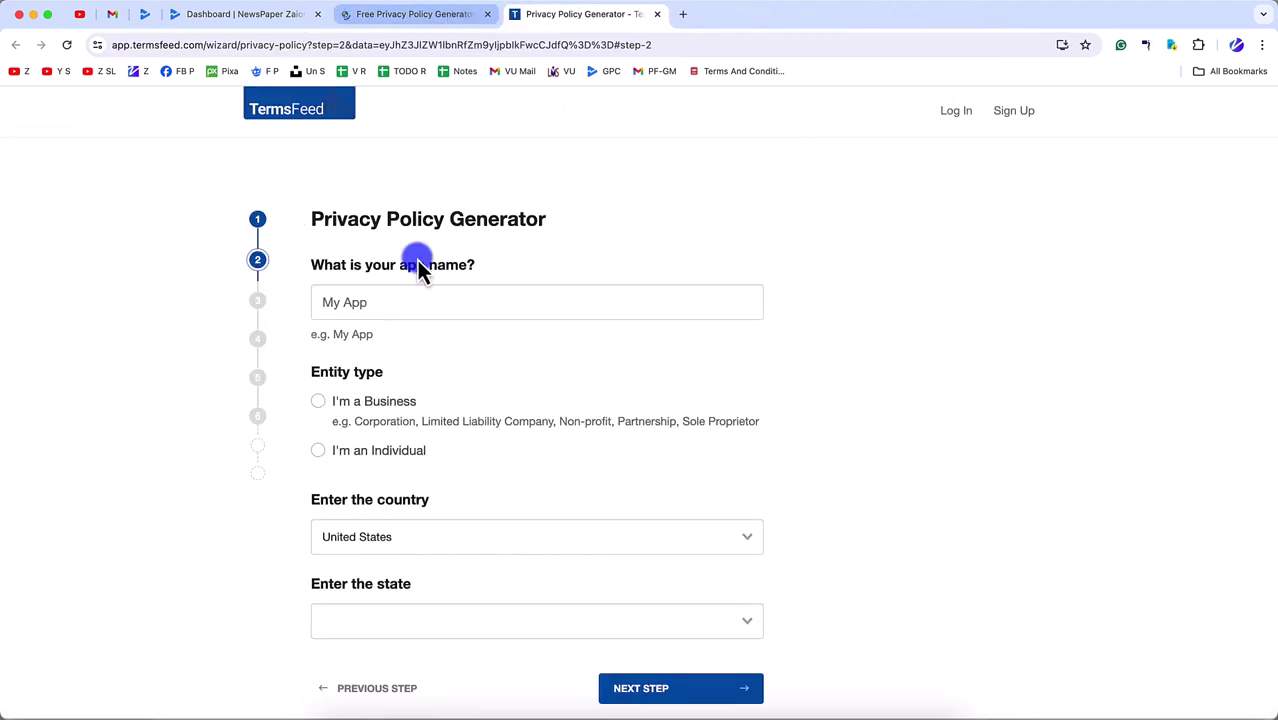
- Enter the app name, choose Individual entity type and Pakistan as country, then advance
click(375, 302)
text(NewsPaper)
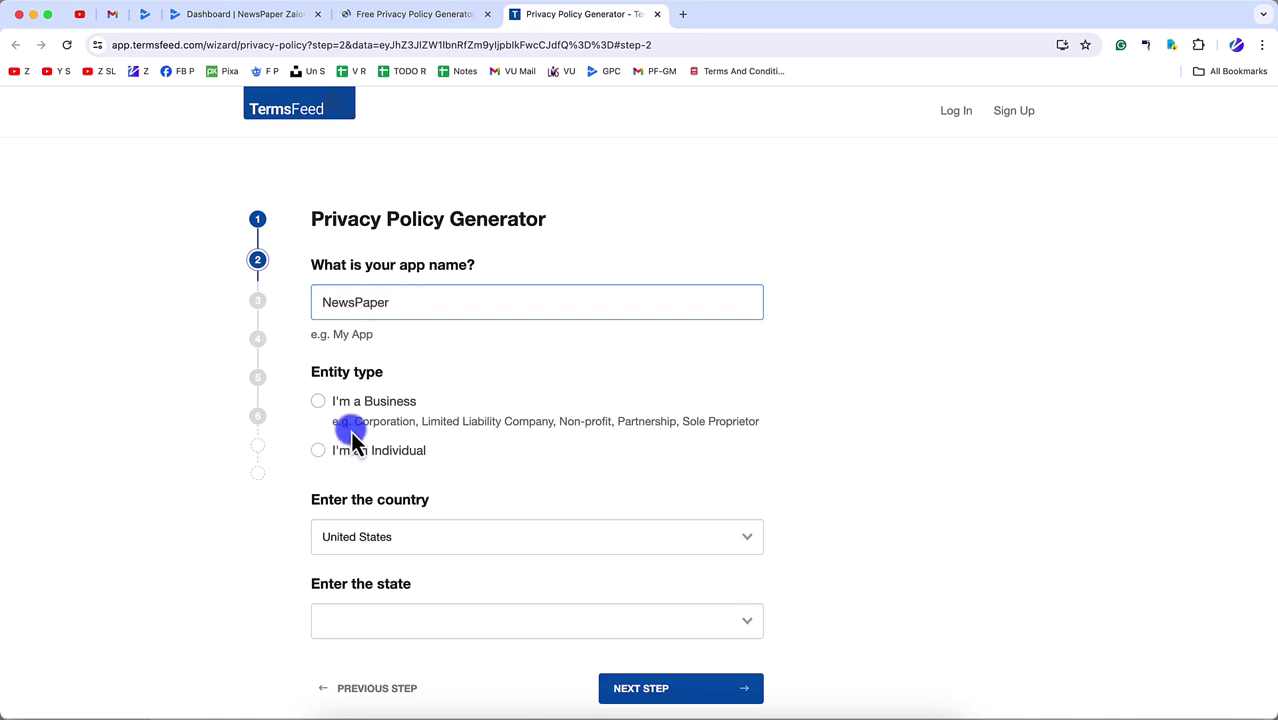
click(318, 450)
scroll(329, 512, down, 3)
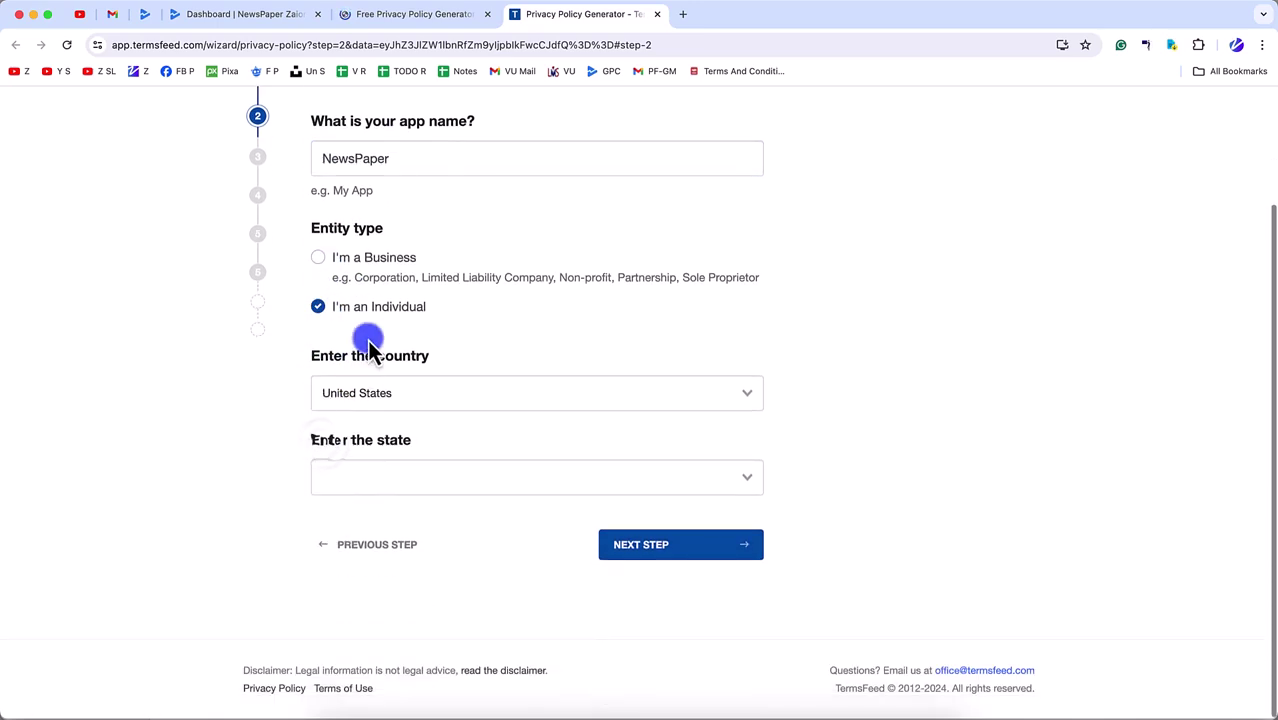
click(357, 400)
text(pakis)
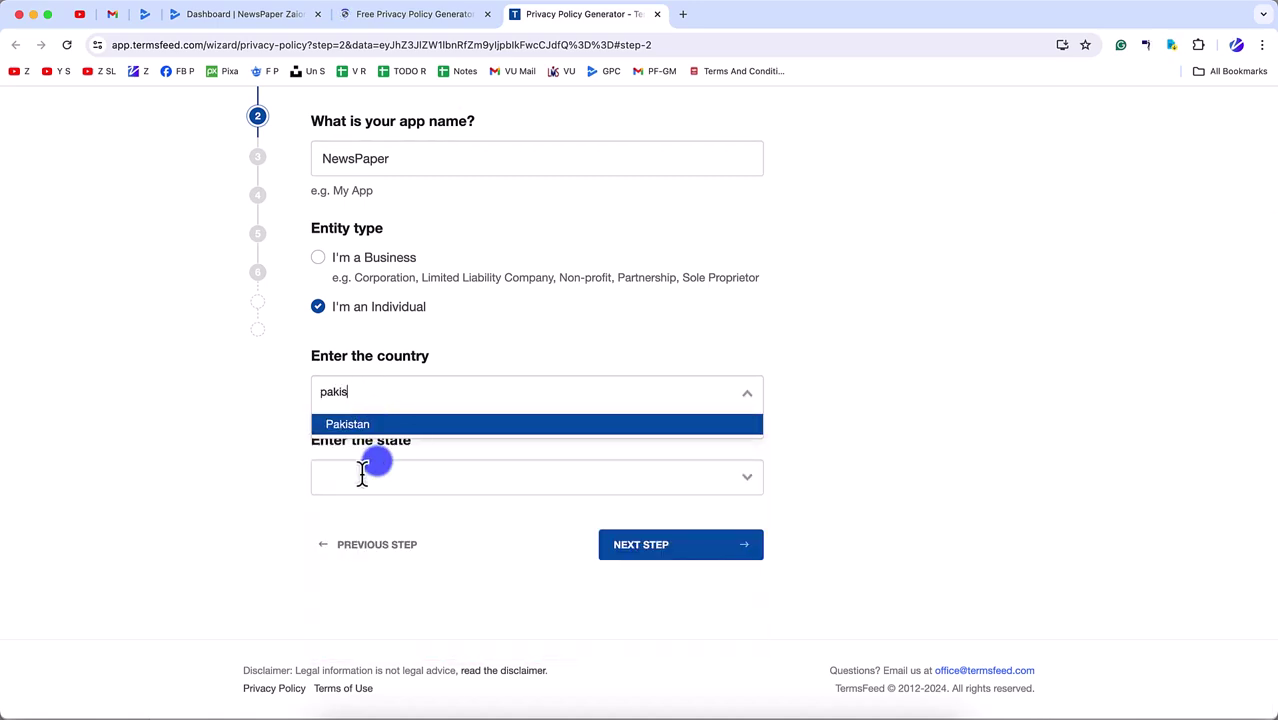
click(376, 426)
click(737, 552)
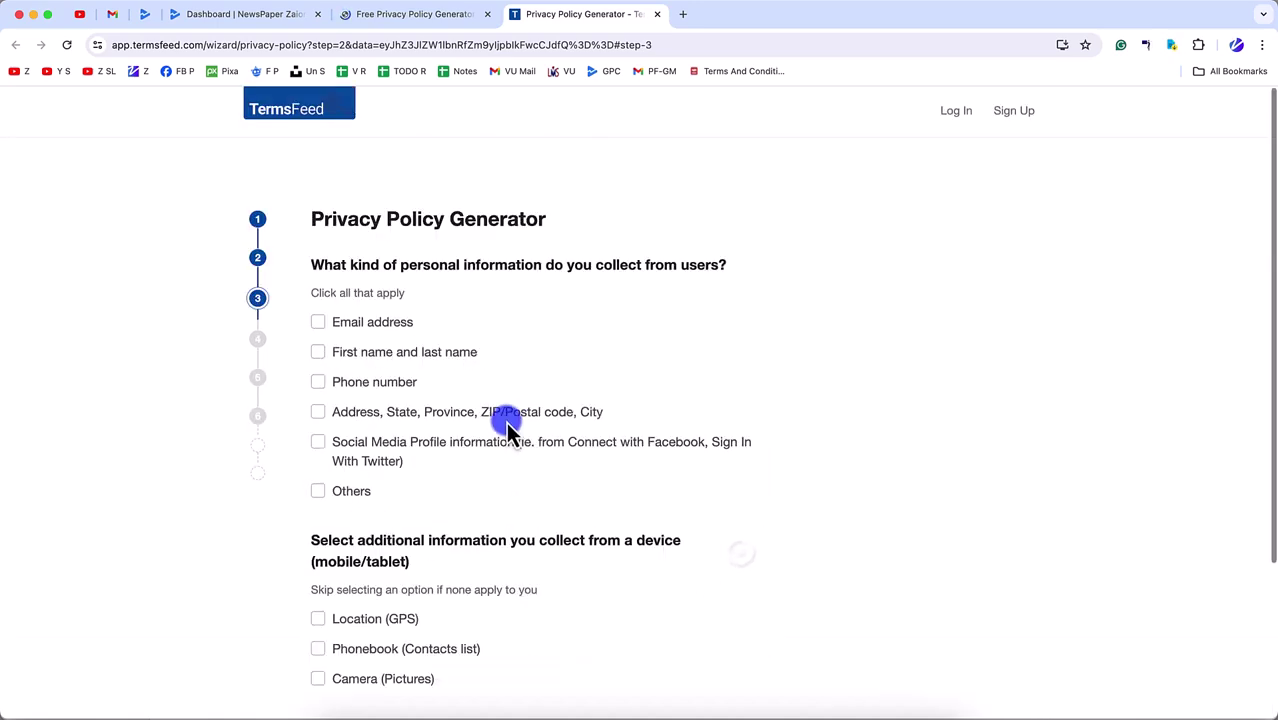
- Mark emails, names, phone, postal address, social profiles, location, contacts and camera pictures as collected
click(349, 353)
click(342, 381)
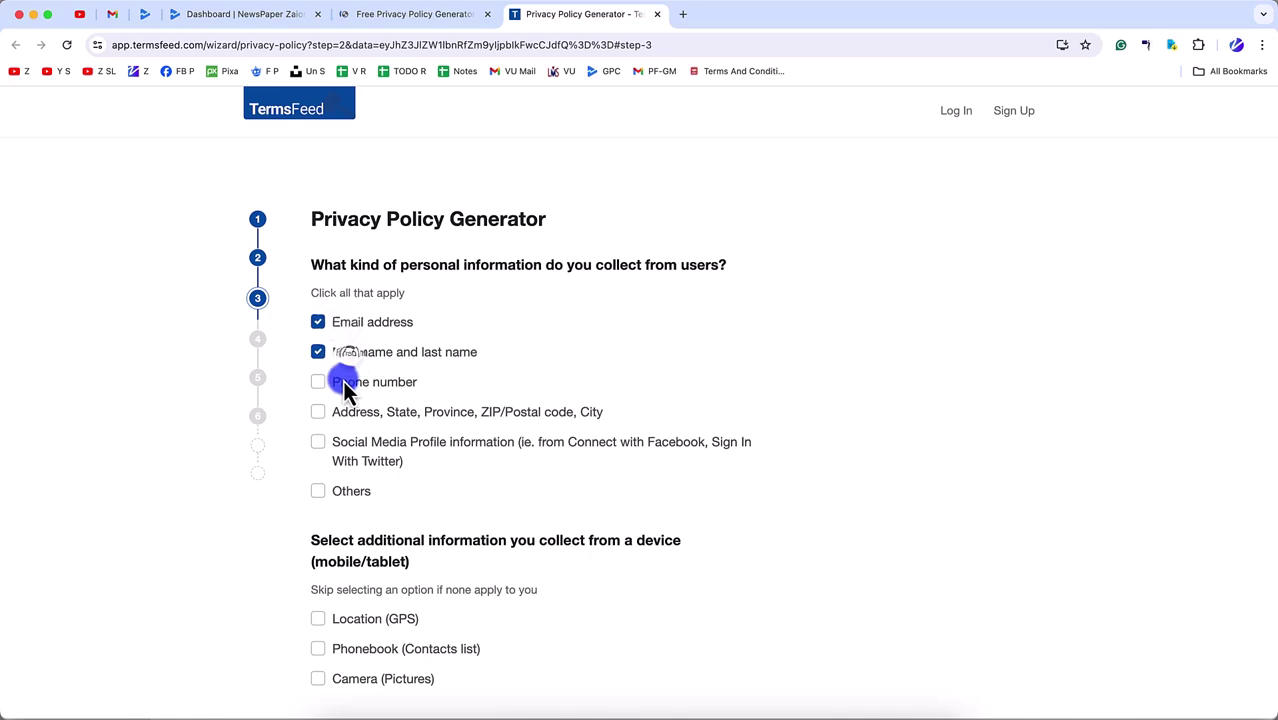
click(345, 412)
click(346, 441)
click(342, 492)
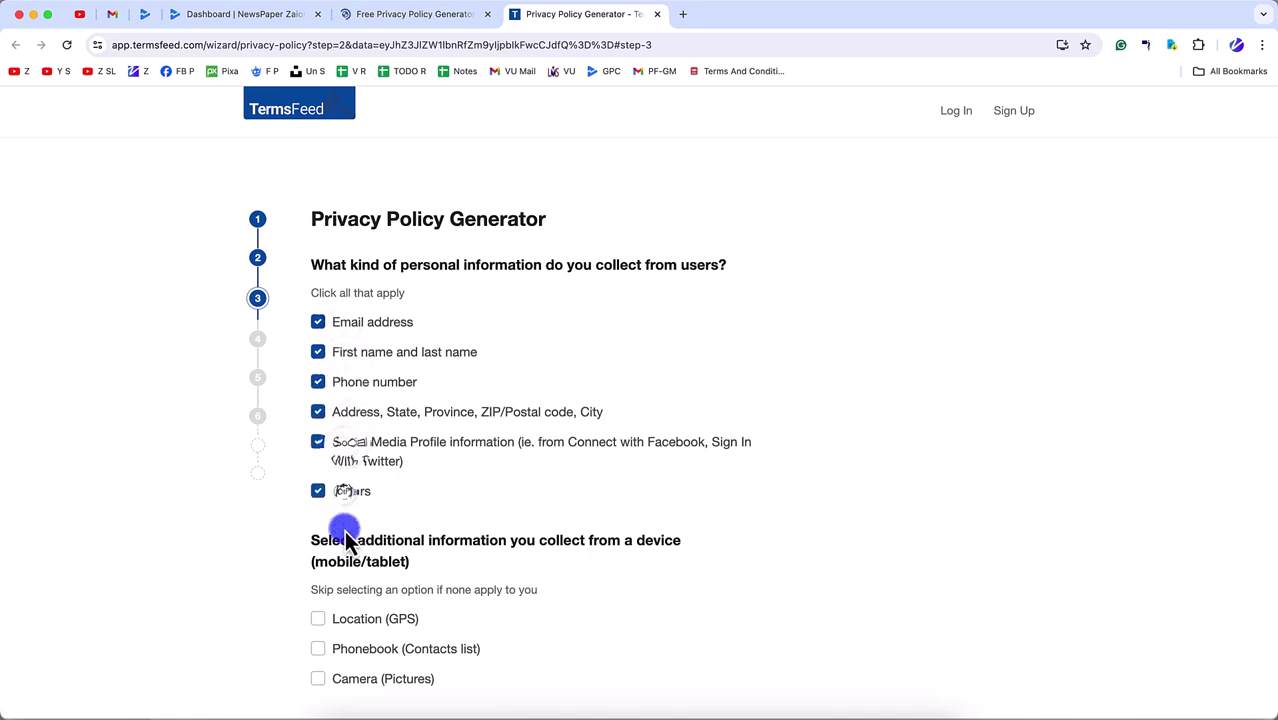
scroll(342, 525, down, 3)
click(335, 295)
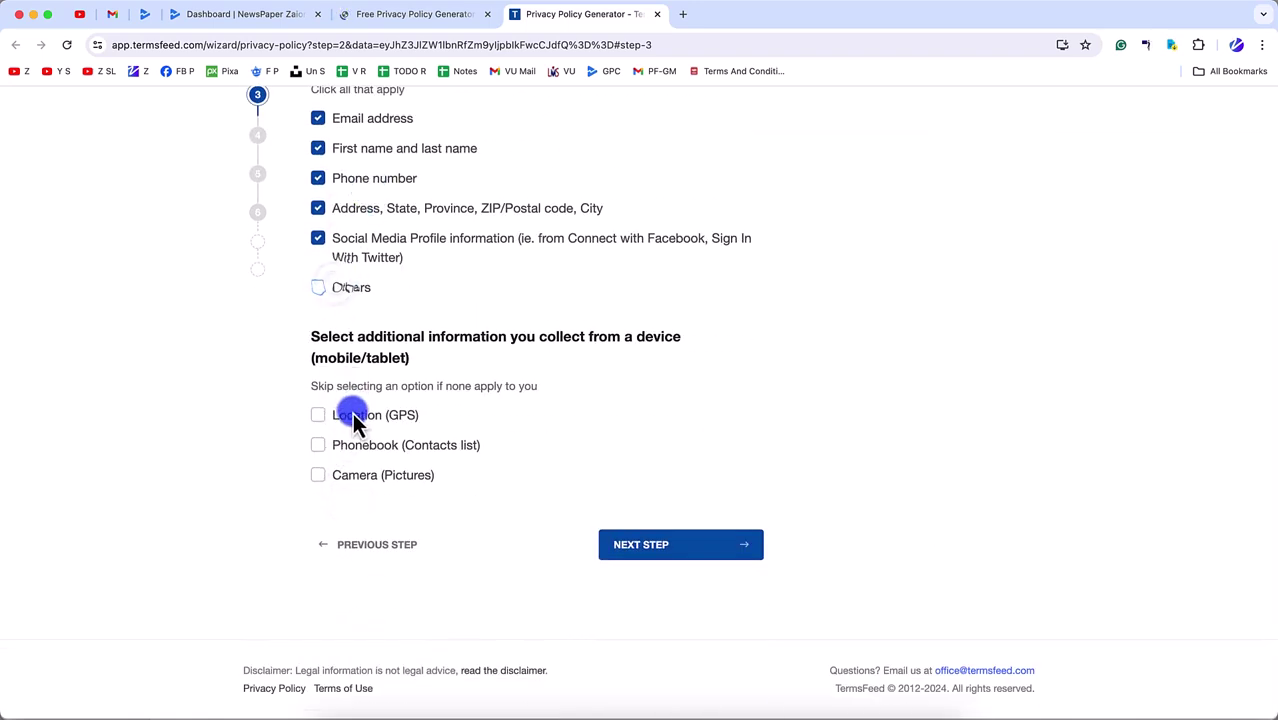
click(352, 414)
click(348, 444)
click(350, 478)
click(660, 550)
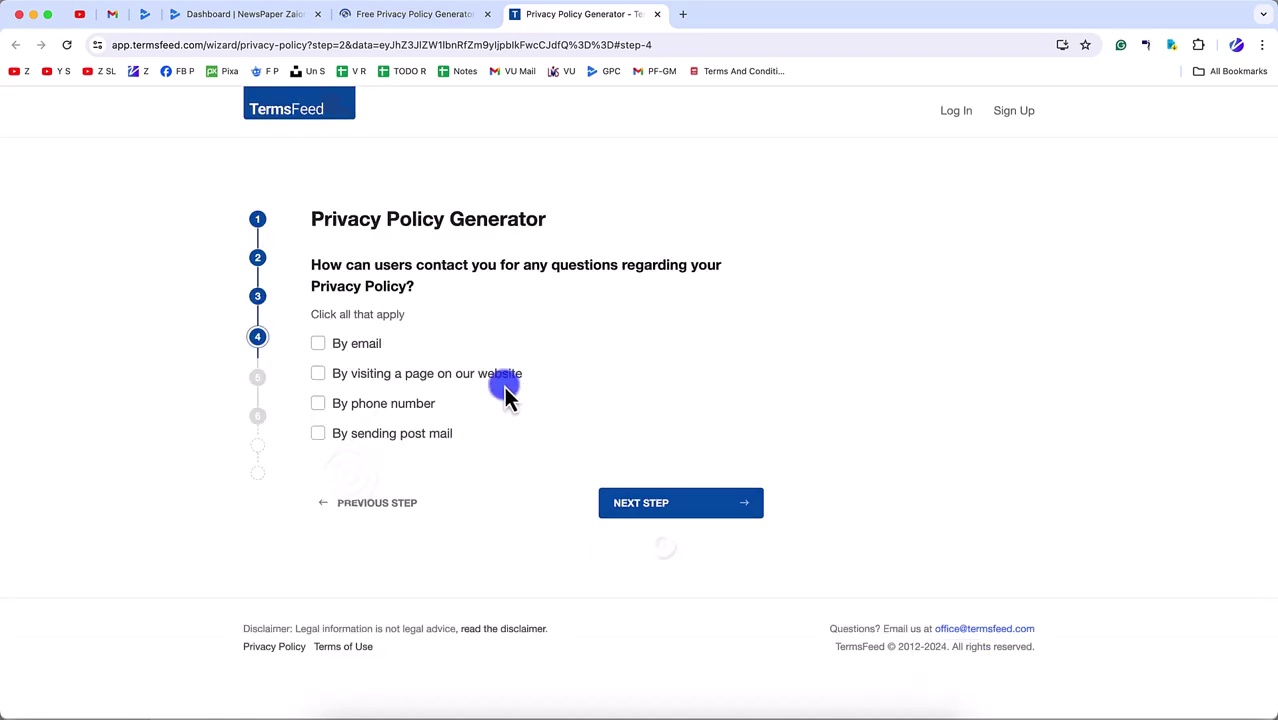
- Allow contact by e-mail and website, entering the support e-mail address and contact link
click(342, 345)
click(372, 436)
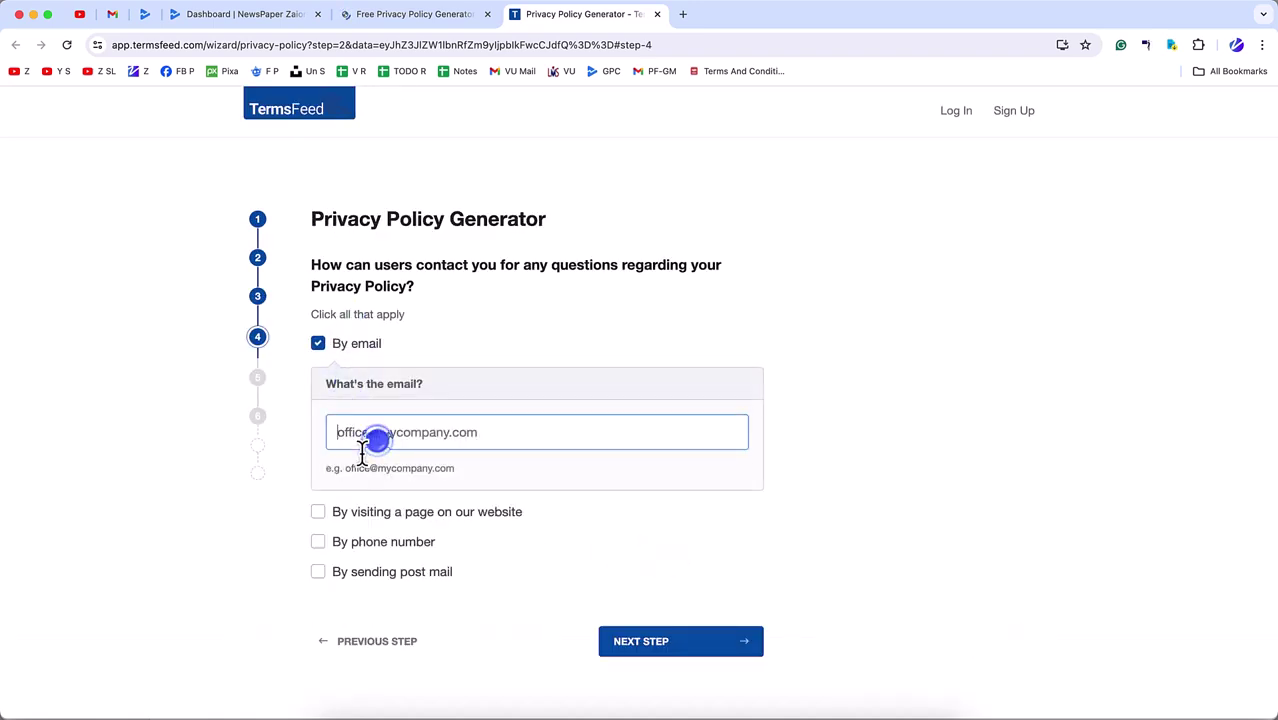
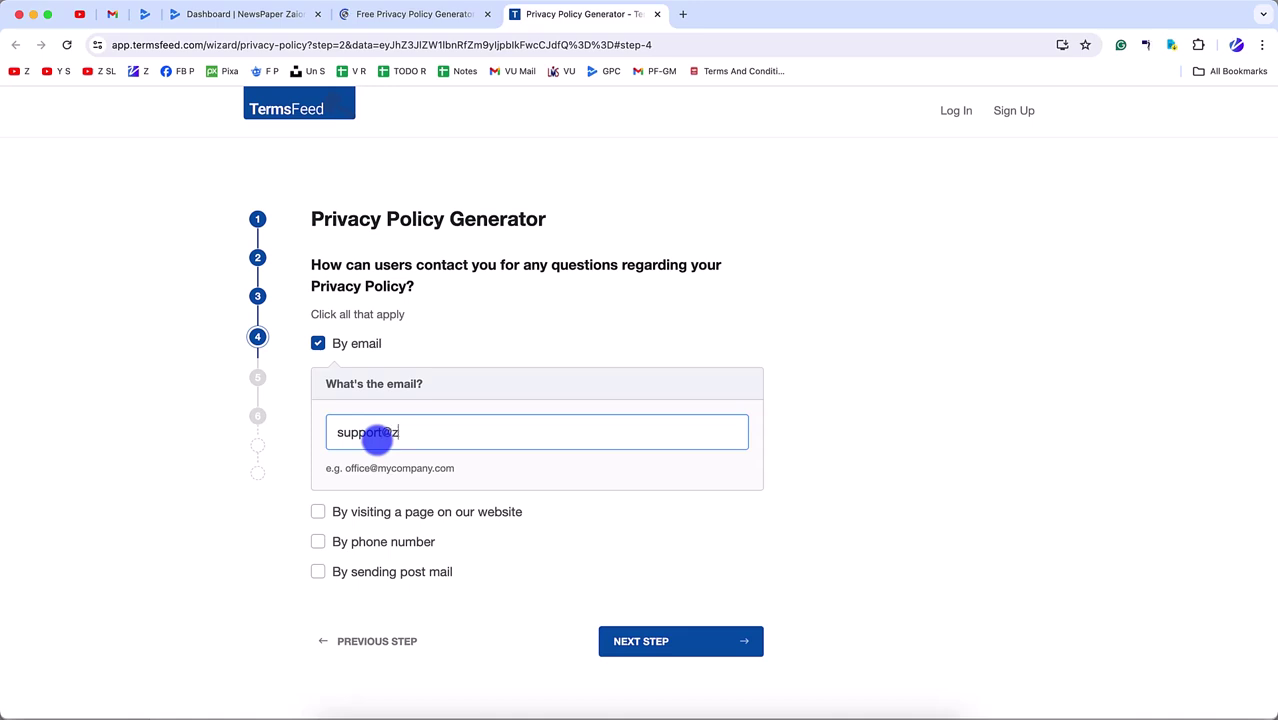
click(369, 513)
click(364, 600)
text(https://zaions.com)
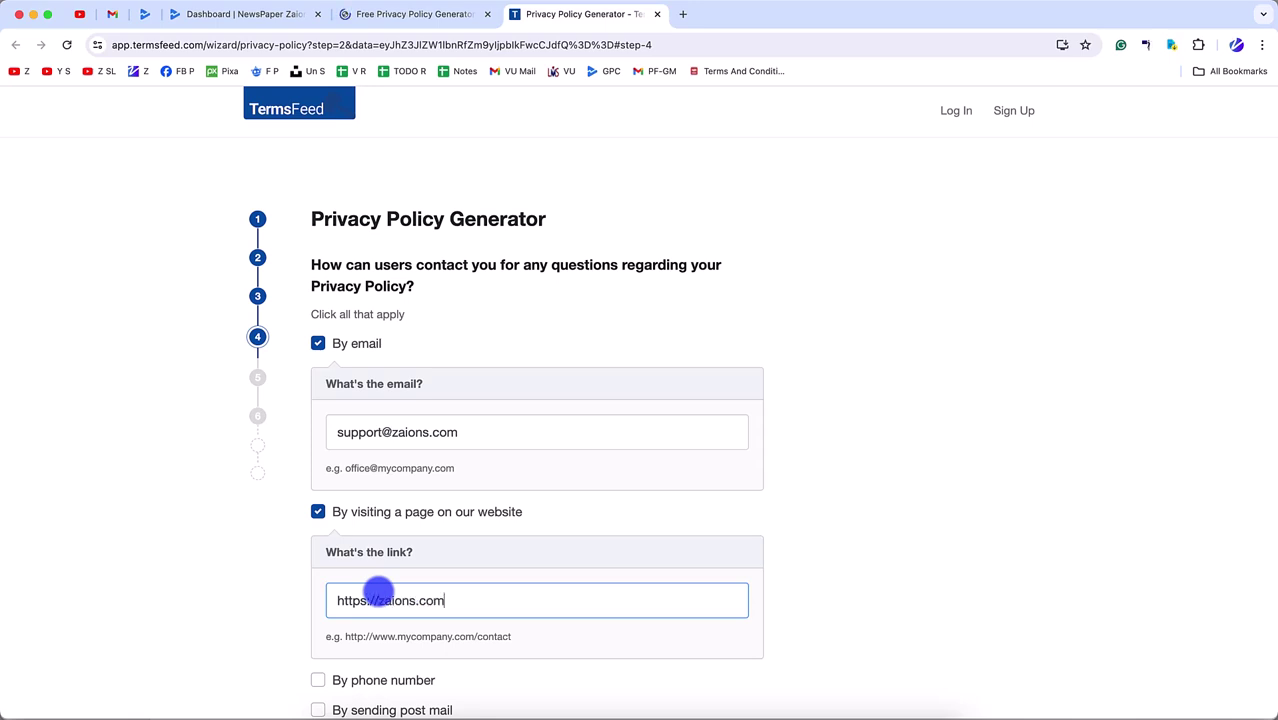
- Add phone and postal mail contact options with the phone number and address, then advance
scroll(380, 592, down, 3)
click(359, 445)
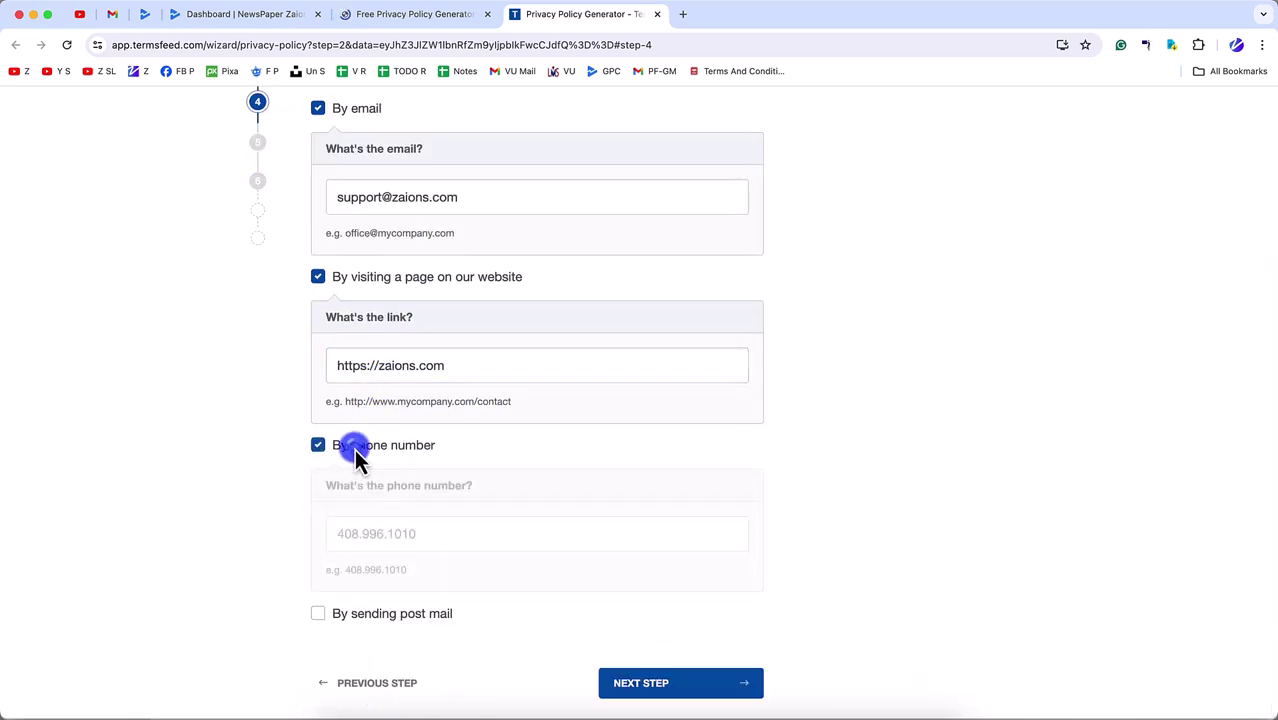
click(346, 536)
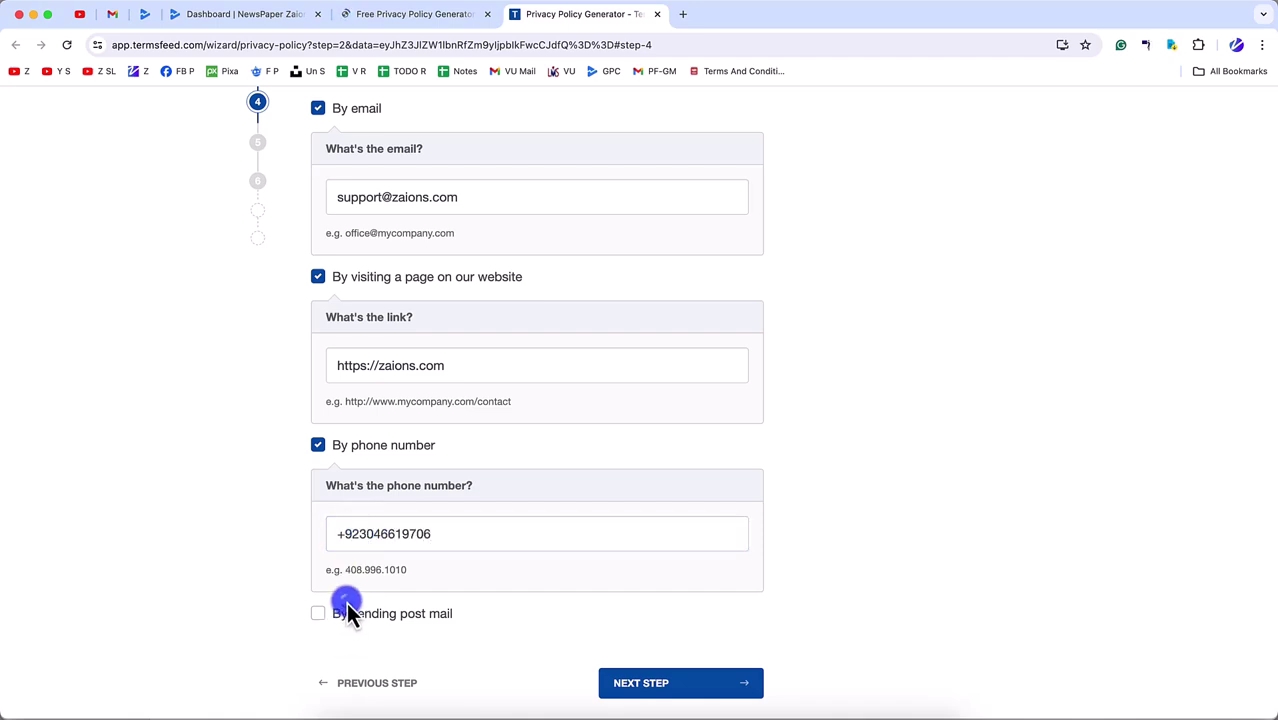
click(345, 612)
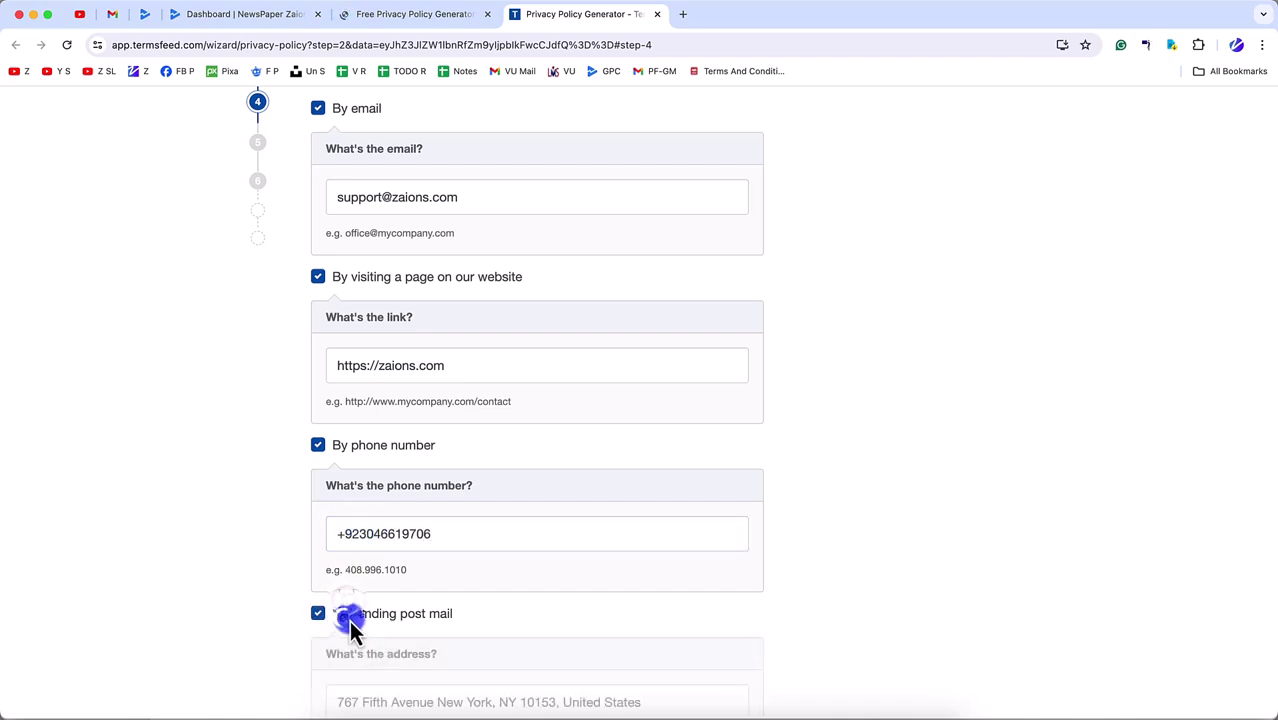
scroll(379, 600, down, 3)
scroll(405, 450, up, 4)
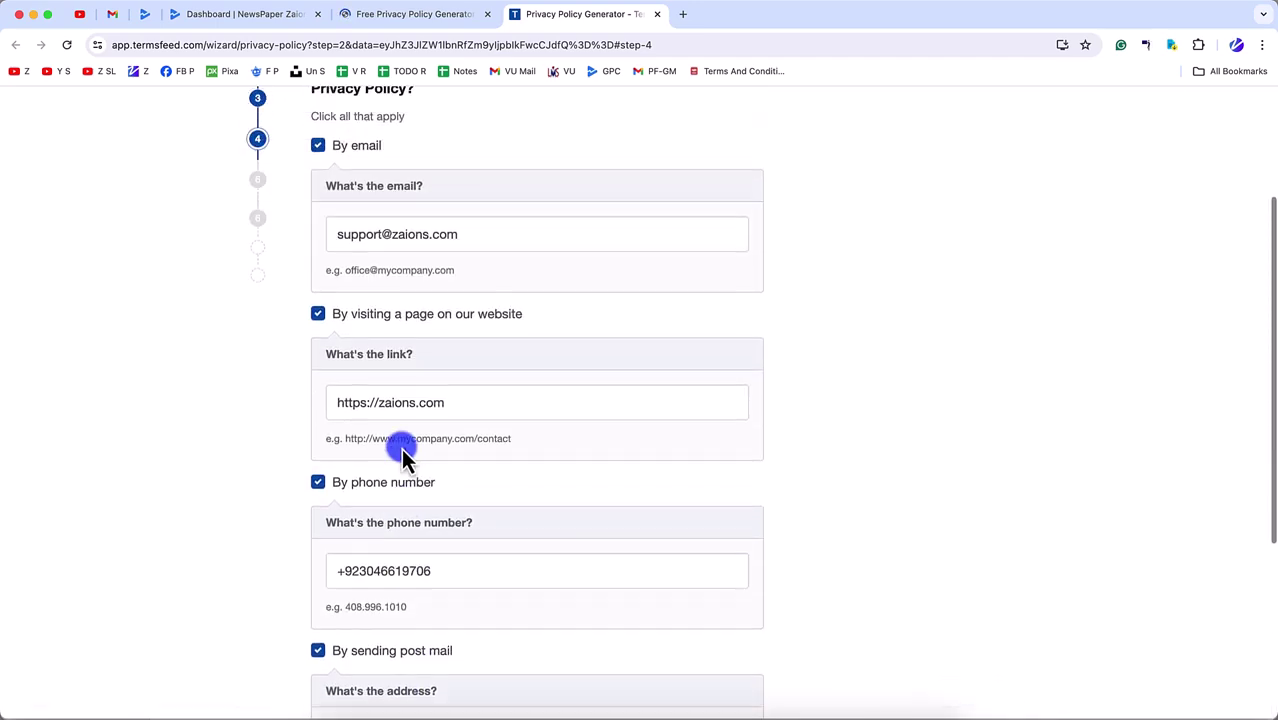
scroll(365, 330, down, 5)
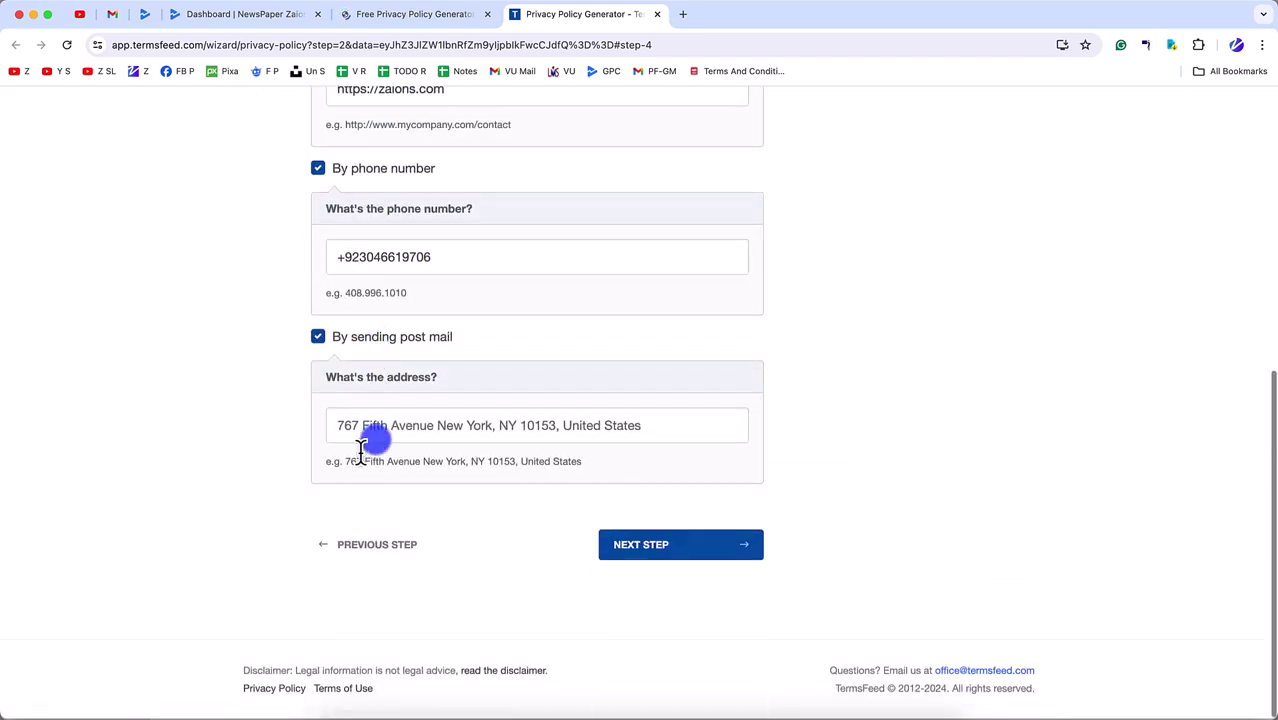
click(350, 428)
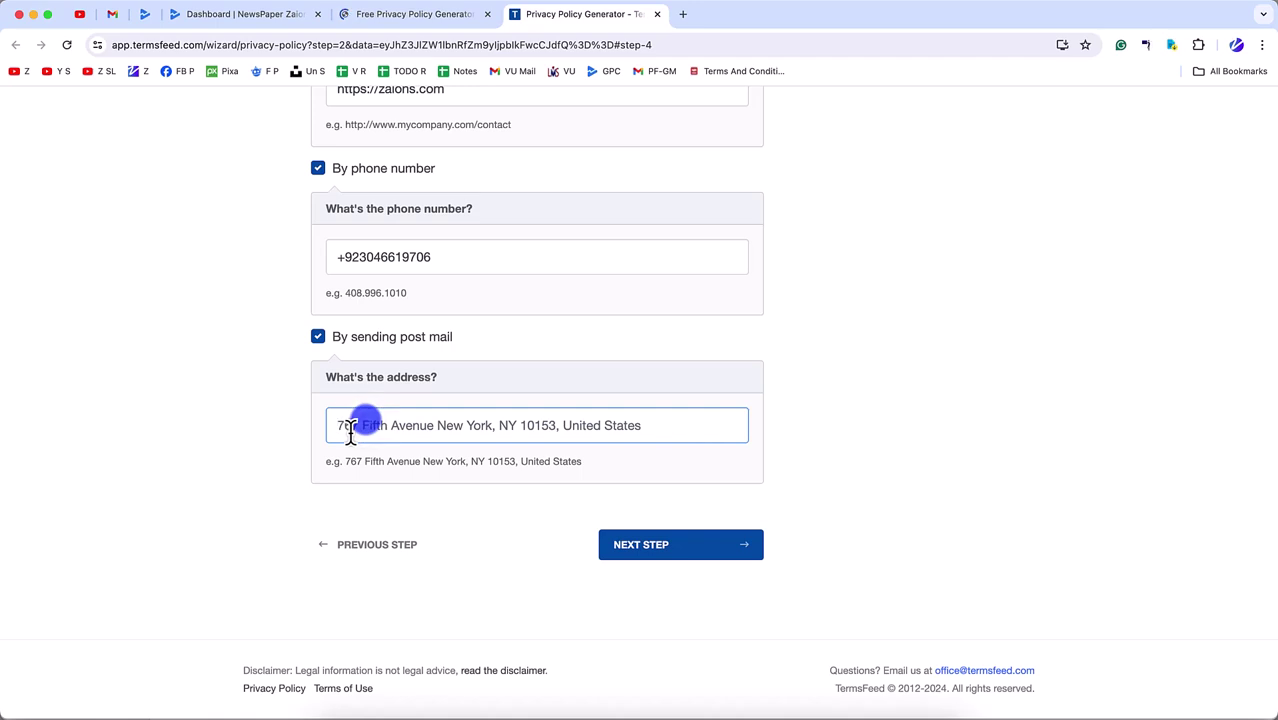
text(https://zaions.com/address)
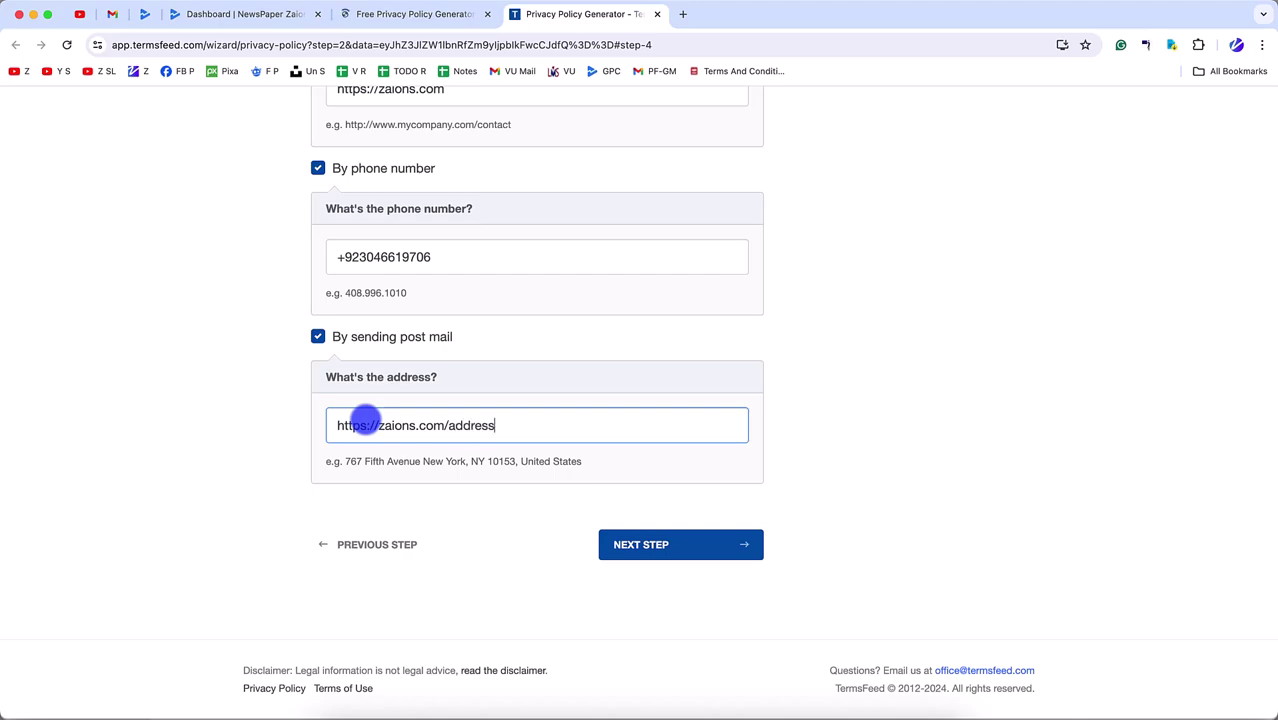
click(676, 544)
- Choose Professional policy, answer No to analytics, emails and ads, and add Google Places, Mouseflow, FreshDesk
scroll(520, 480, down, 5)
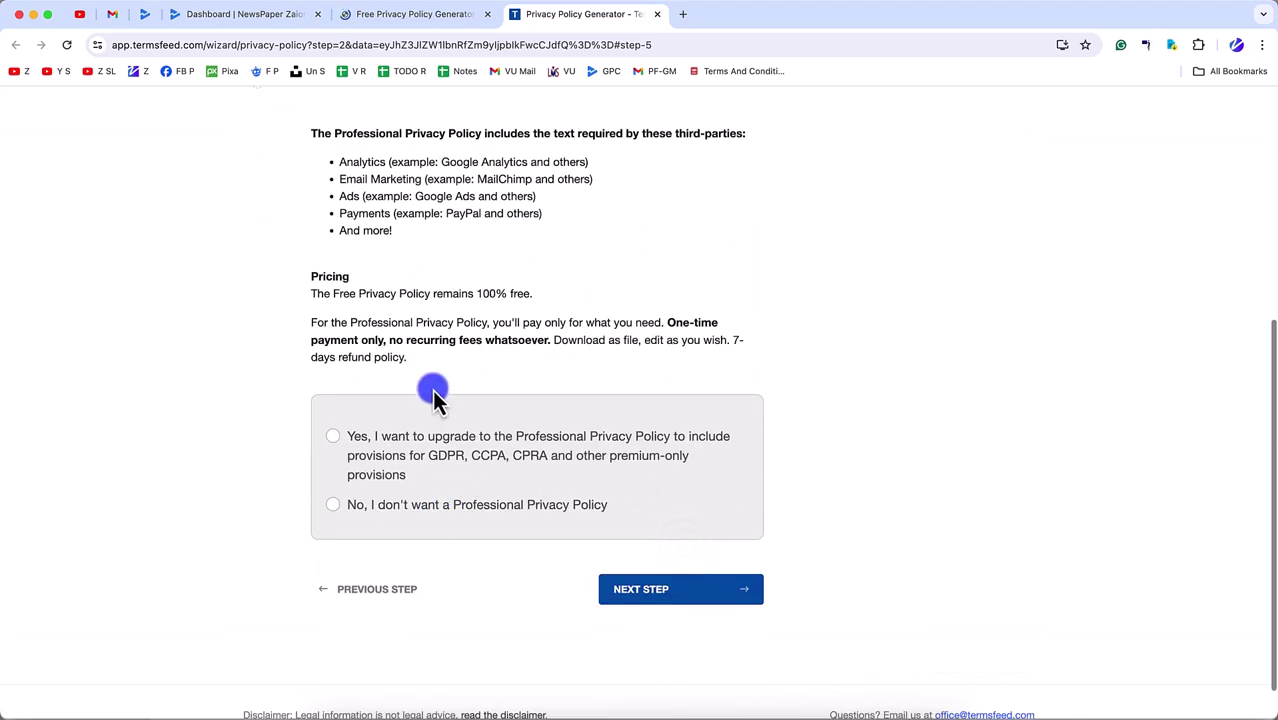
click(404, 450)
scroll(448, 428, down, 3)
click(340, 345)
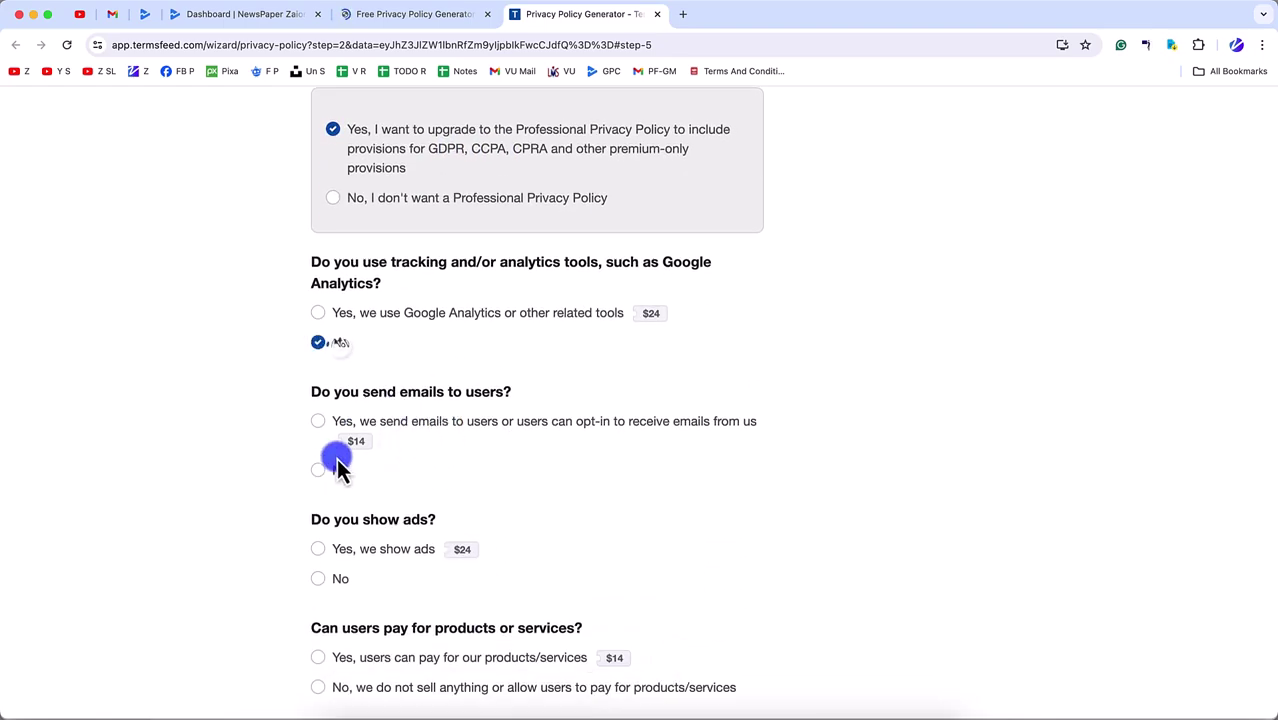
click(337, 465)
scroll(337, 440, down, 3)
click(329, 343)
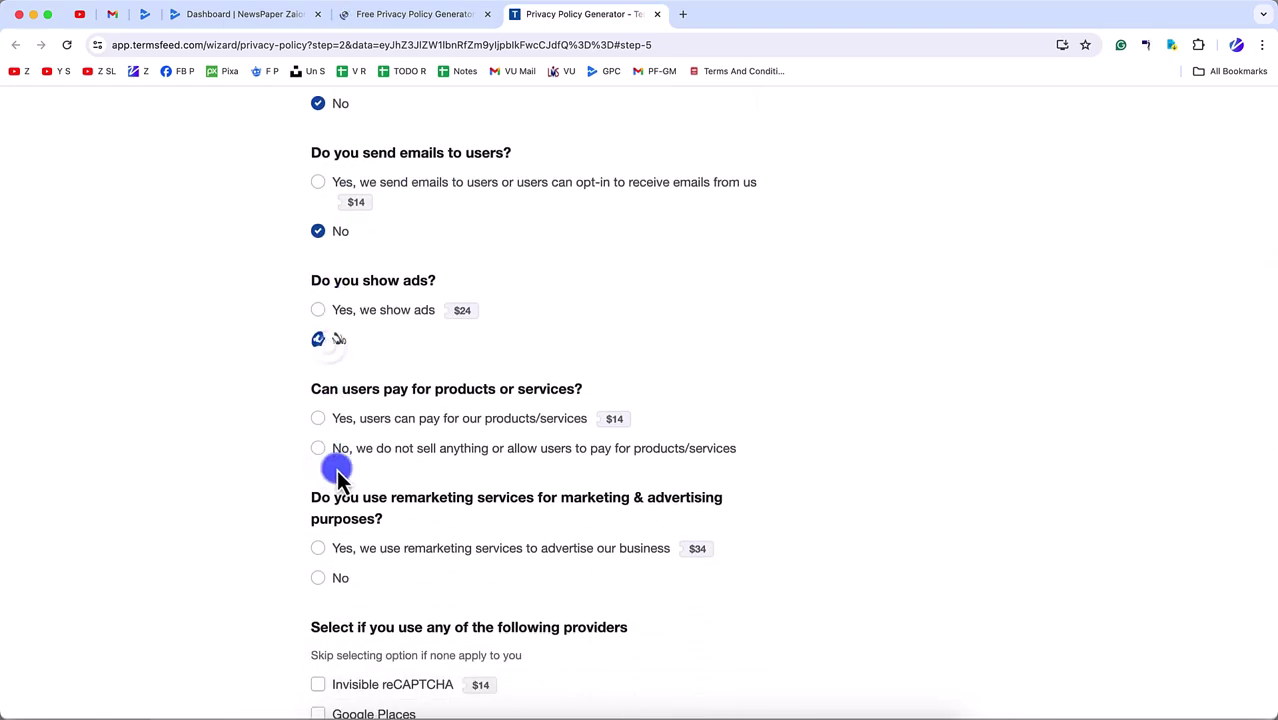
scroll(333, 590, down, 4)
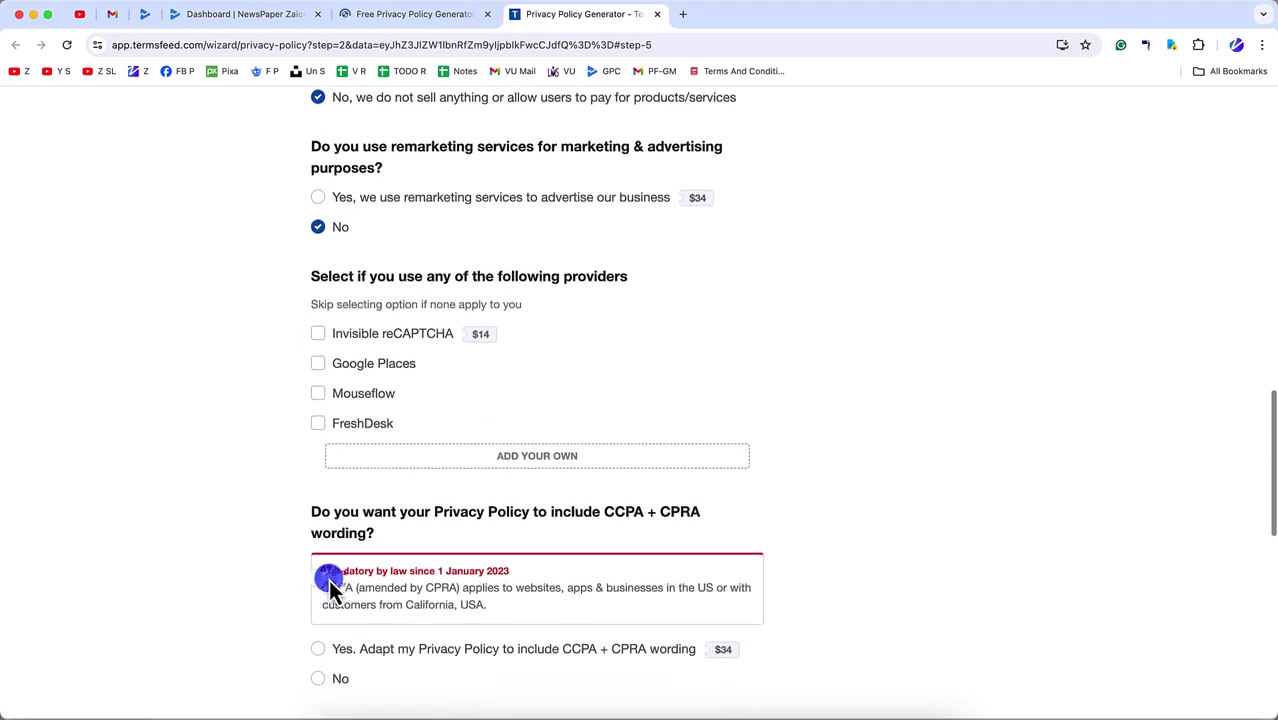
click(338, 362)
click(346, 397)
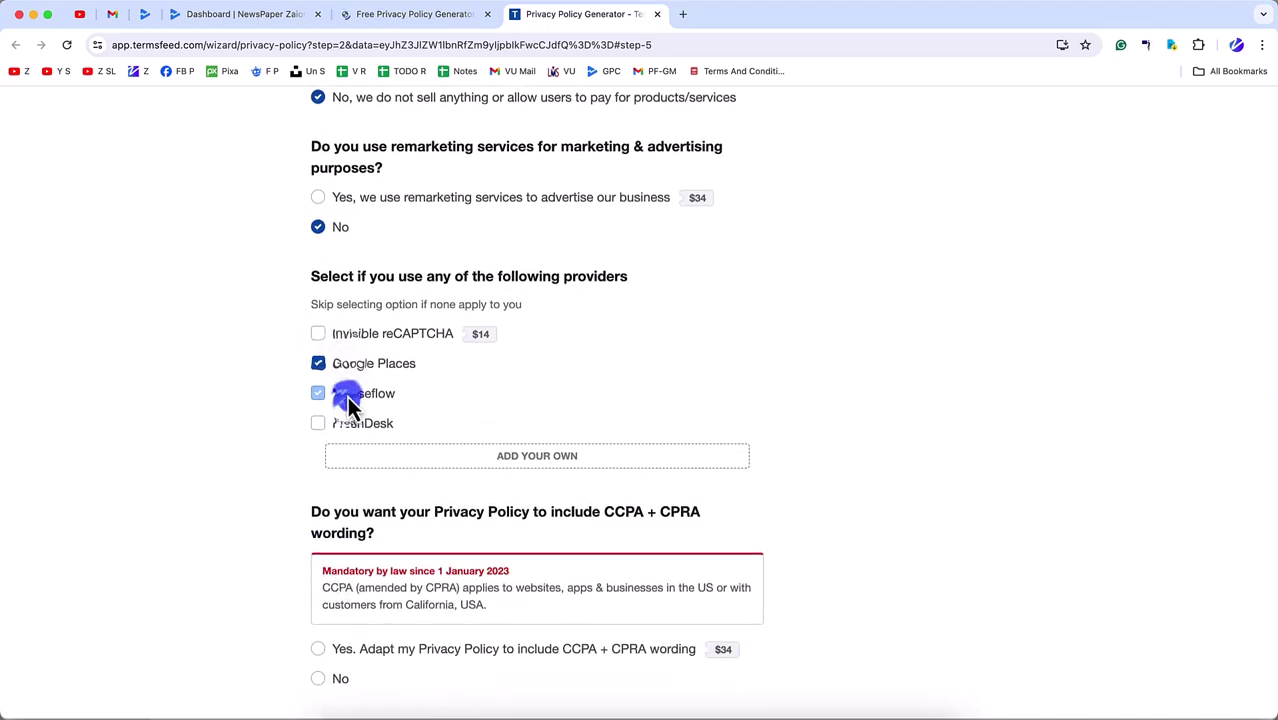
click(346, 421)
- Decline CCPA + CPRA, GDPR and CalOPPA wording, answer No on children's information, and advance
scroll(371, 580, down, 3)
click(338, 396)
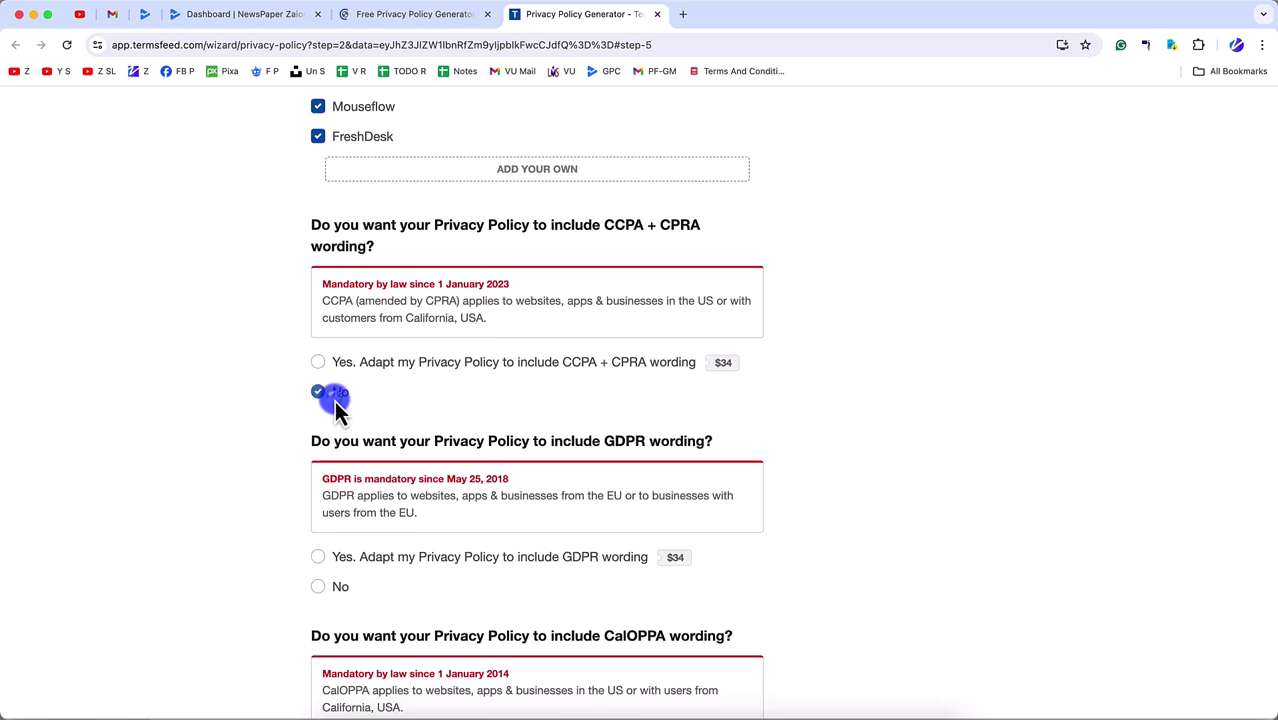
scroll(333, 430, down, 3)
click(336, 324)
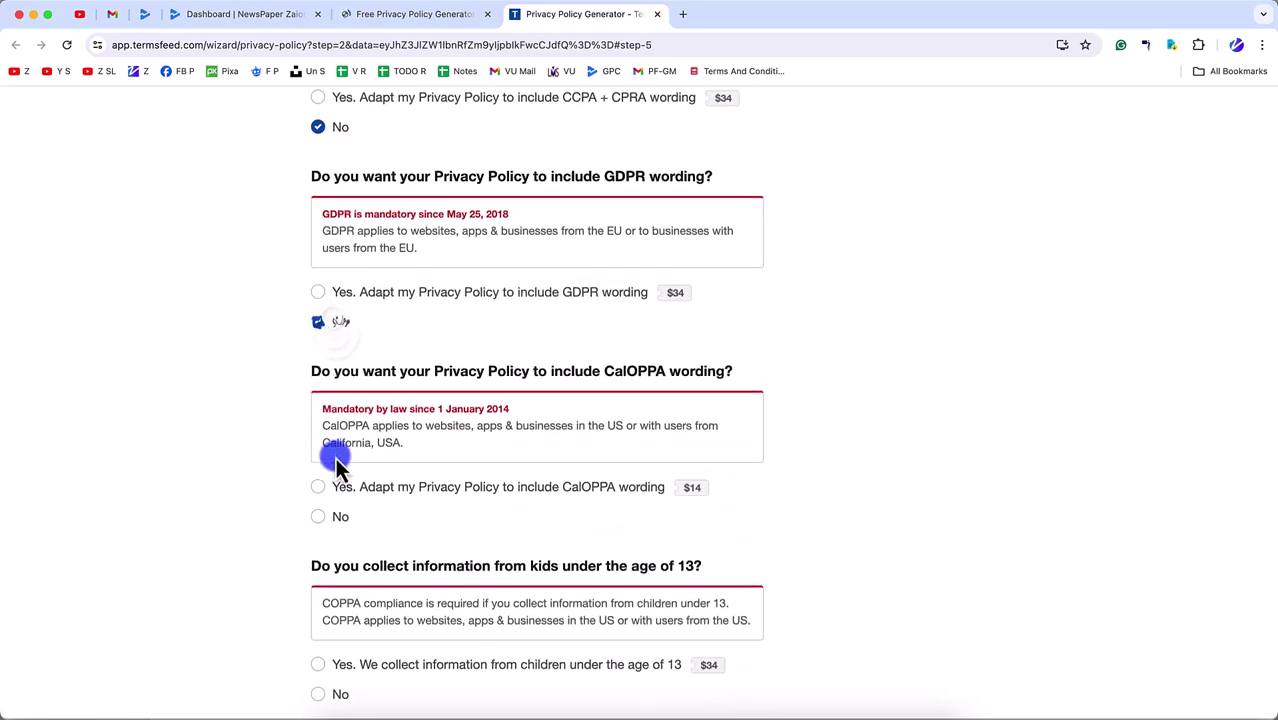
scroll(337, 456, down, 3)
click(334, 320)
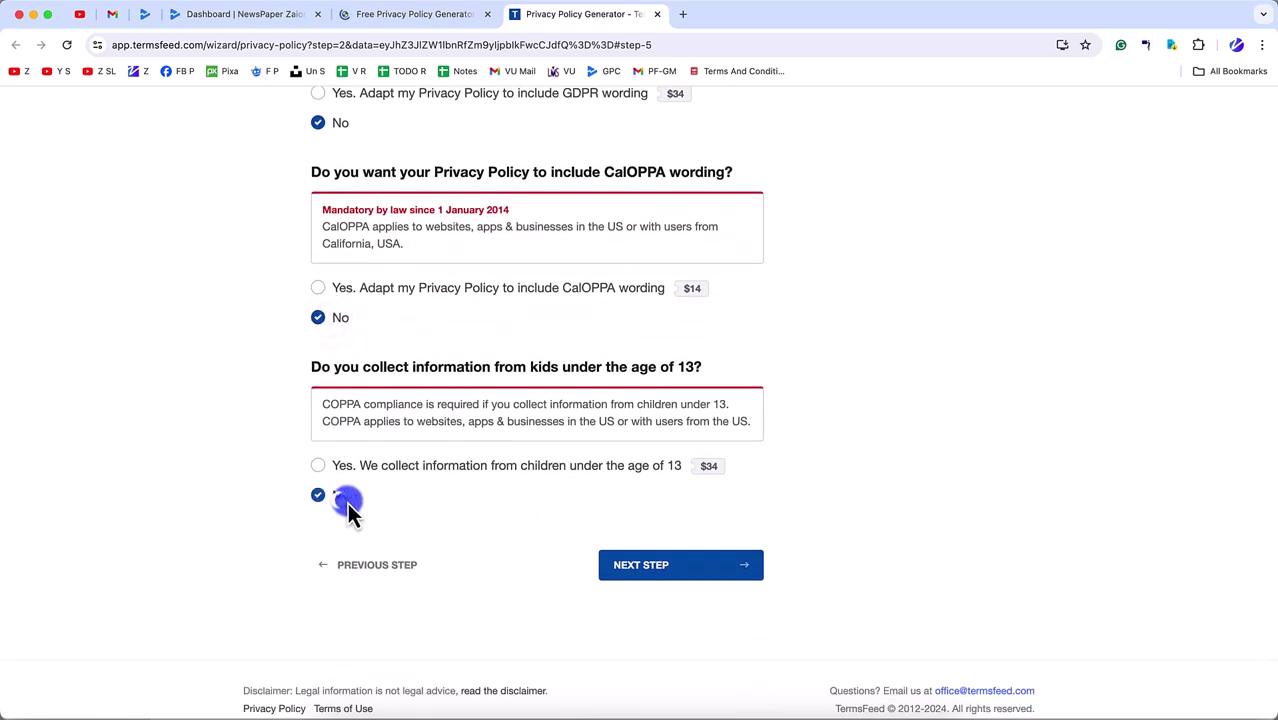
click(693, 563)
click(700, 430)
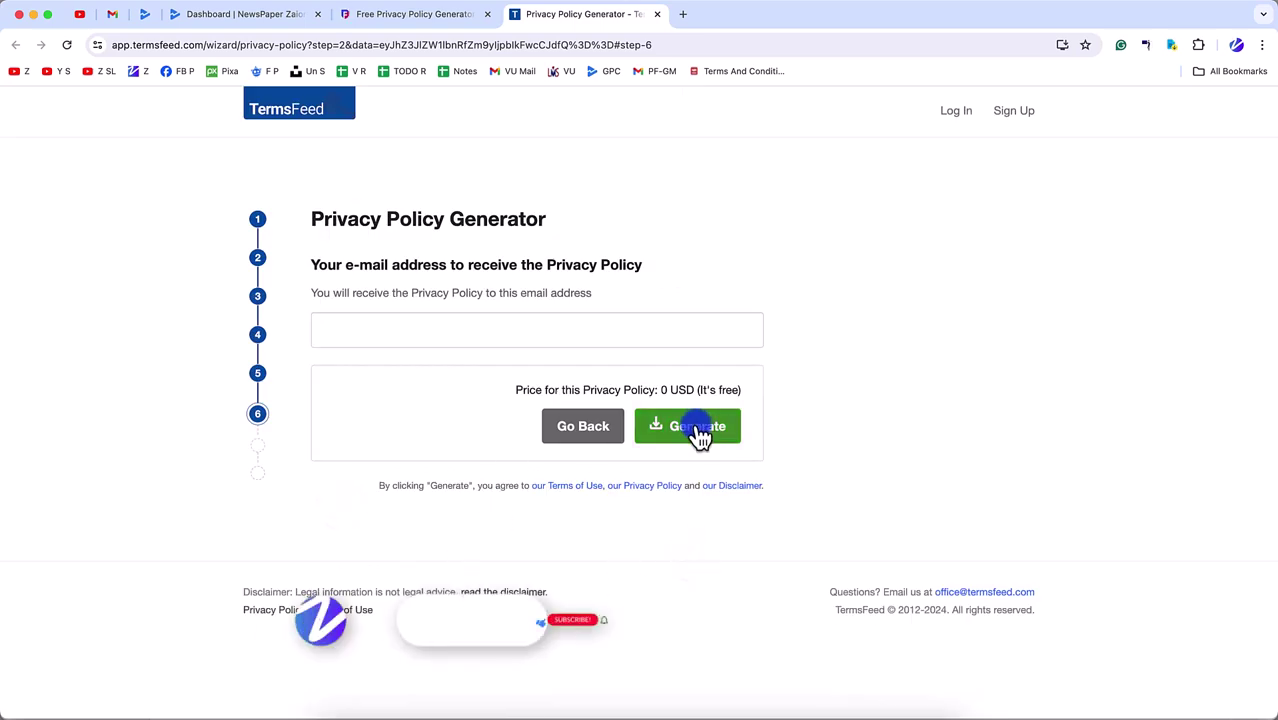
- Enter the recipient e-mail address and generate the free privacy policy
click(543, 329)
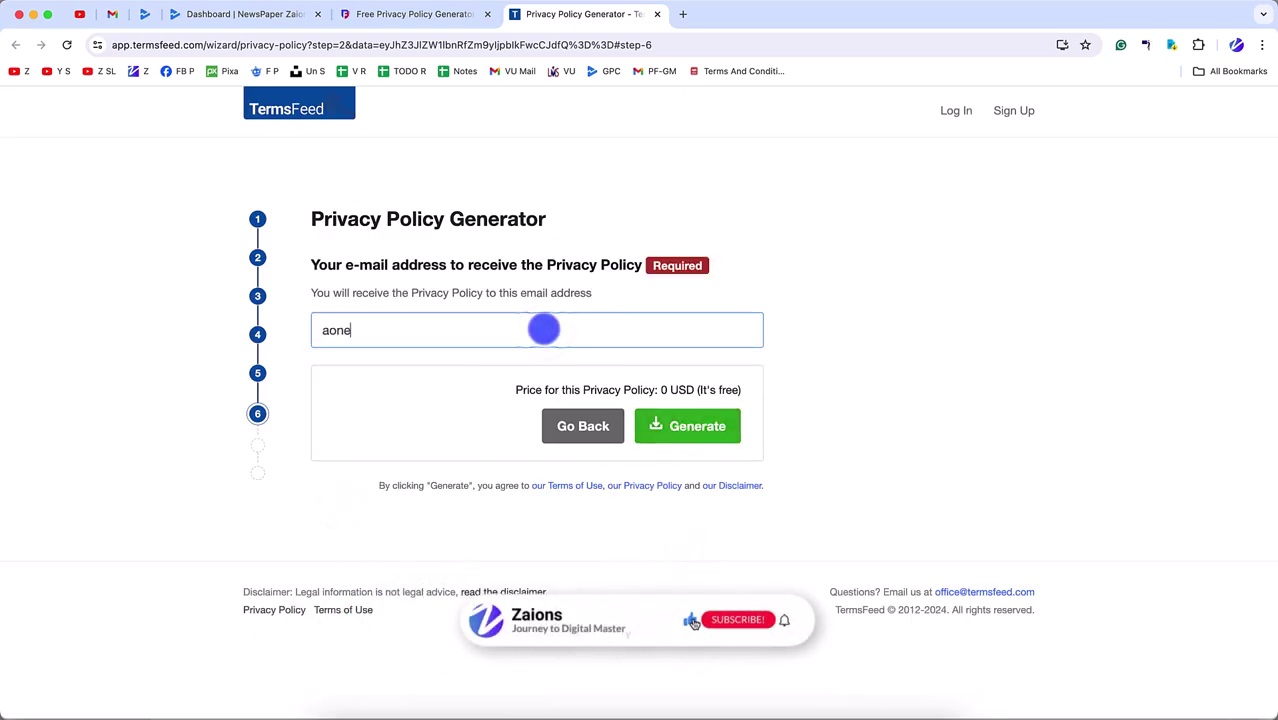
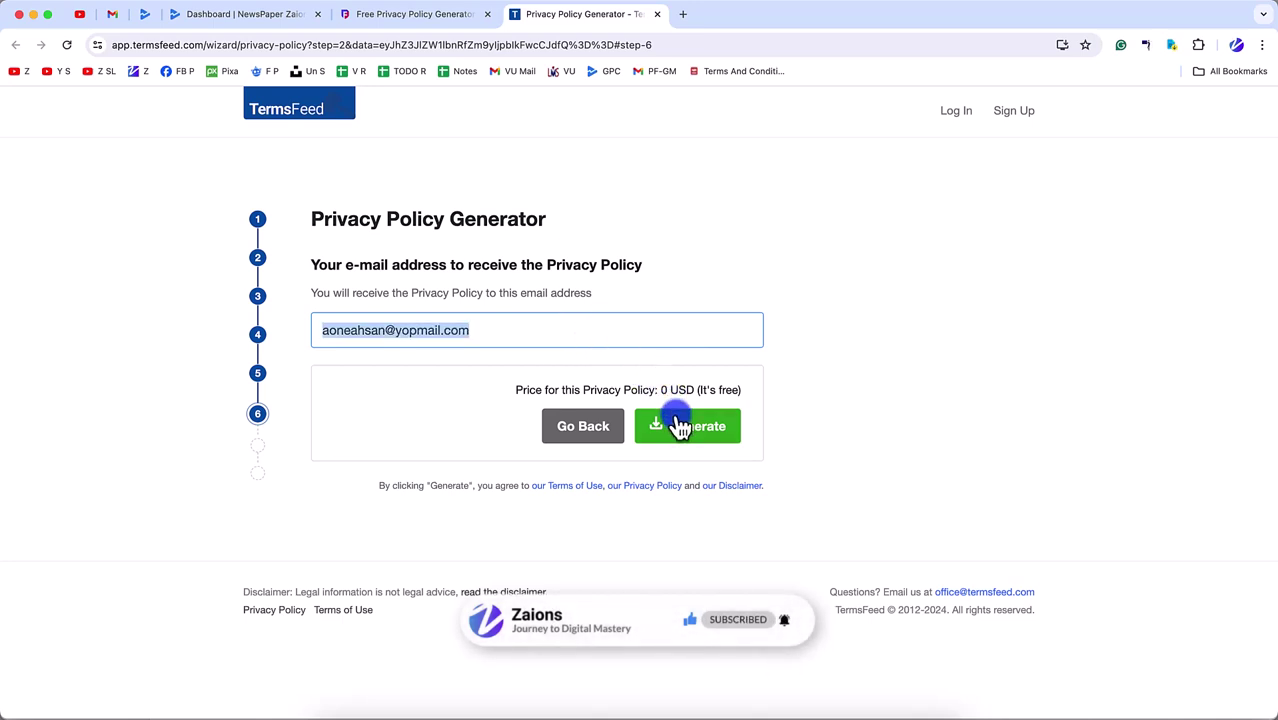
click(688, 426)
- Go to yopmail.com and open the saved inbox address from the suggestions
click(684, 14)
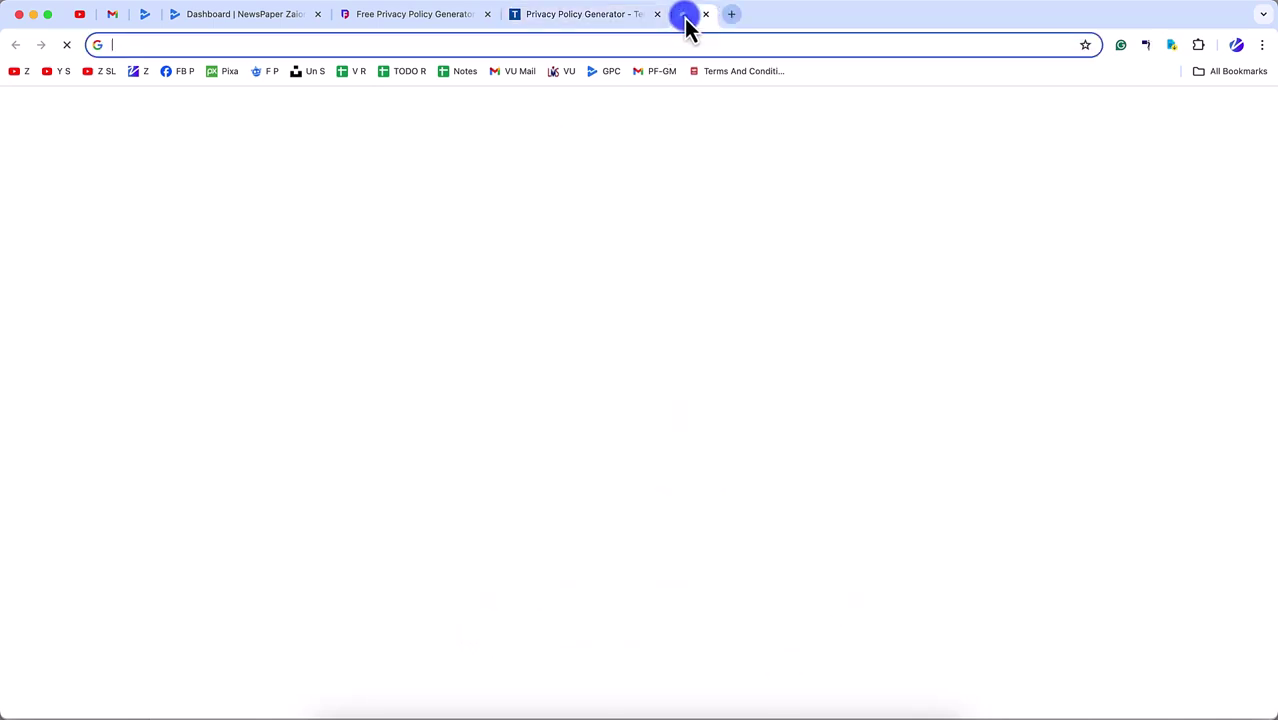
text(yopmail.com)
key(Return)
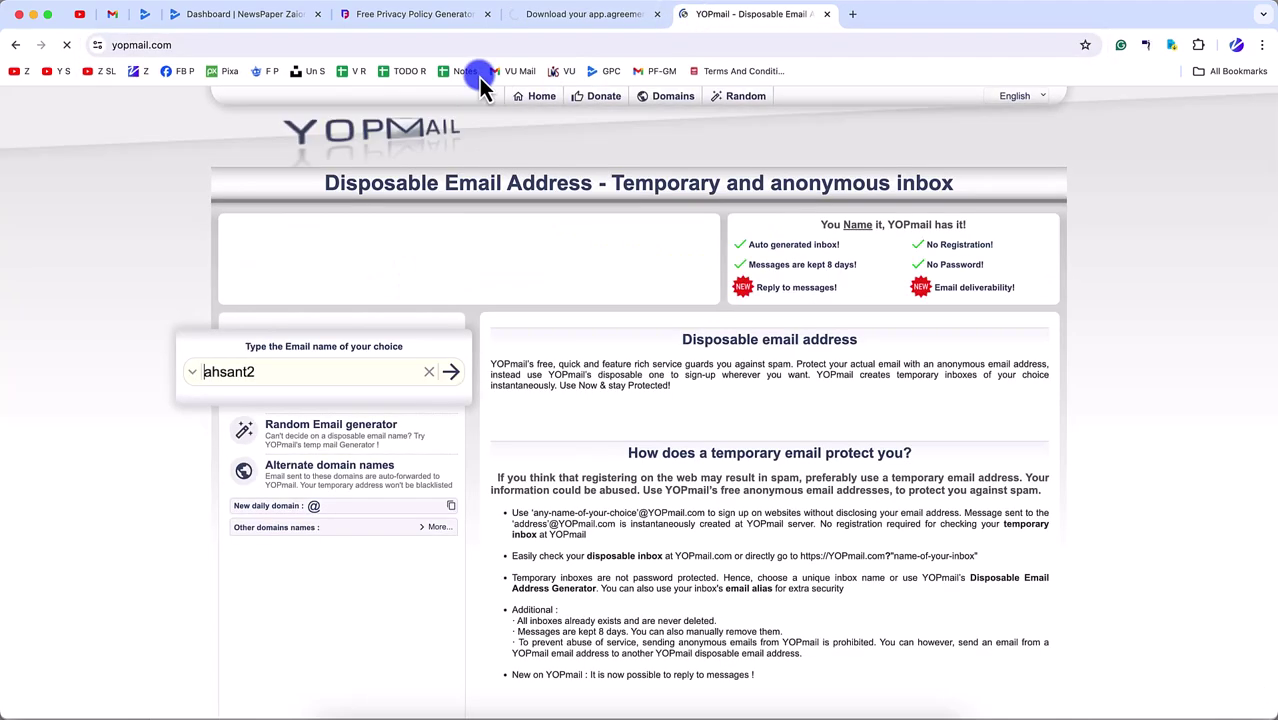
click(419, 248)
triple_click(331, 382)
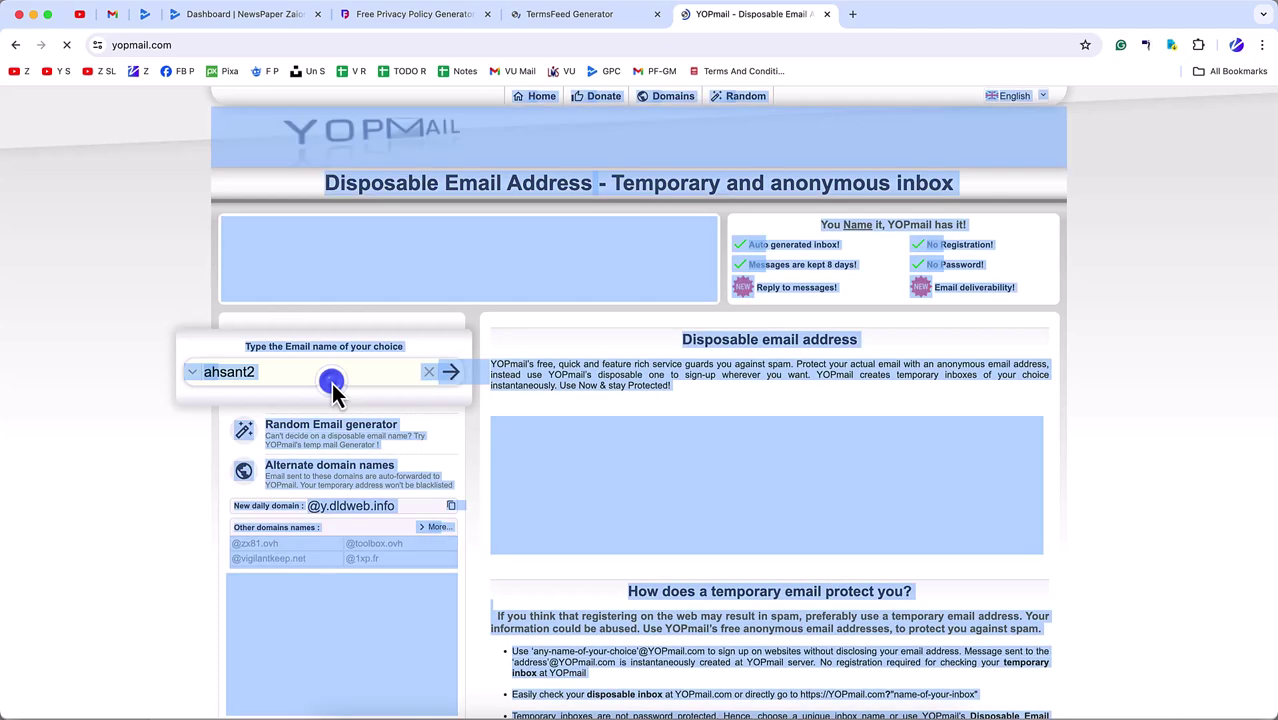
click(334, 374)
key(Down)
key(Return)
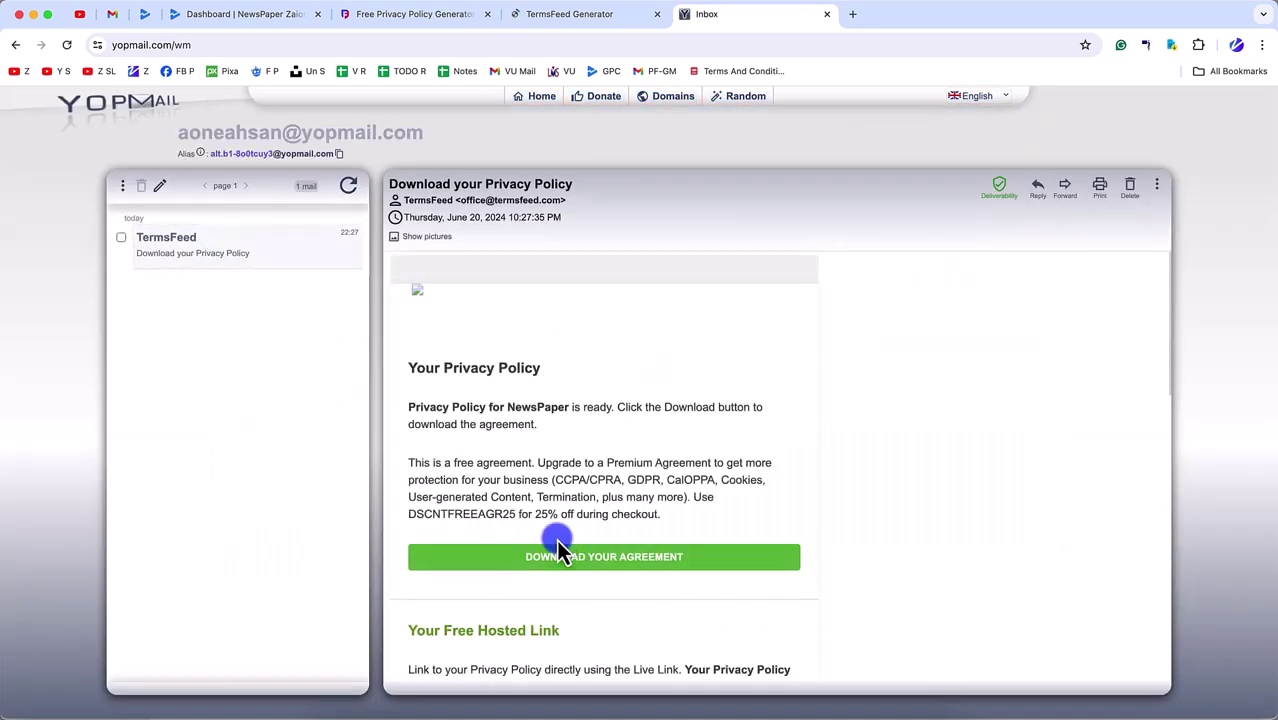
scroll(556, 541, down, 1)
scroll(562, 531, down, 8)
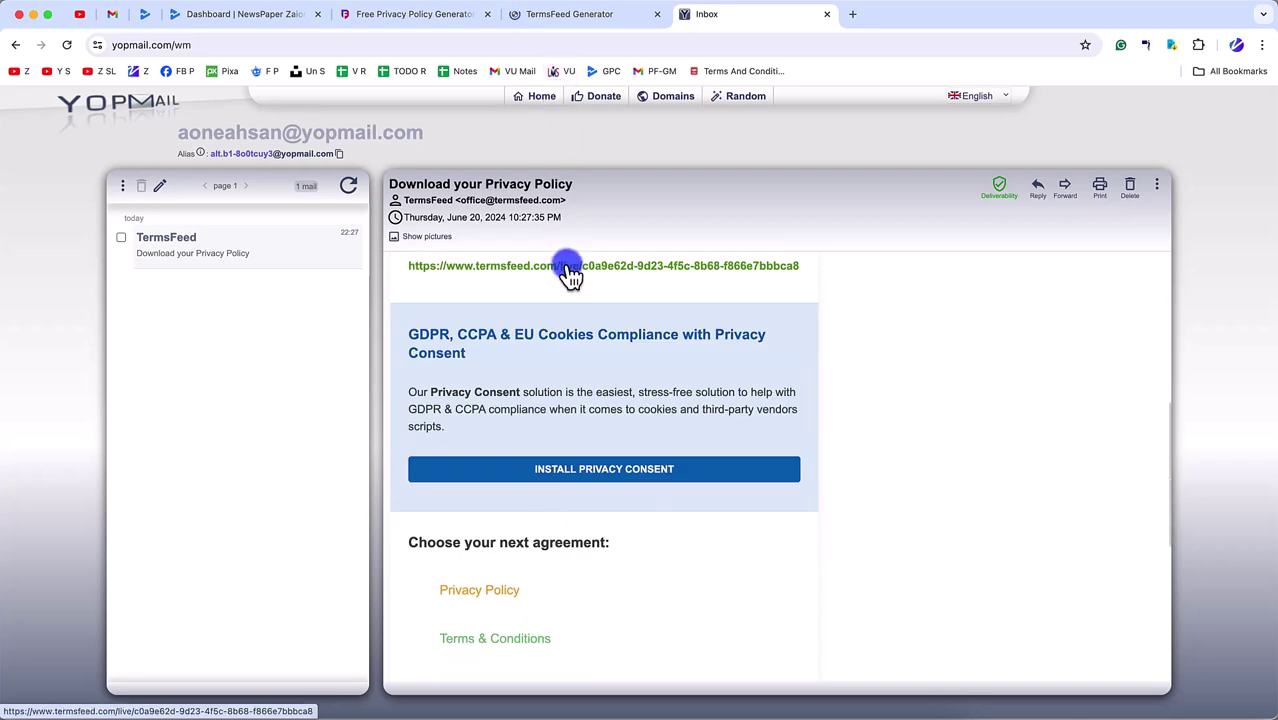
scroll(571, 271, down, 3)
scroll(558, 398, down, 2)
- Download the privacy policy agreement from the TermsFeed e-mail in the inbox
click(612, 16)
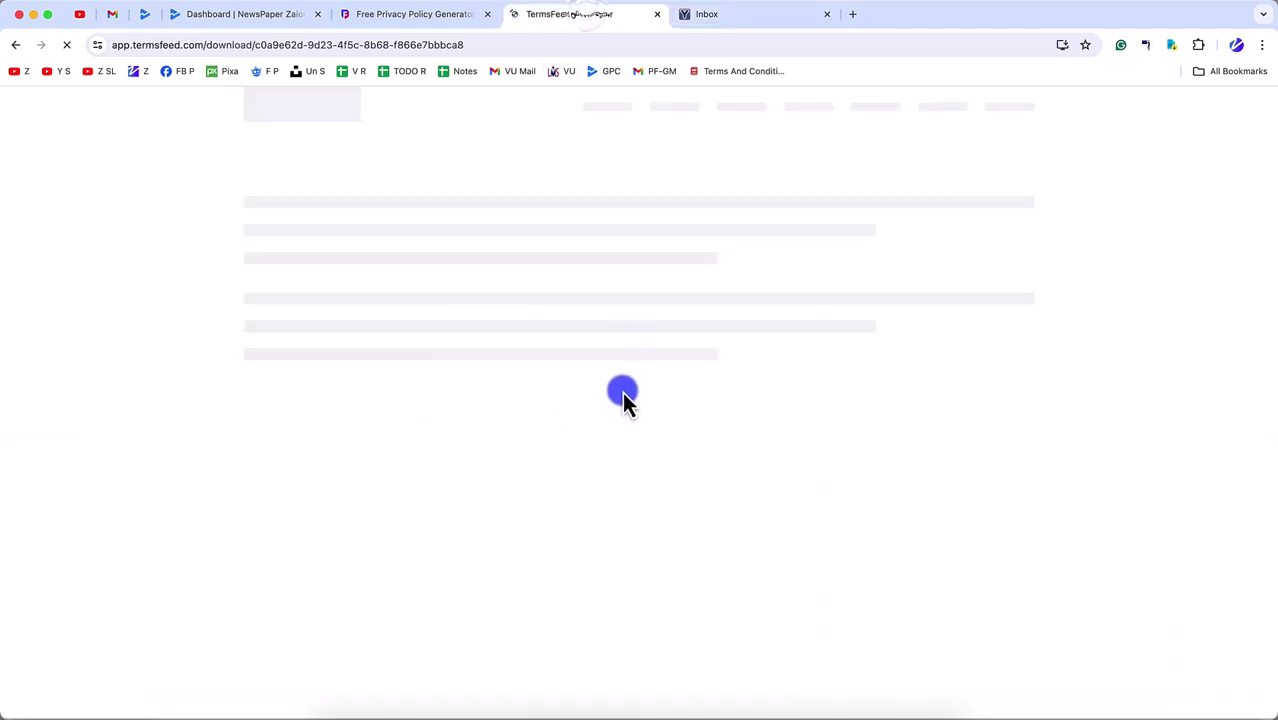
click(374, 14)
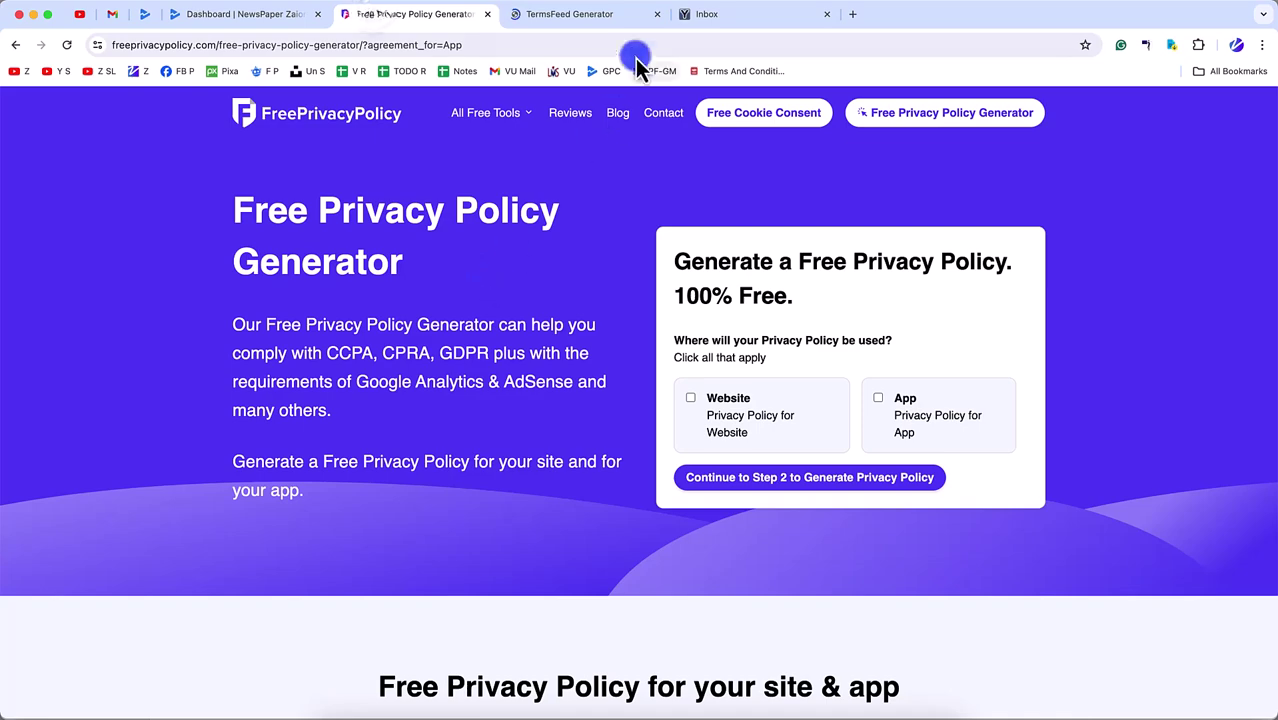
click(612, 18)
click(730, 18)
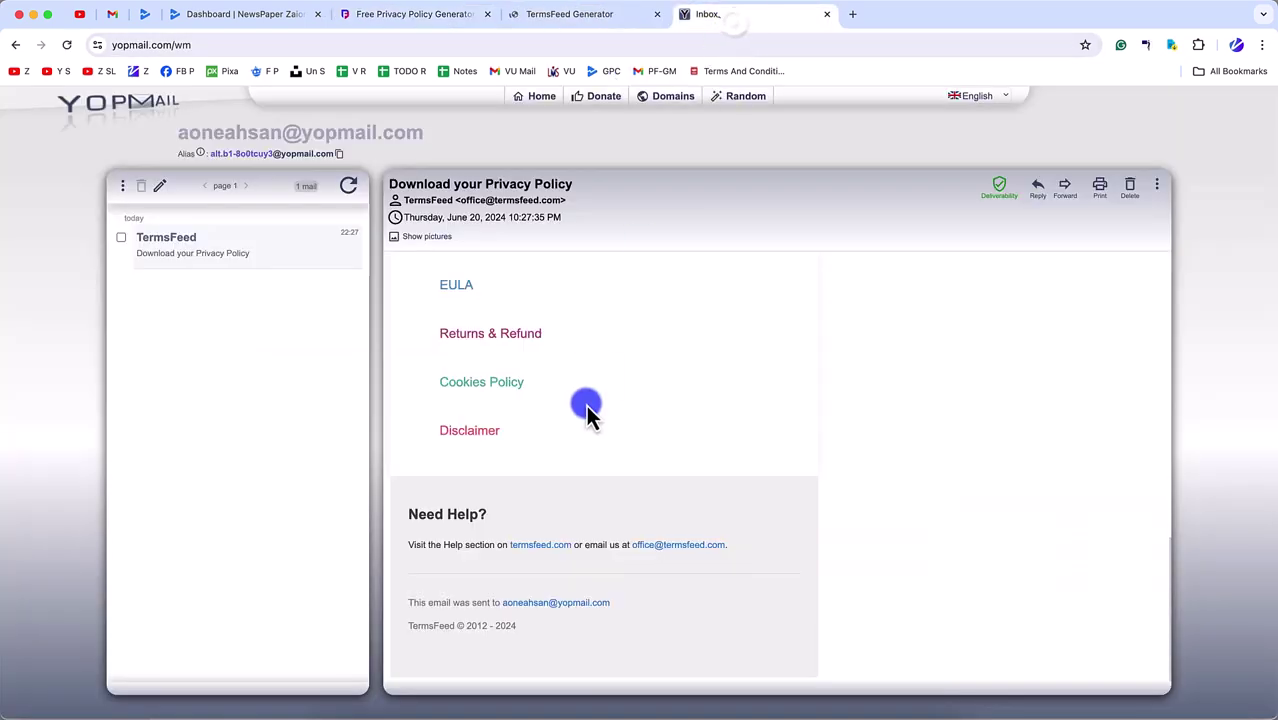
scroll(586, 410, up, 10)
click(582, 566)
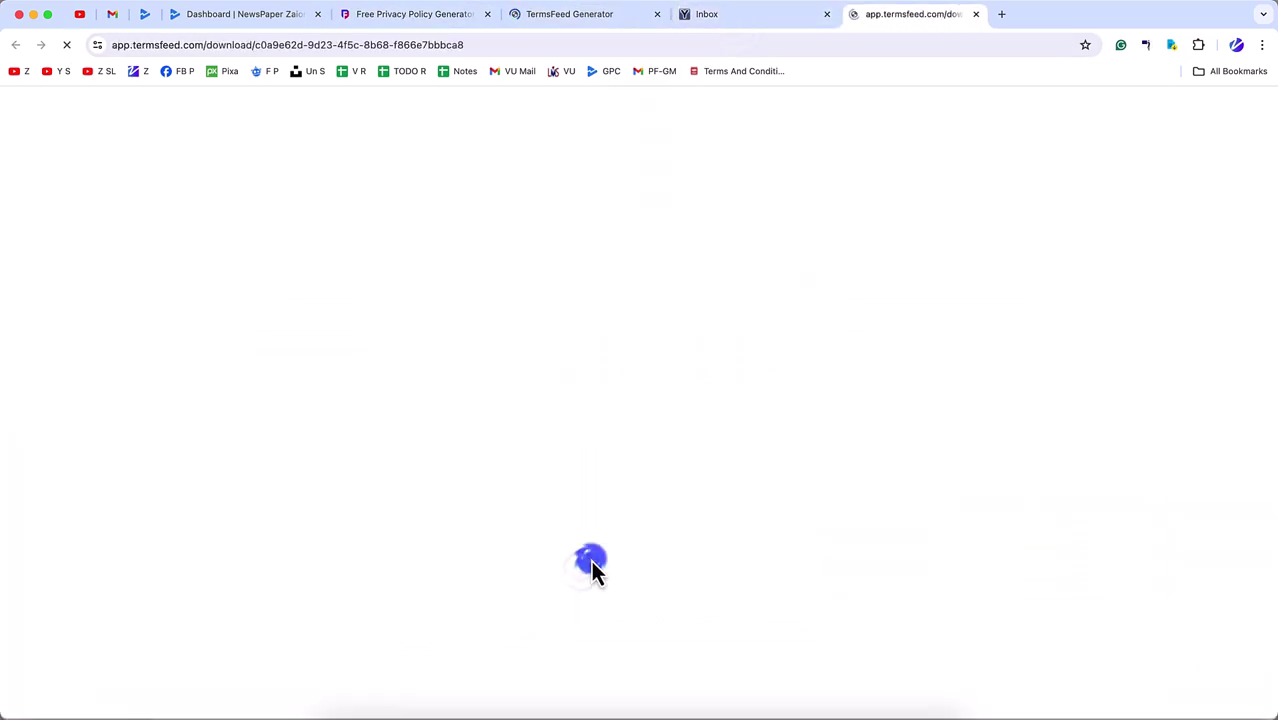
- Close the duplicate TermsFeed download page
click(610, 20)
click(903, 30)
click(565, 22)
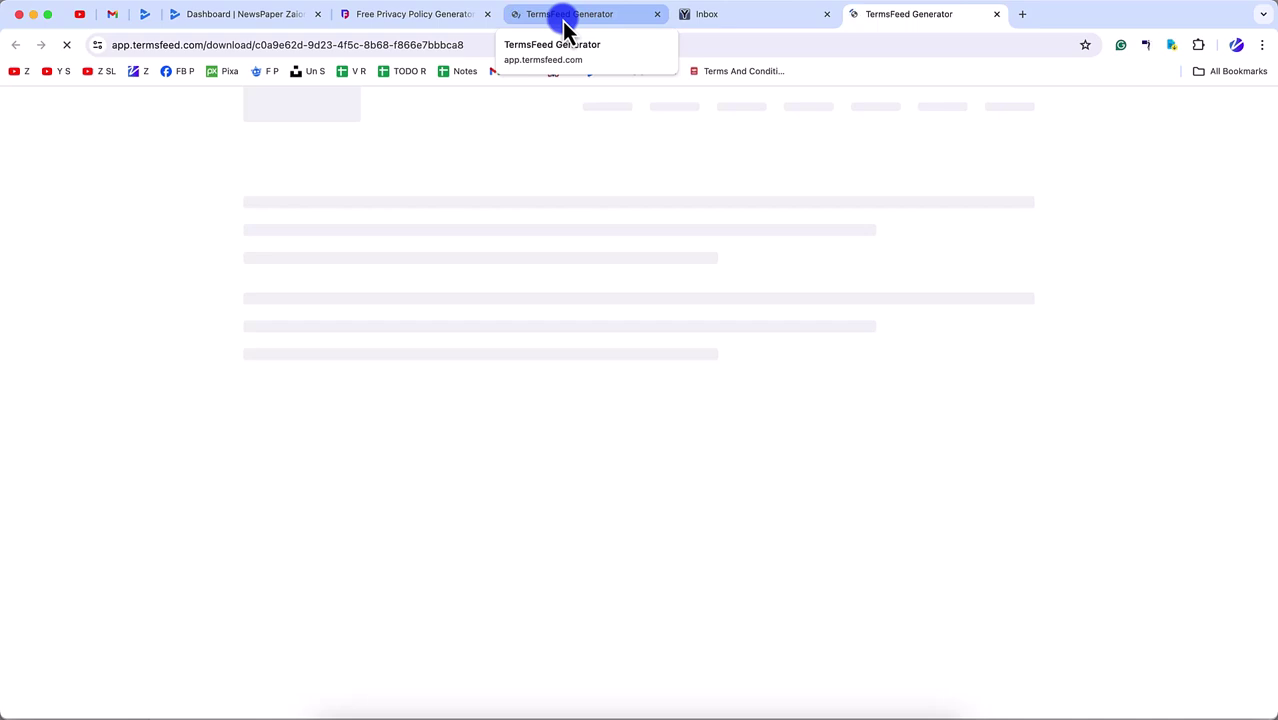
click(565, 22)
click(996, 15)
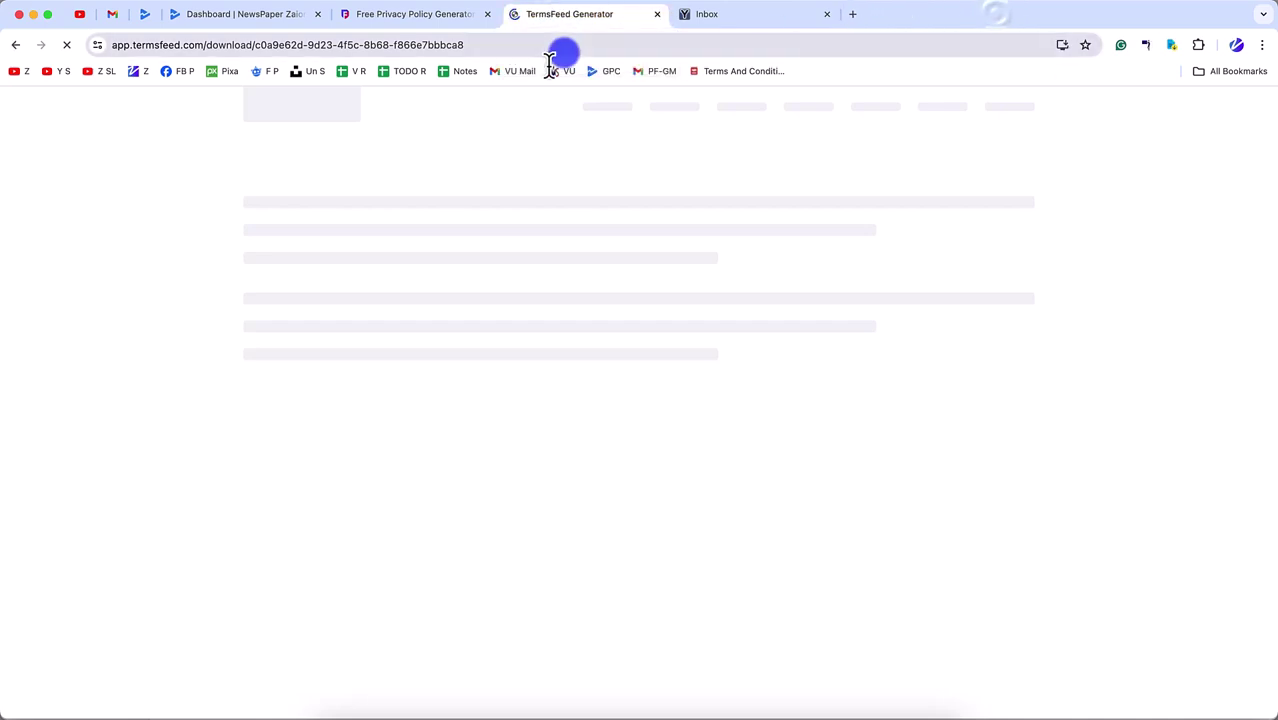
- Close the mail tabs and load zaions.com/newspaper-app-privacy-policy/ in an incognito window
key(super+w)
key(super+w)
key(super+w)
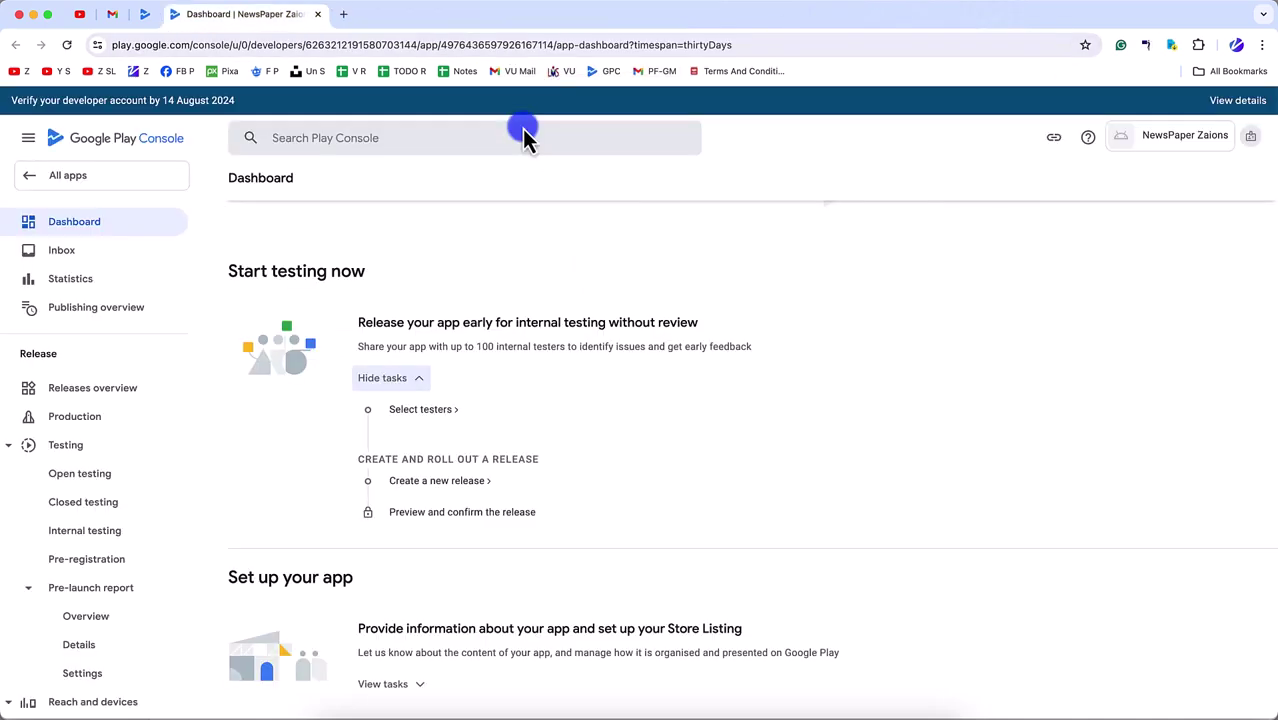
key(super+shift+n)
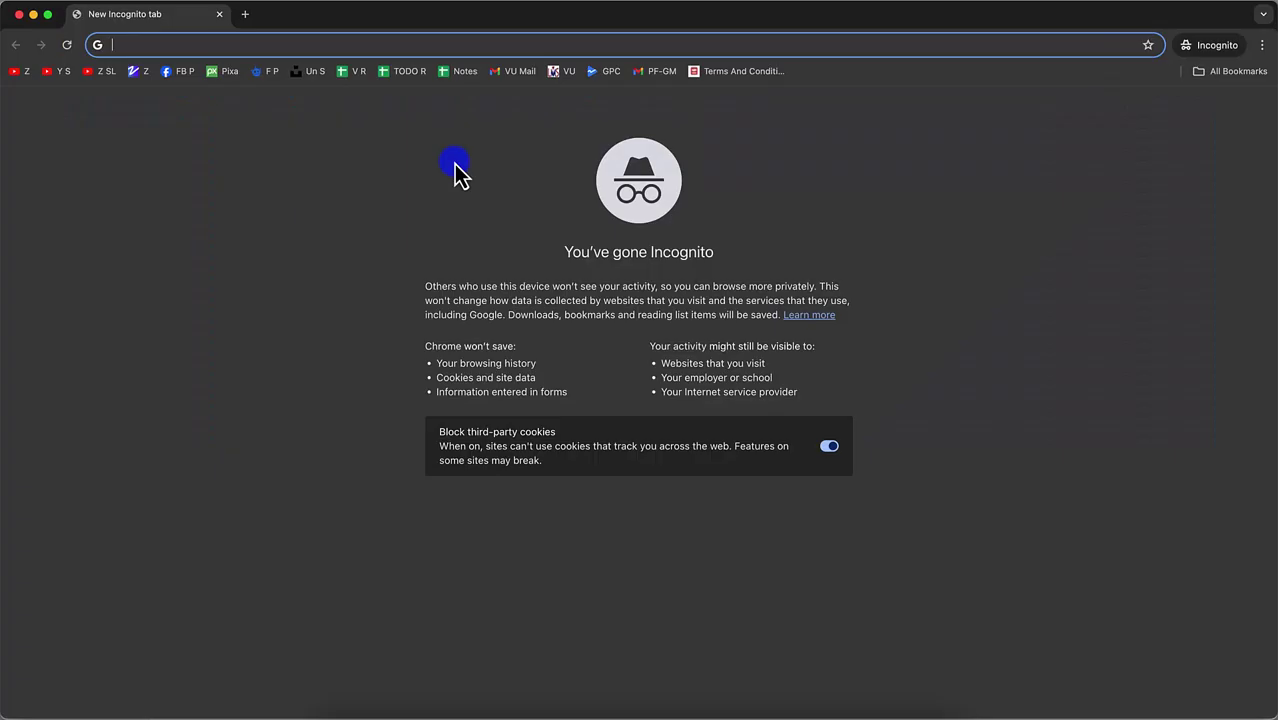
text(zaions.com/newspaper-app-privacy-policy/)
key(Return)
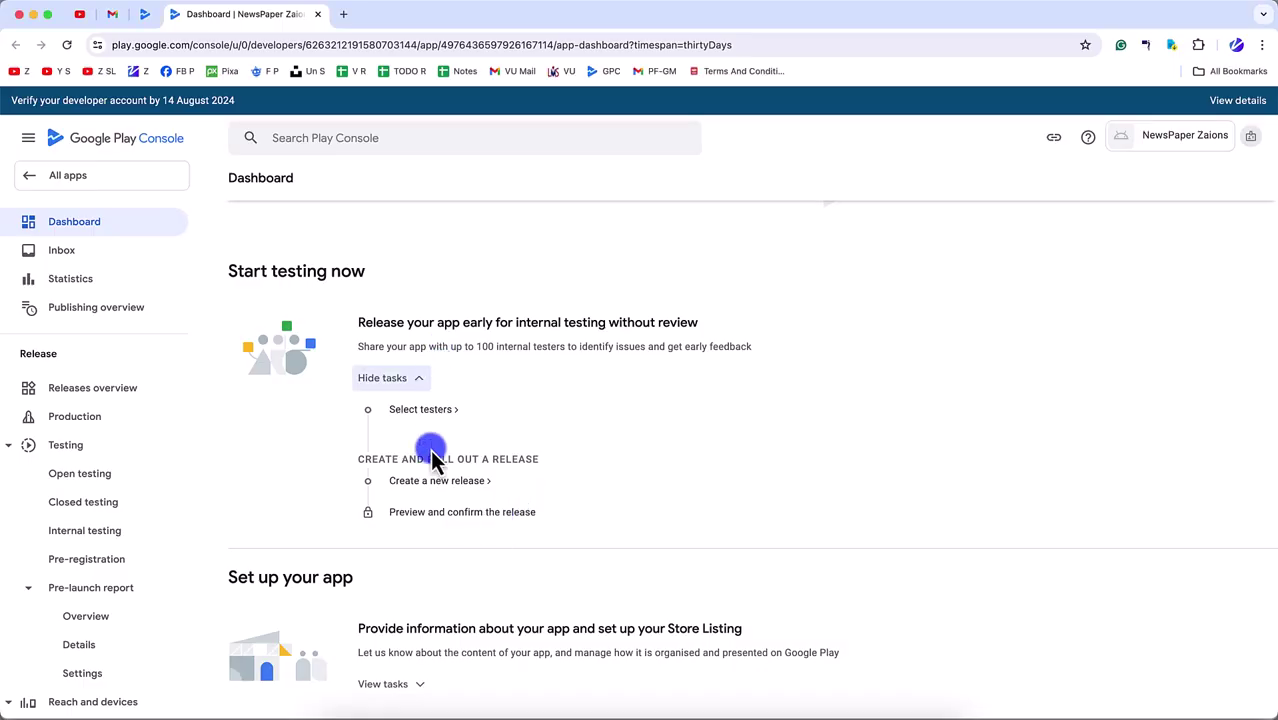
scroll(430, 460, down, 3)
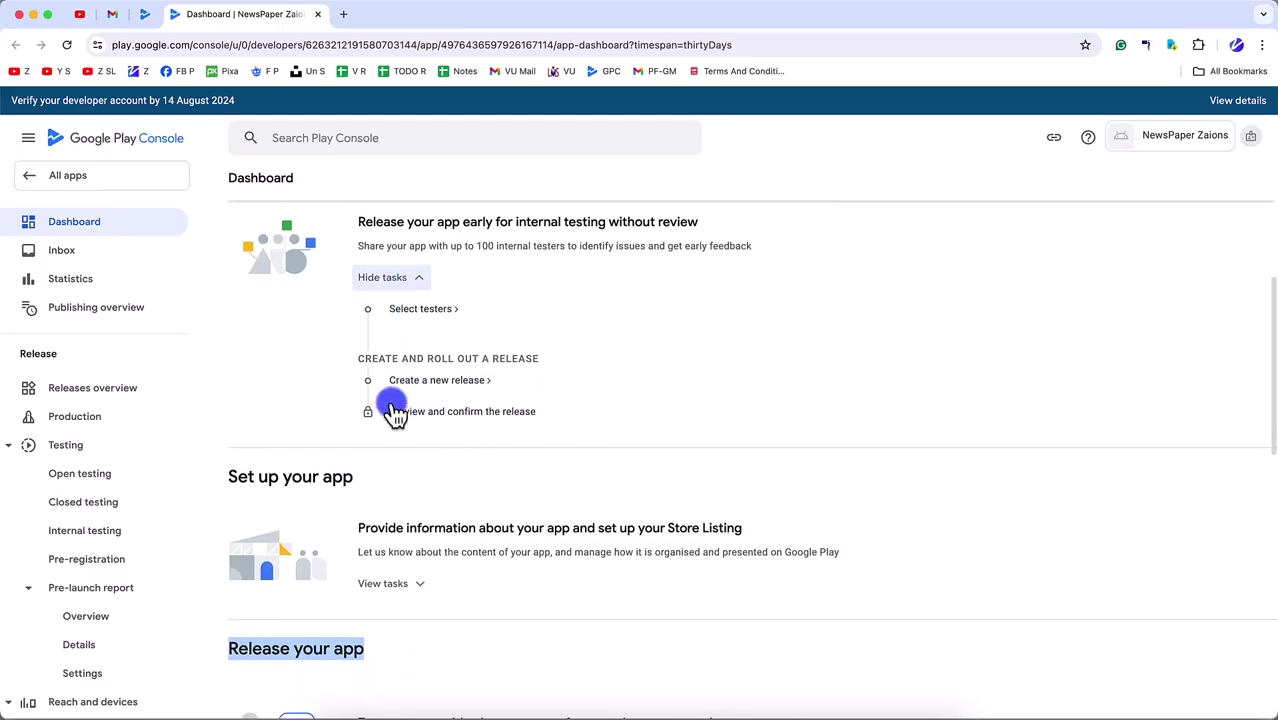
scroll(393, 411, up, 3)
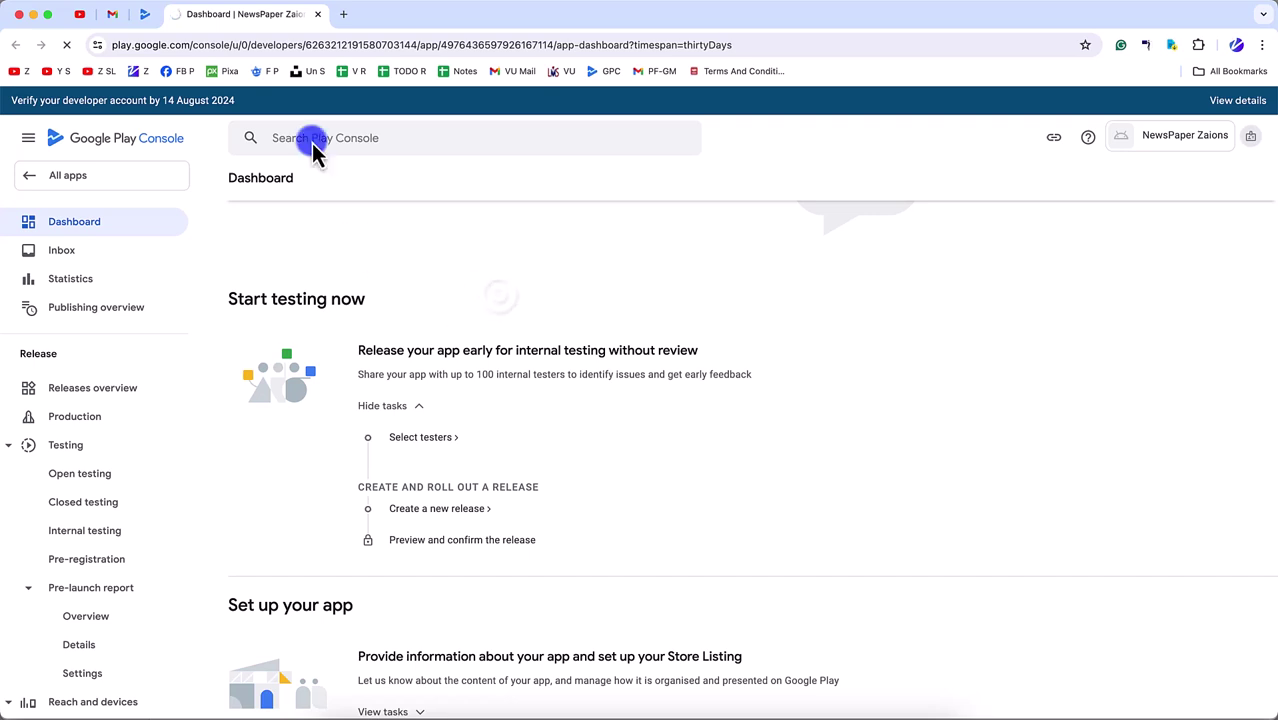
scroll(458, 280, down, 5)
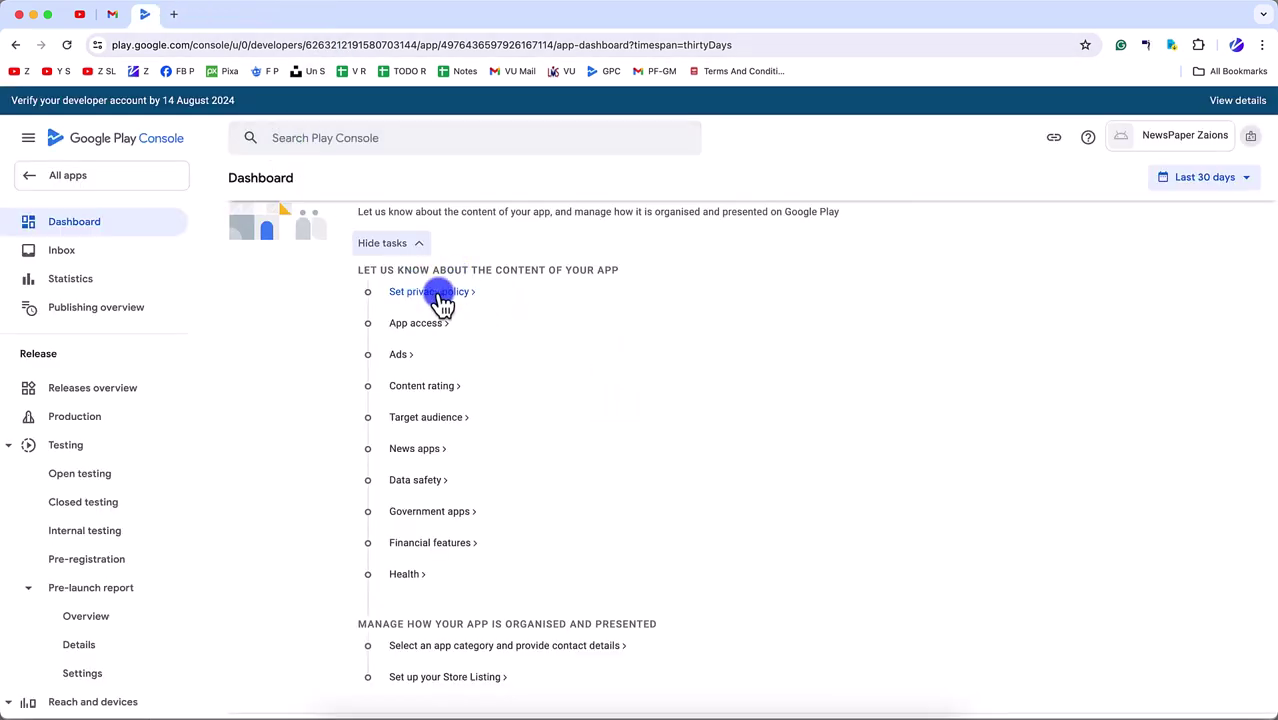
click(441, 296)
click(362, 354)
text(https://zaions.com/newspaper-app-privacy-policy/)
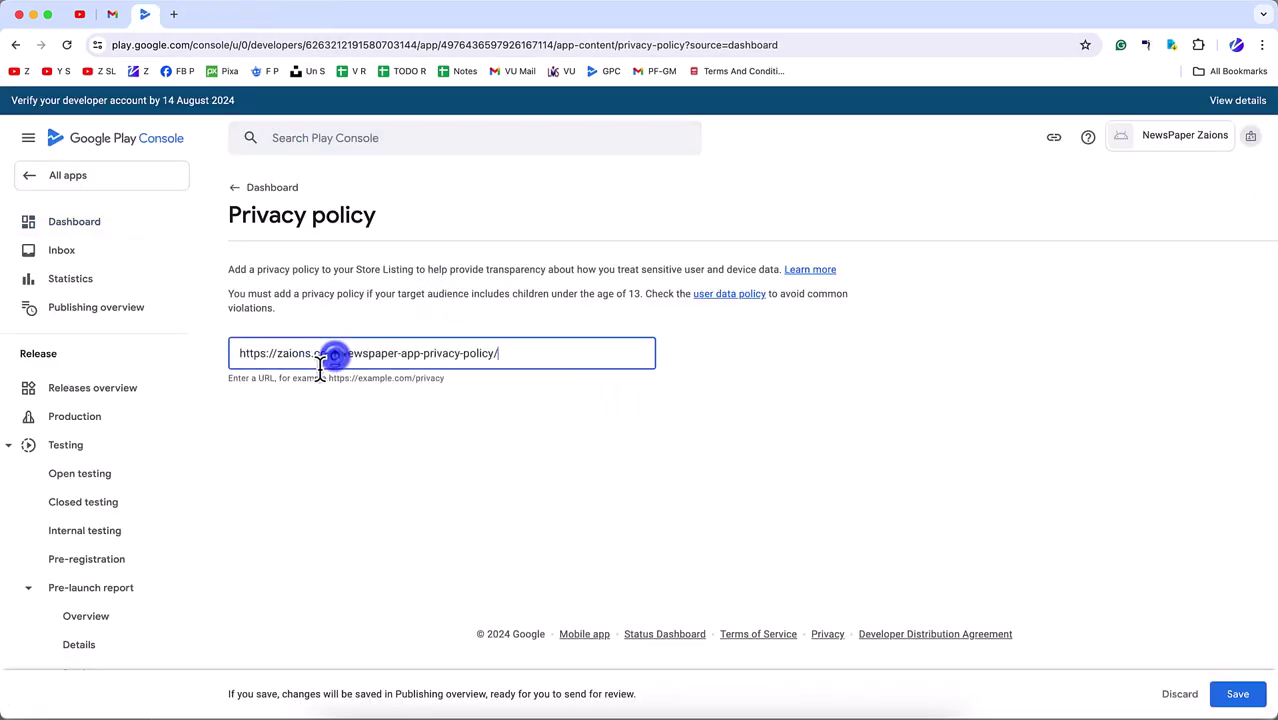
click(1240, 694)
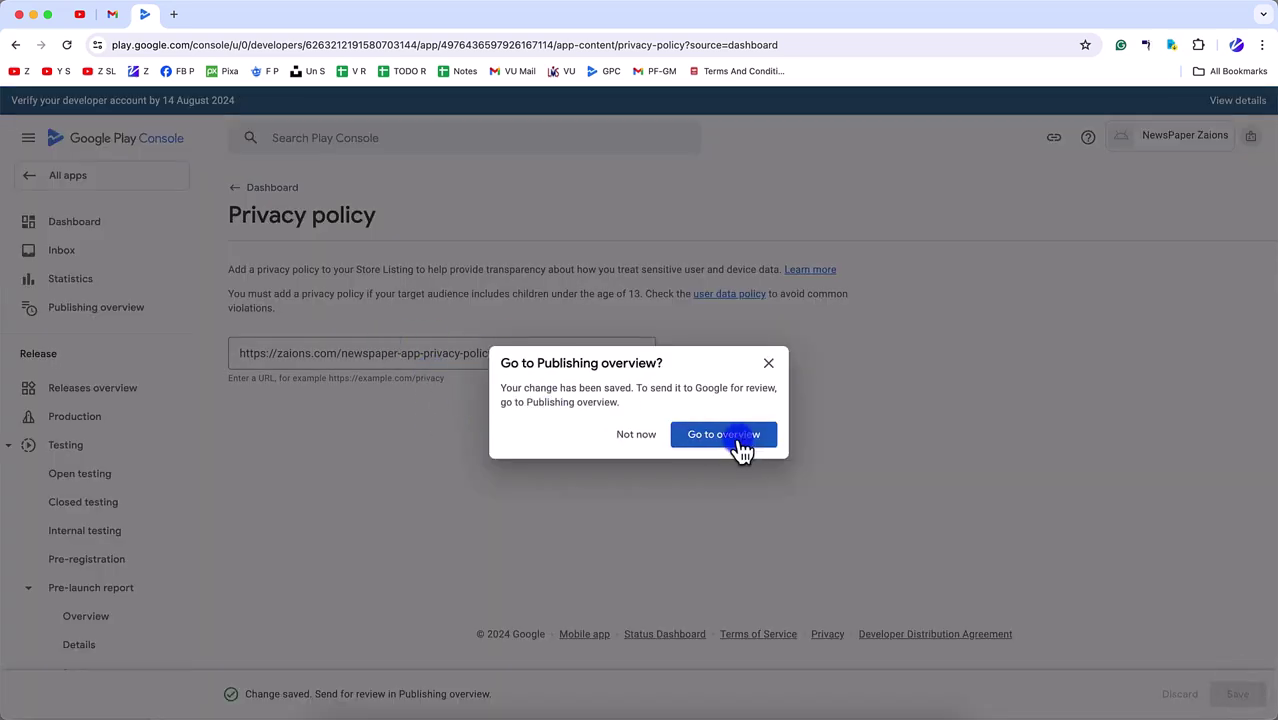
click(738, 440)
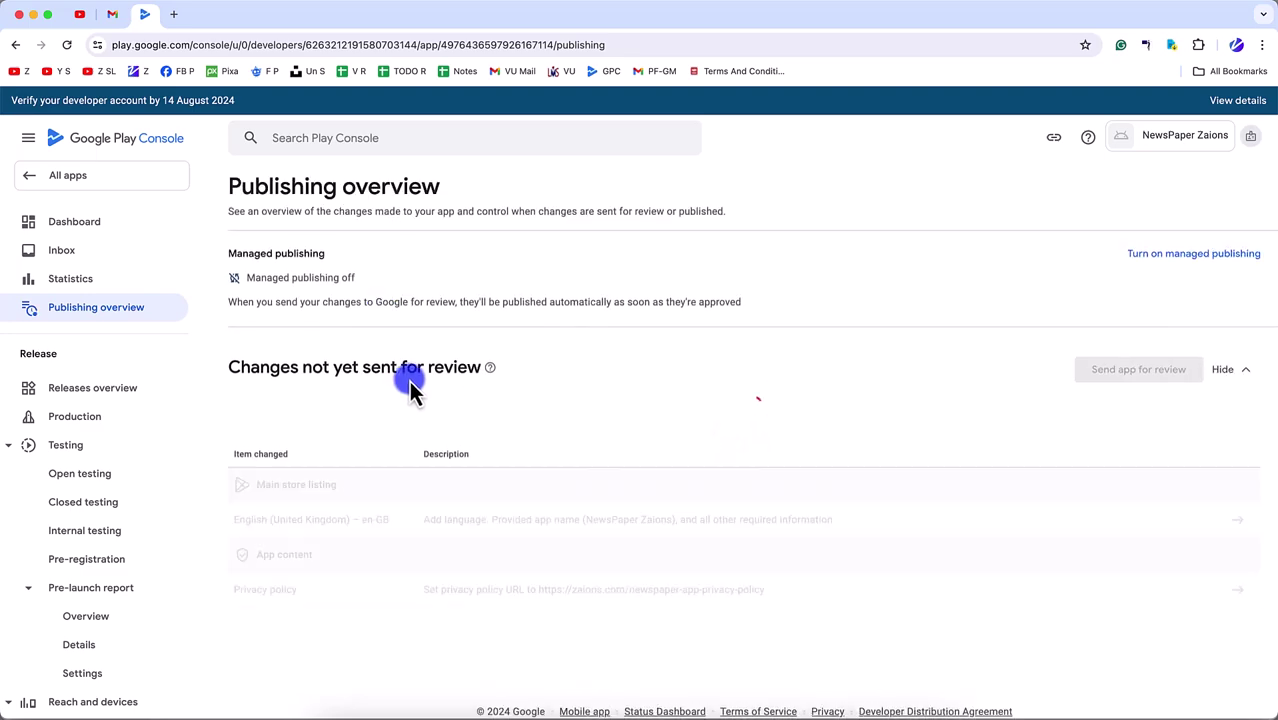
click(92, 226)
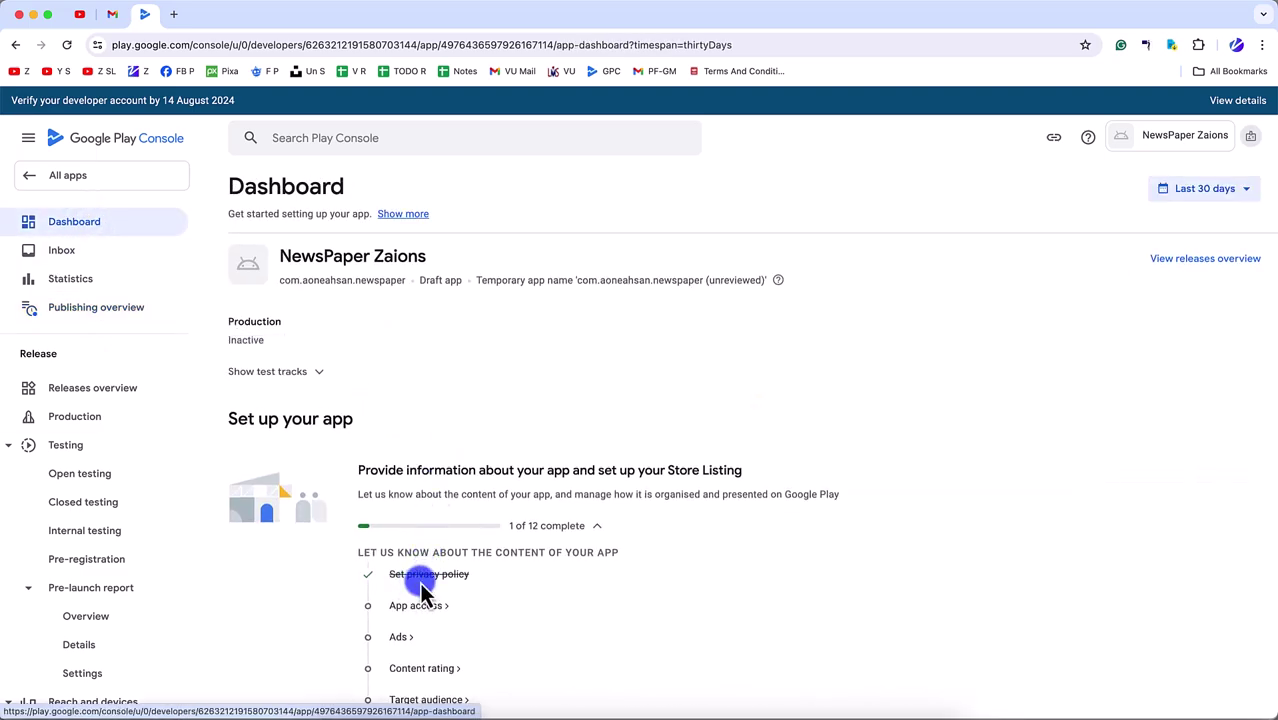
scroll(422, 590, down, 3)
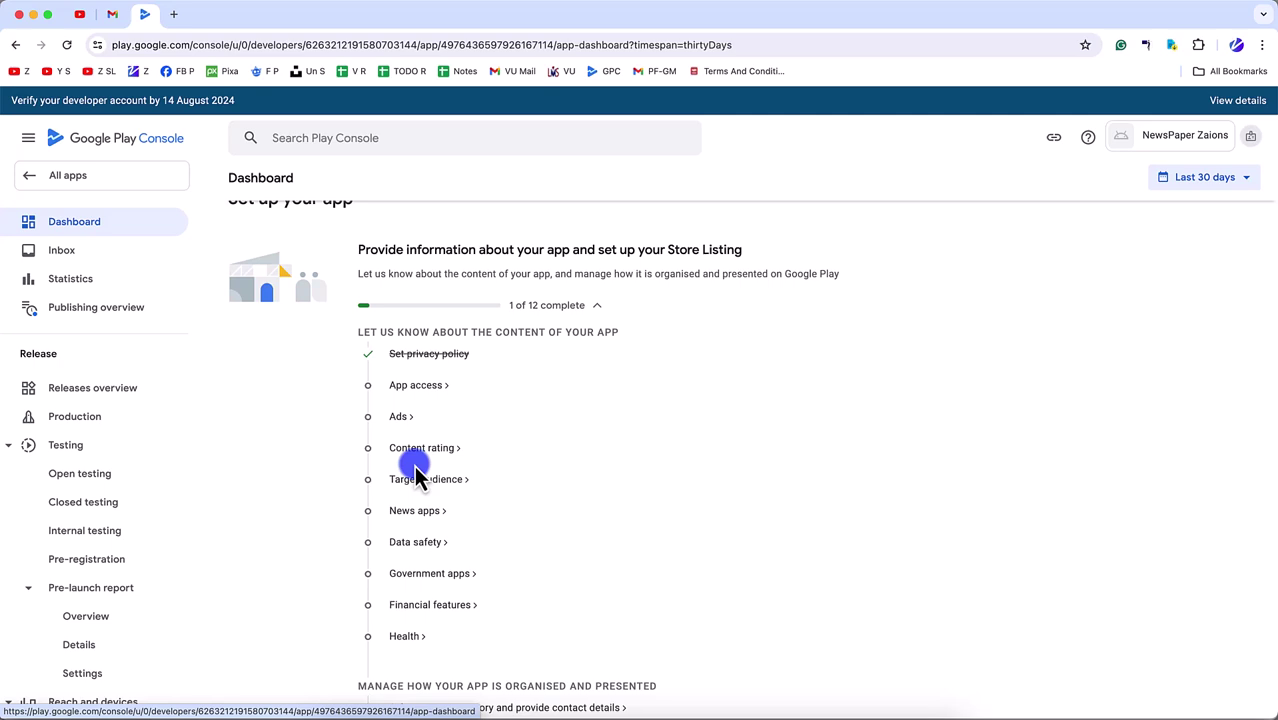
scroll(415, 468, down, 2)
scroll(410, 400, up, 2)
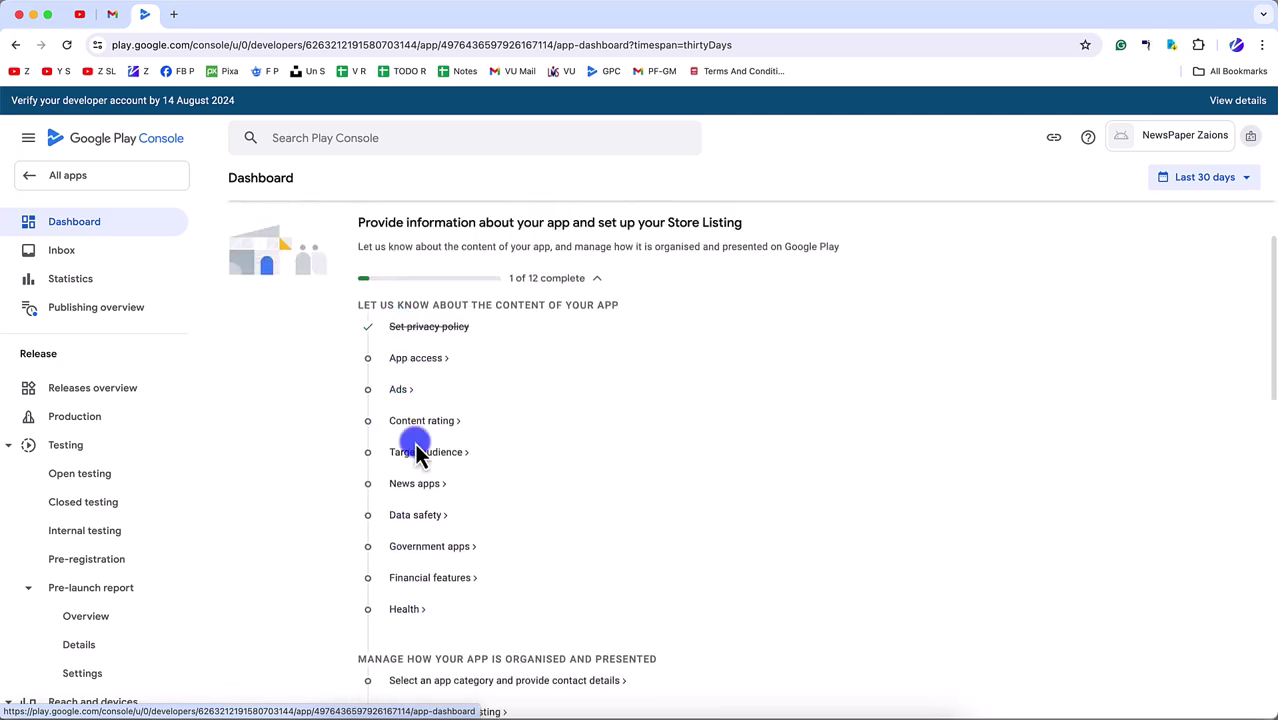
scroll(408, 531, down, 3)
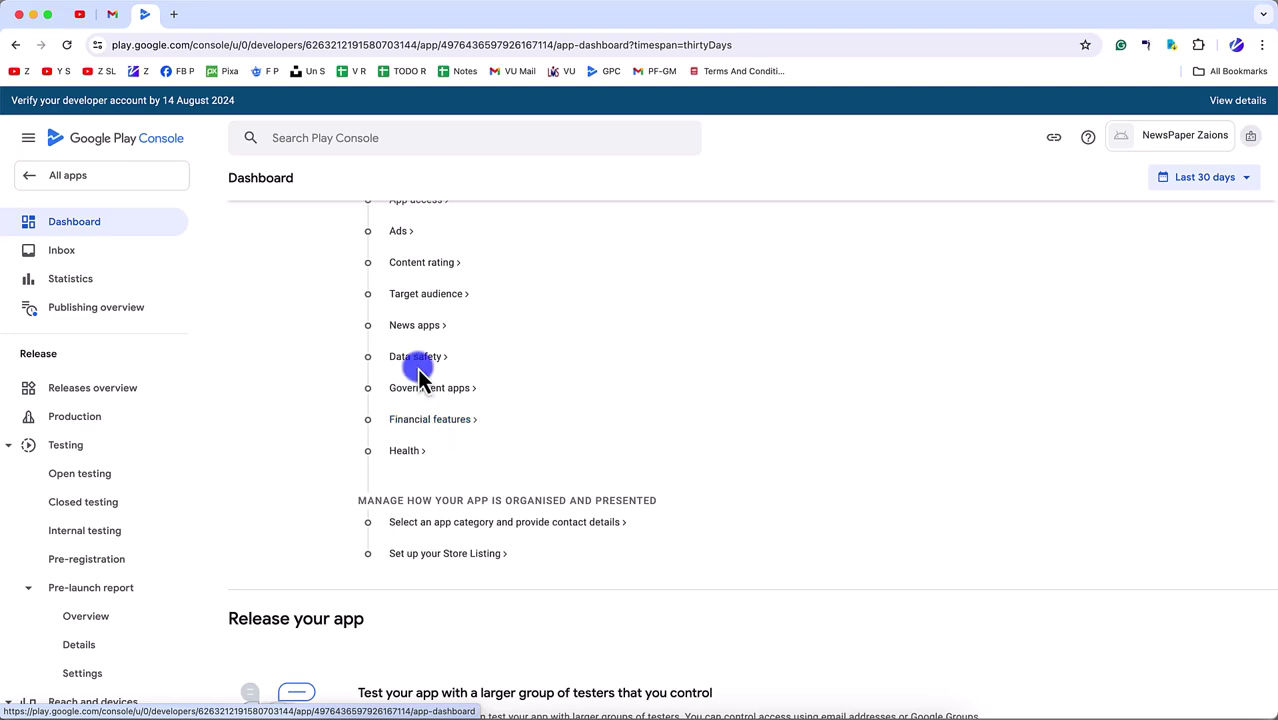
scroll(436, 559, down, 3)
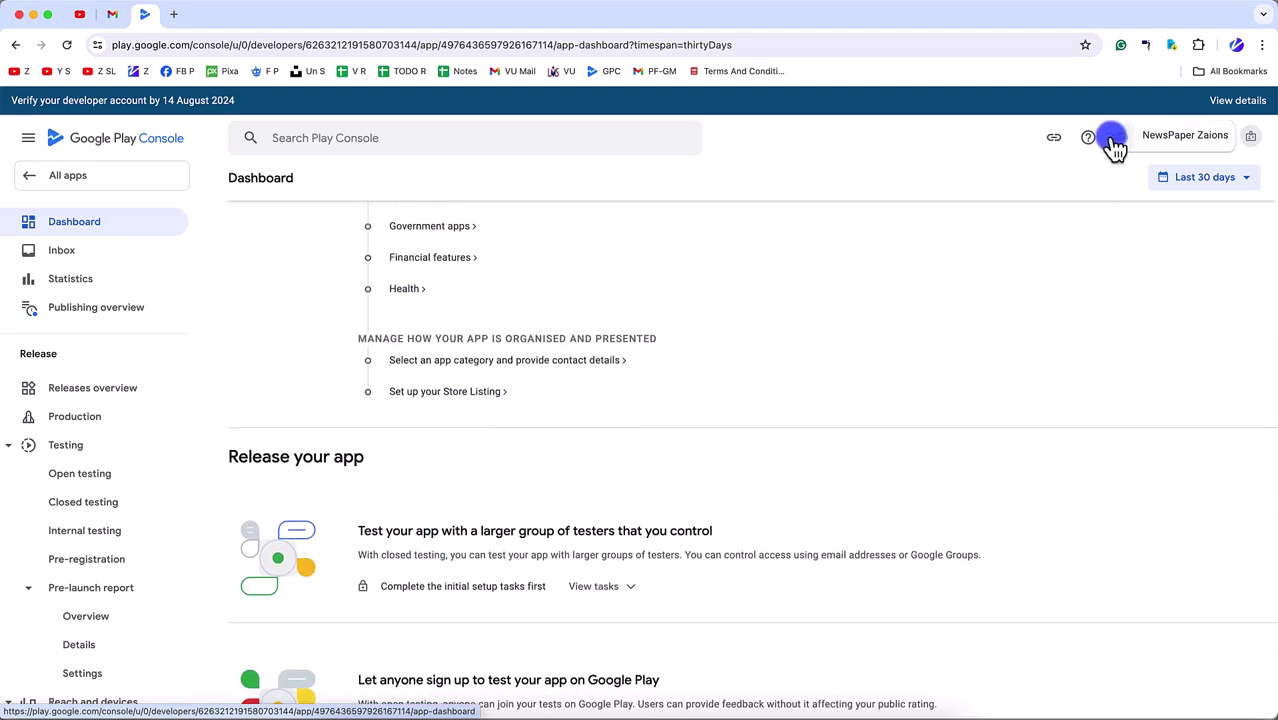
scroll(445, 409, up, 6)
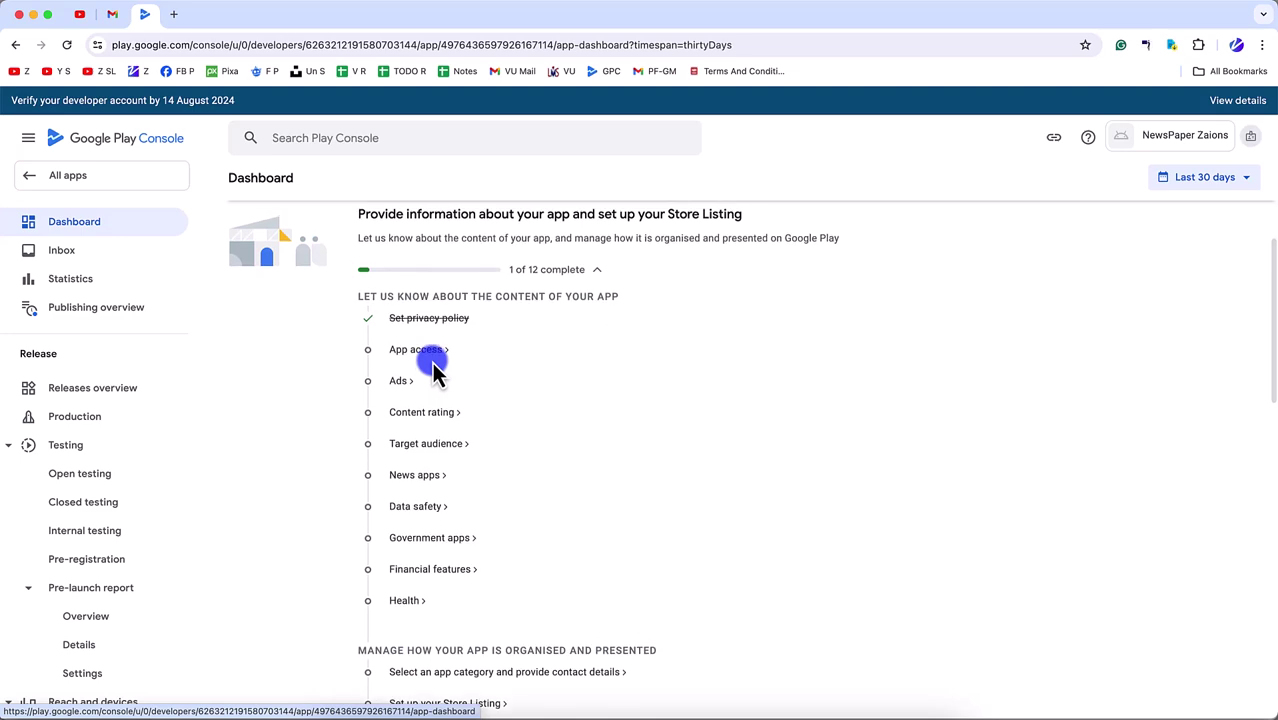